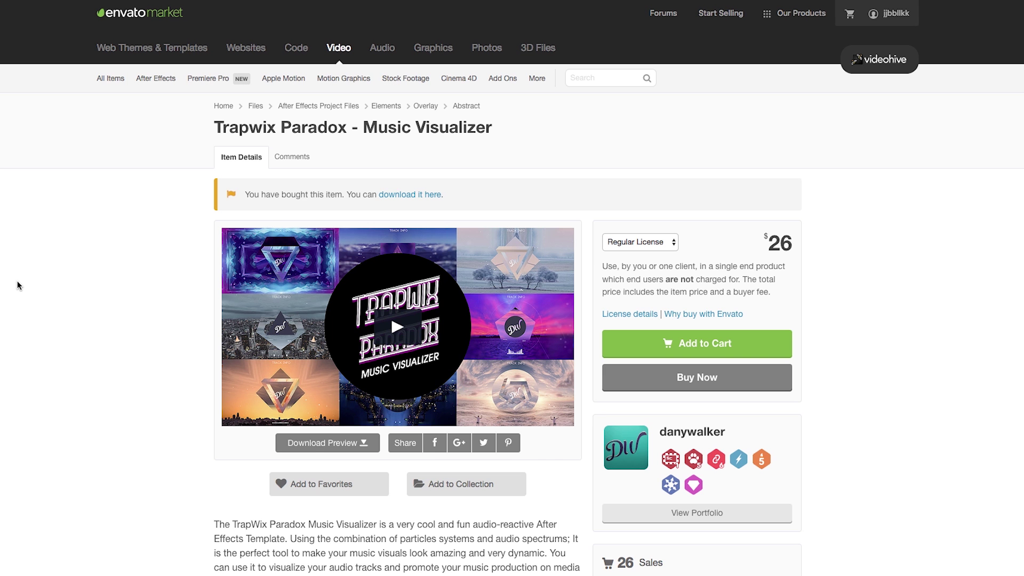
Step: Scroll down the Trapwix Paradox Music Visualizer item page toward its preview video
scroll(10, 290, "down", 10)
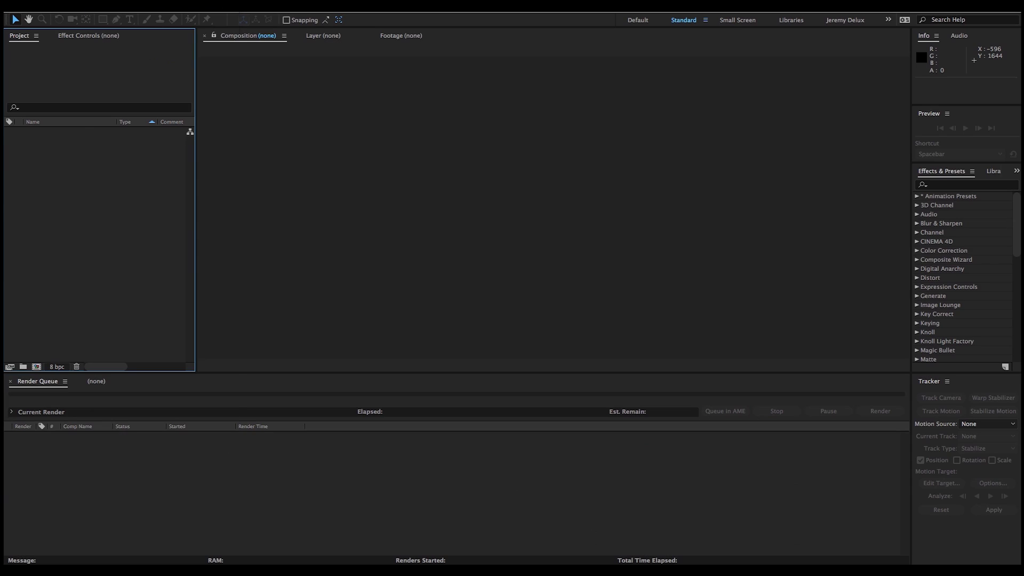
Step: Open Simple Shapes (CC (14)).aep from _Visualizers > Trapwix Paradox > CC2014
left_click(101, 6)
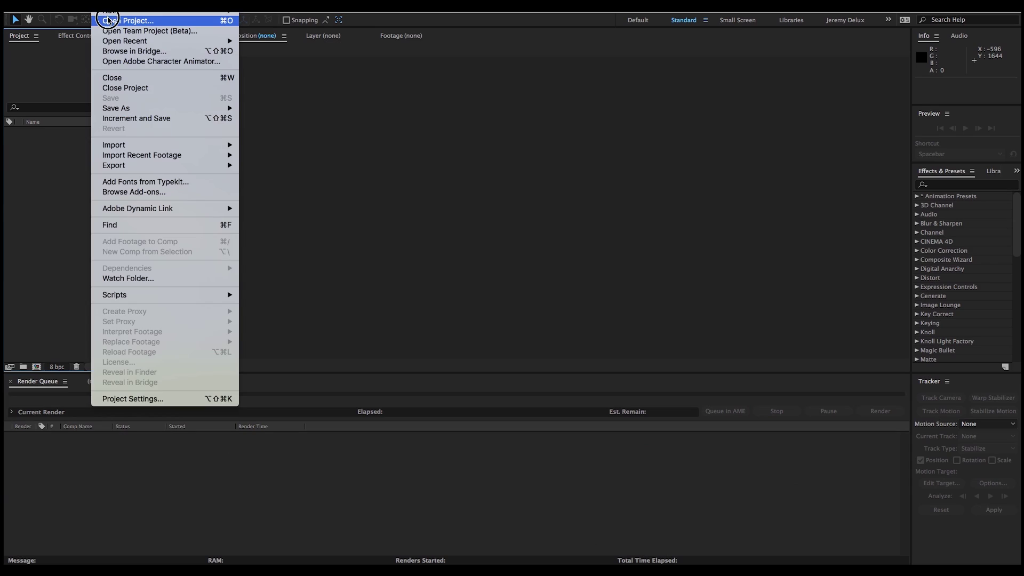
left_click(120, 23)
left_click(515, 95)
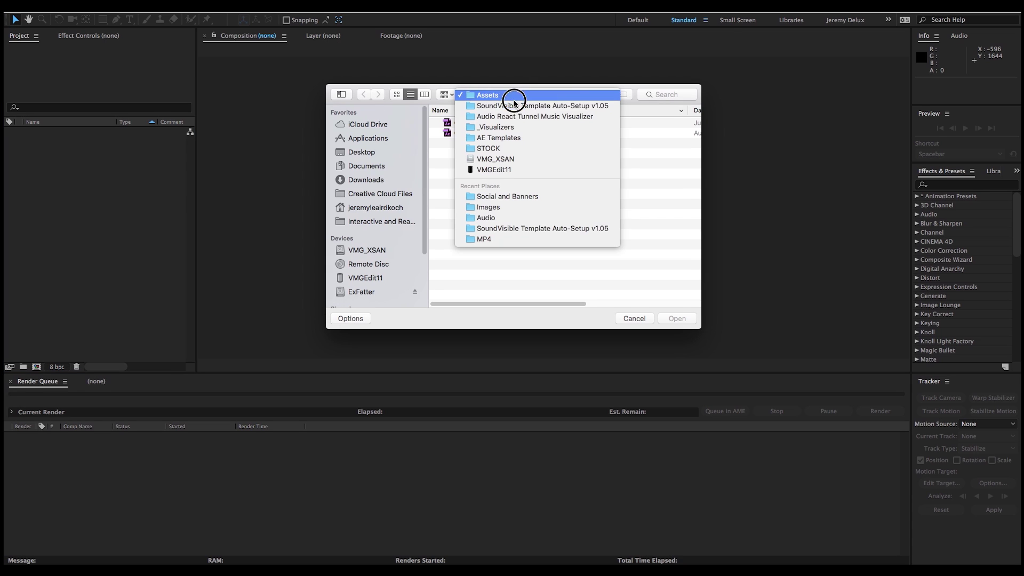
left_click(512, 127)
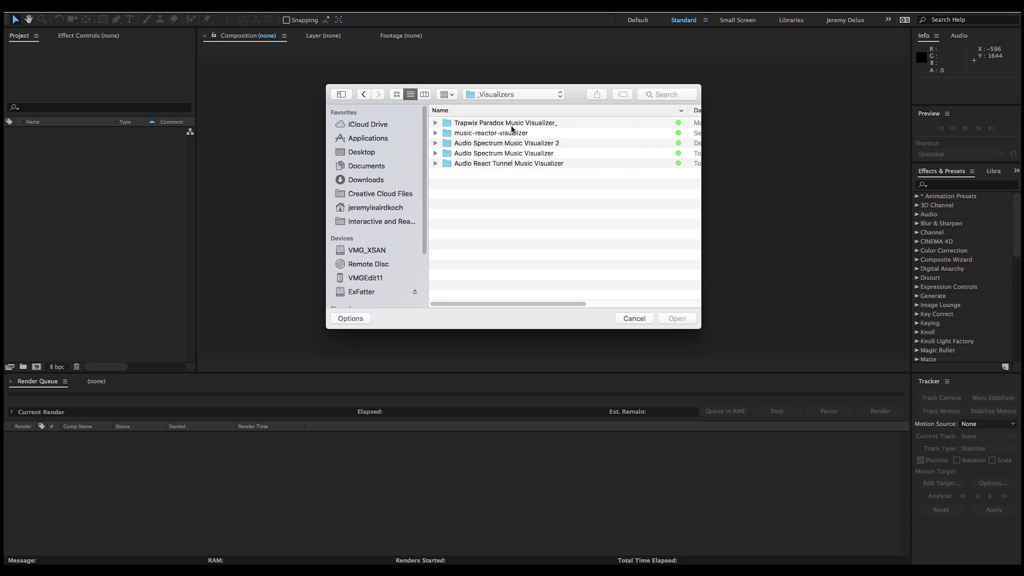
double_click(514, 124)
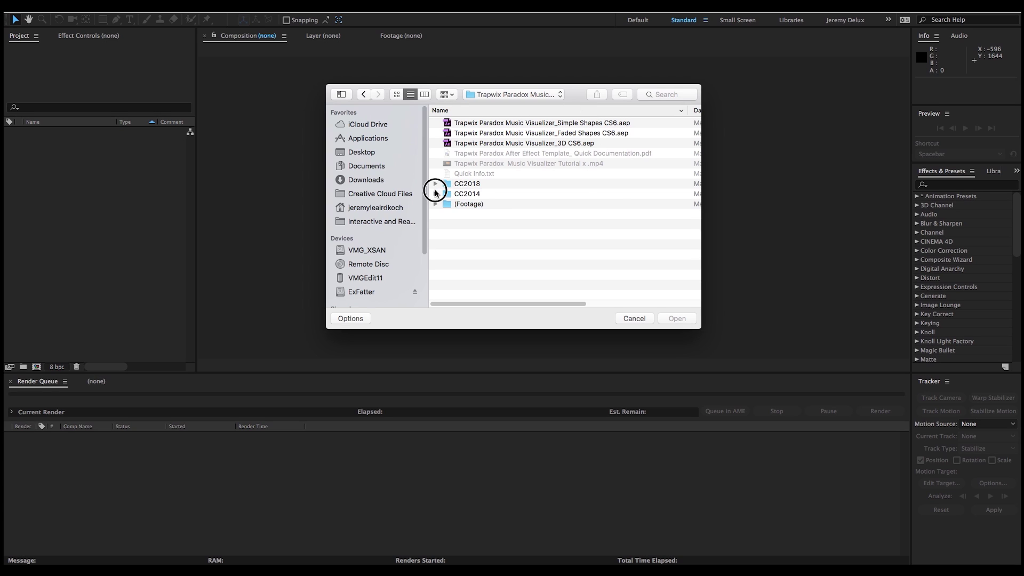
left_click(436, 194)
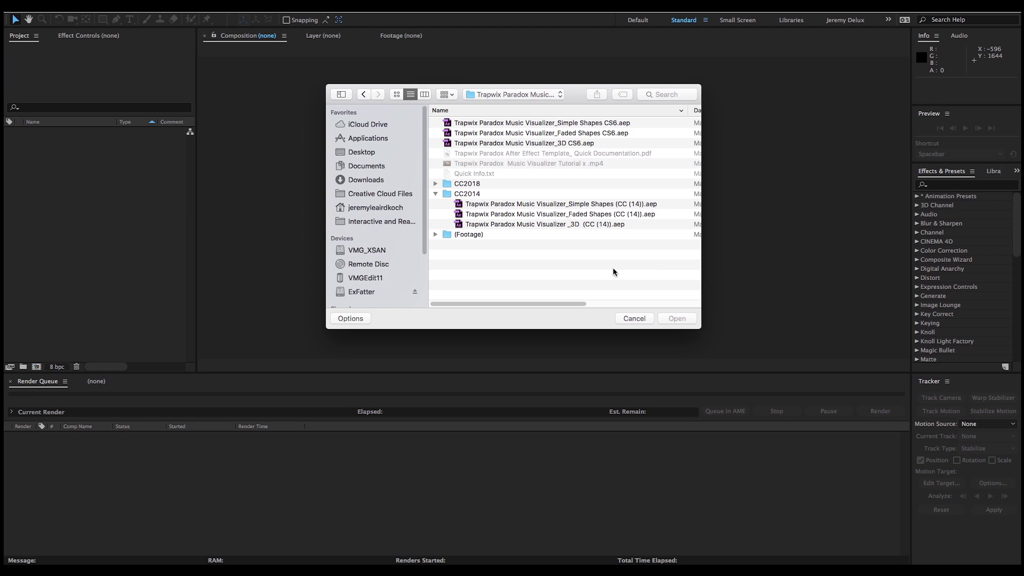
double_click(639, 204)
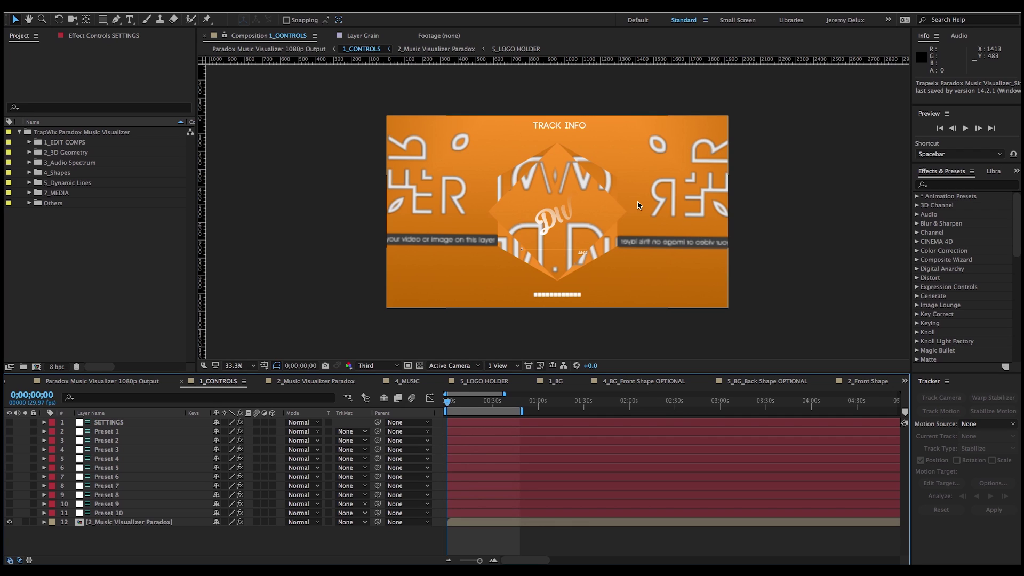
Step: Import just bolt round.psd into the project as merged-layer footage
left_click(29, 142)
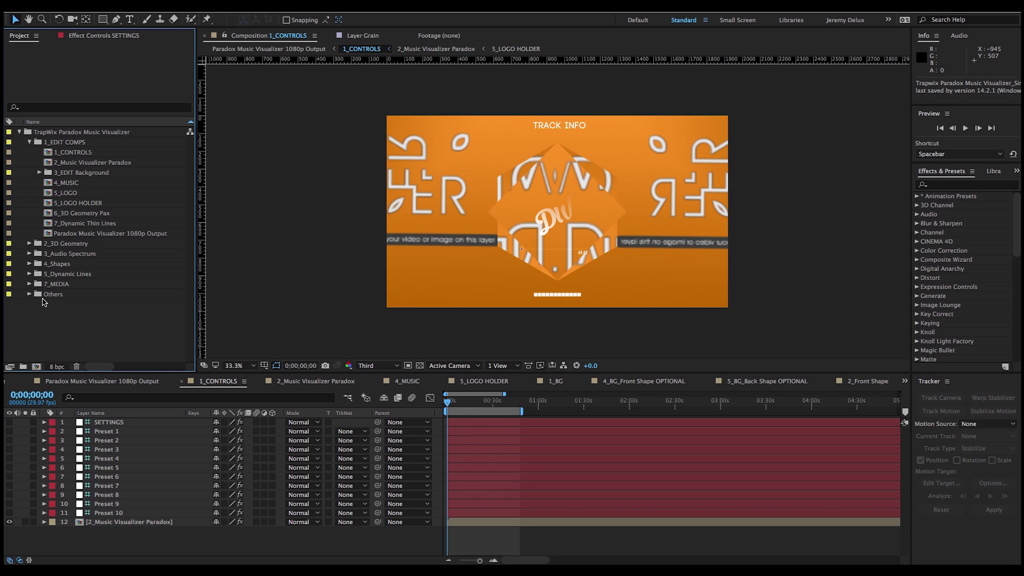
double_click(68, 343)
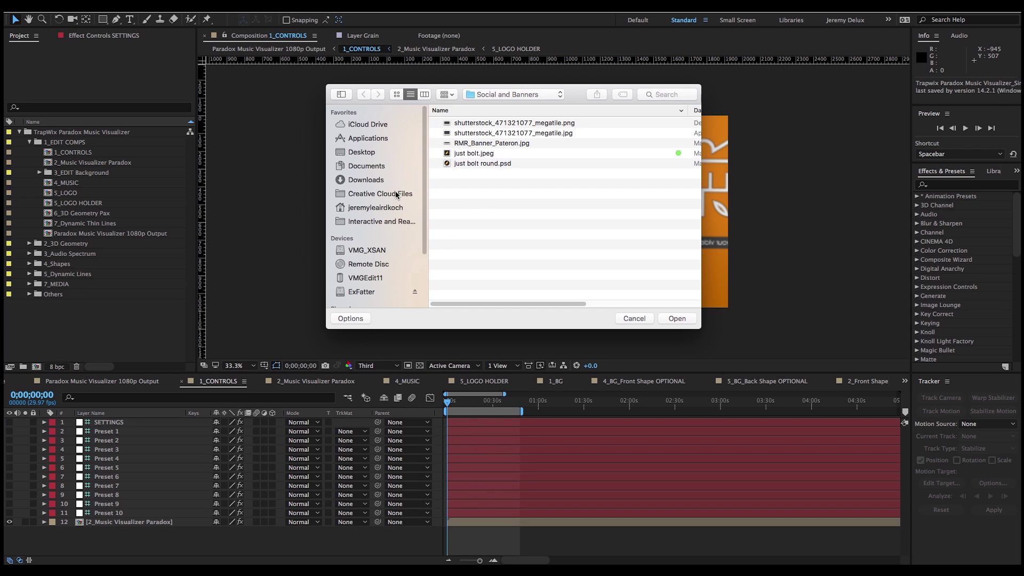
left_click(479, 164)
left_click(677, 318)
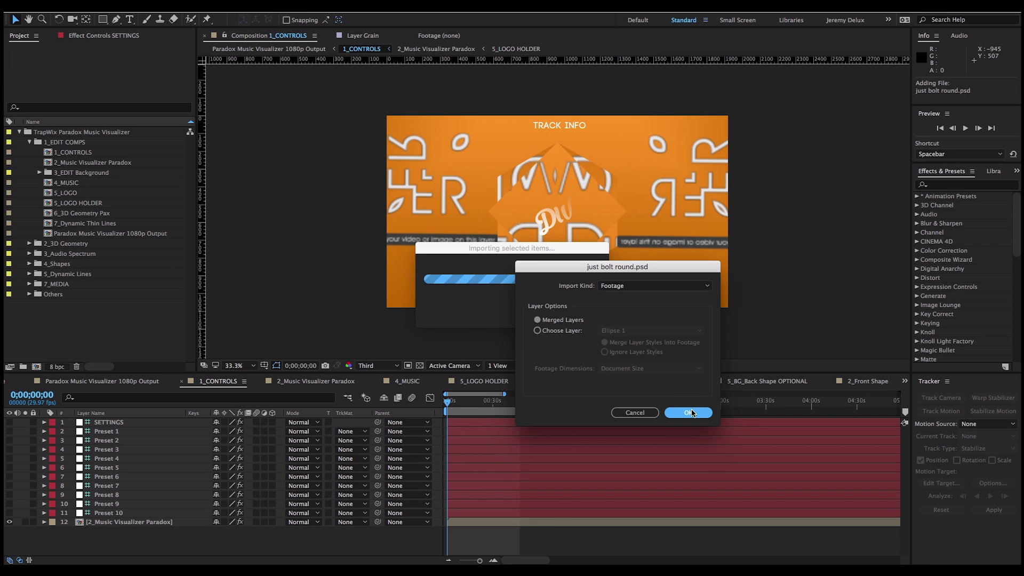
left_click(689, 414)
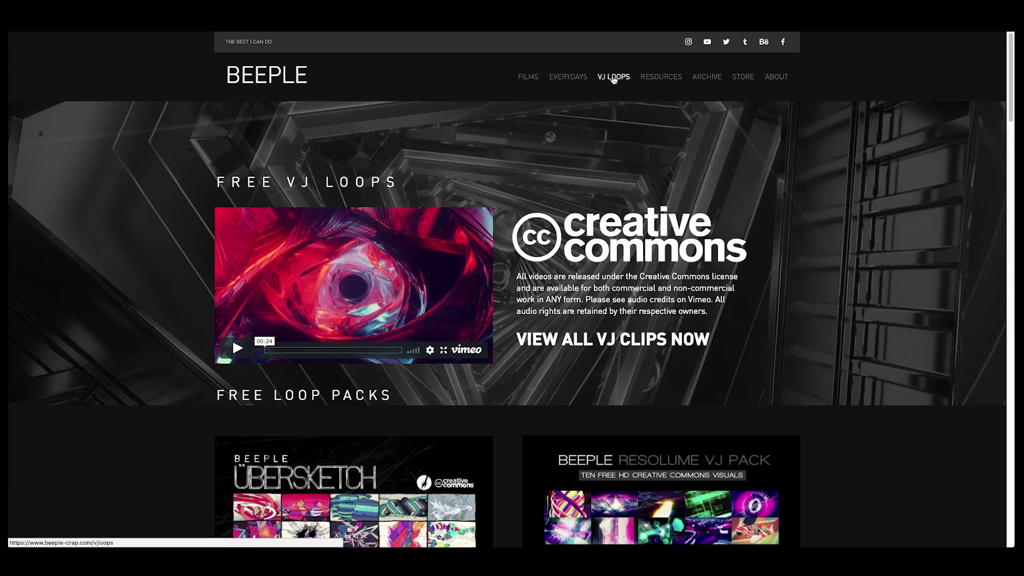
Step: Scroll the Beeple VJ Loops page down to the Free Individual Clips list
scroll(45, 179, "down", 10)
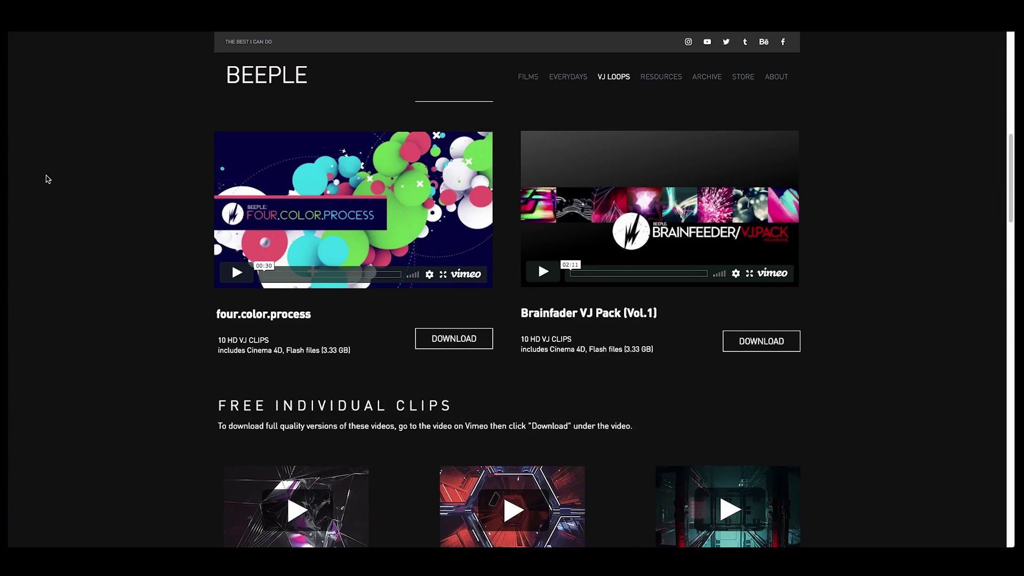
scroll(46, 179, "down", 5)
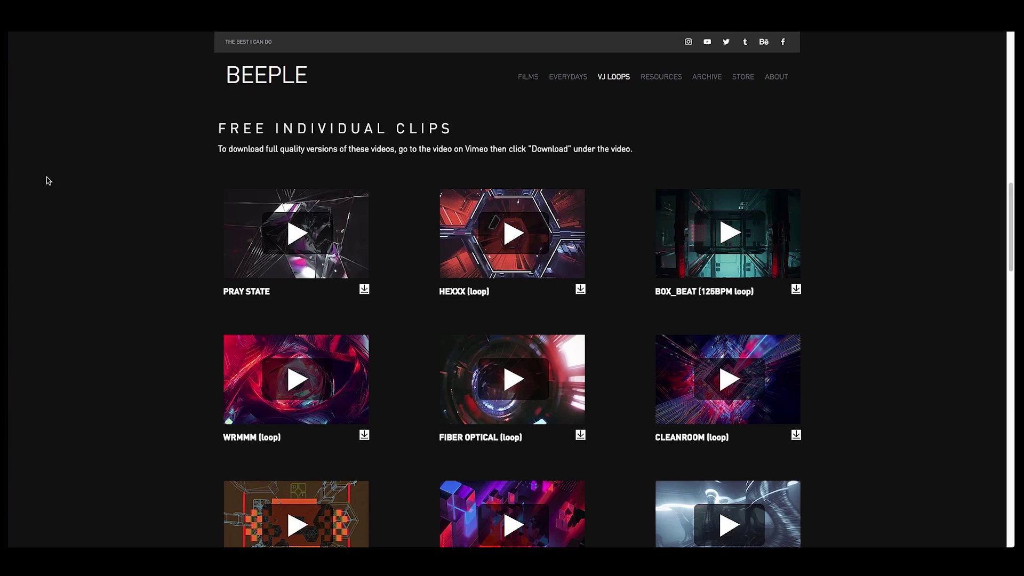
scroll(48, 181, "down", 5)
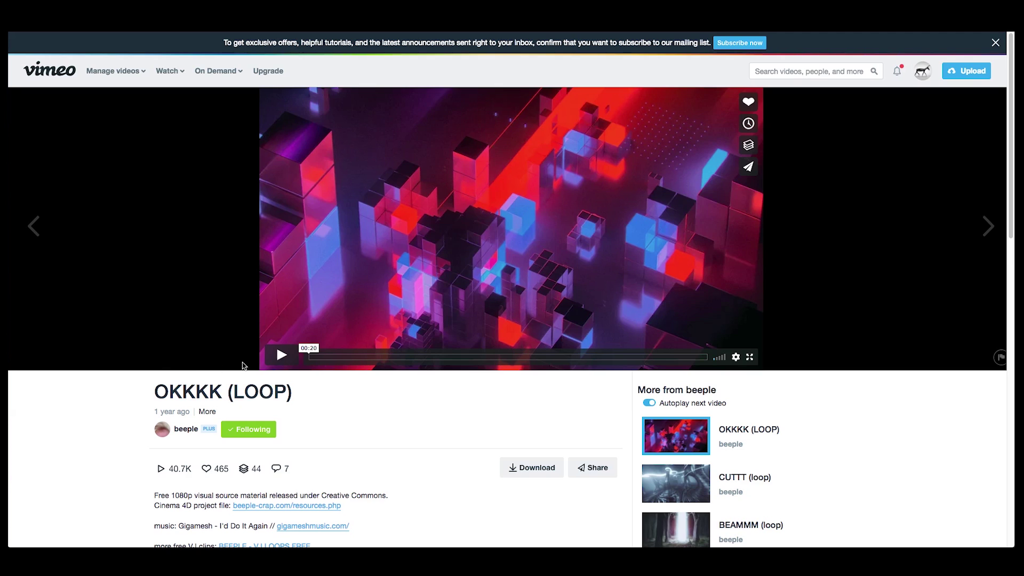
Step: Play the OKKKK (LOOP) clip and download its Original 1920×1080 version
left_click(282, 354)
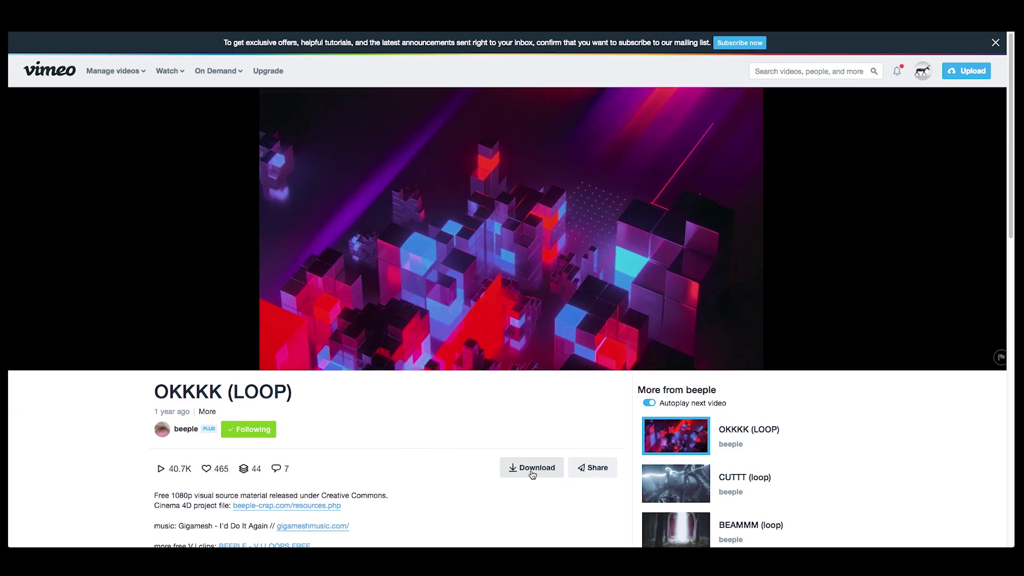
left_click(532, 472)
left_click(619, 356)
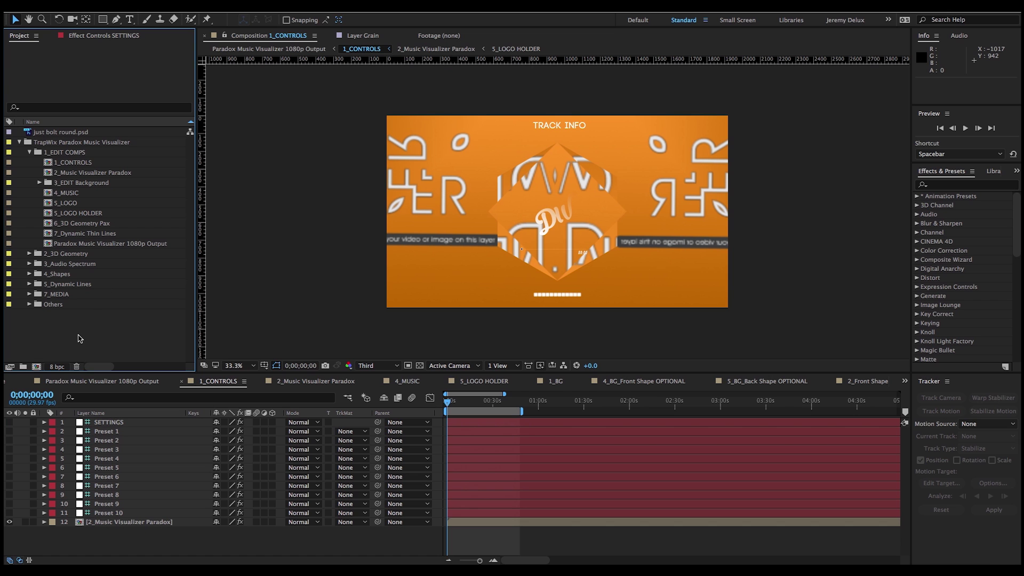
double_click(85, 339)
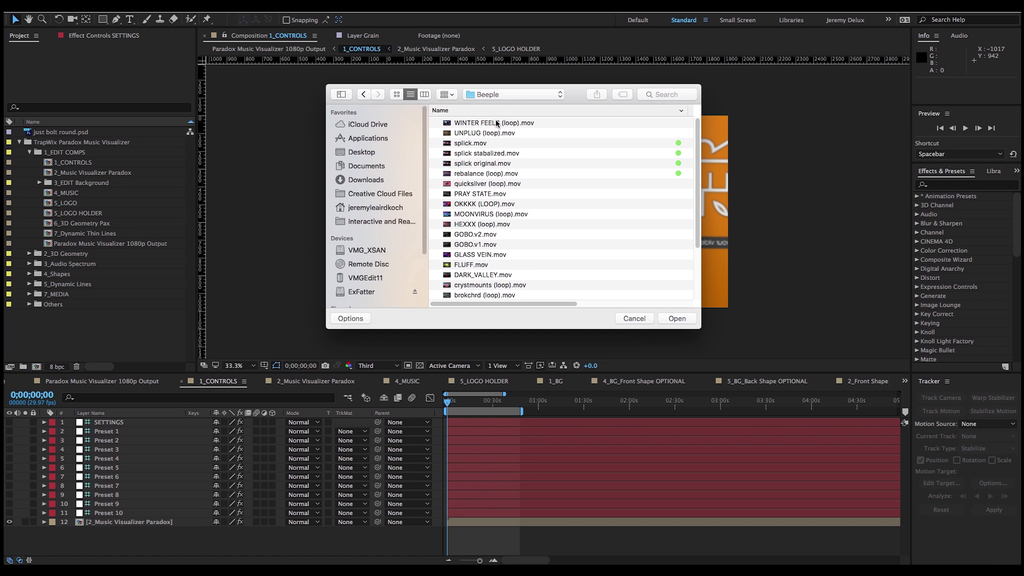
Step: Import all the .mov clips from the Beeple folder at once
left_click(497, 124)
key("super+a")
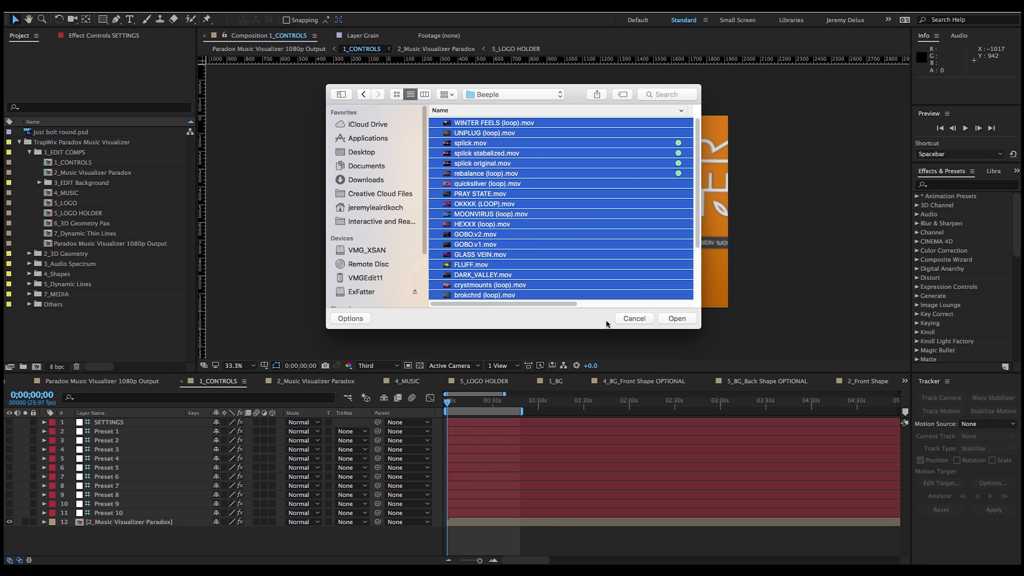
left_click(671, 319)
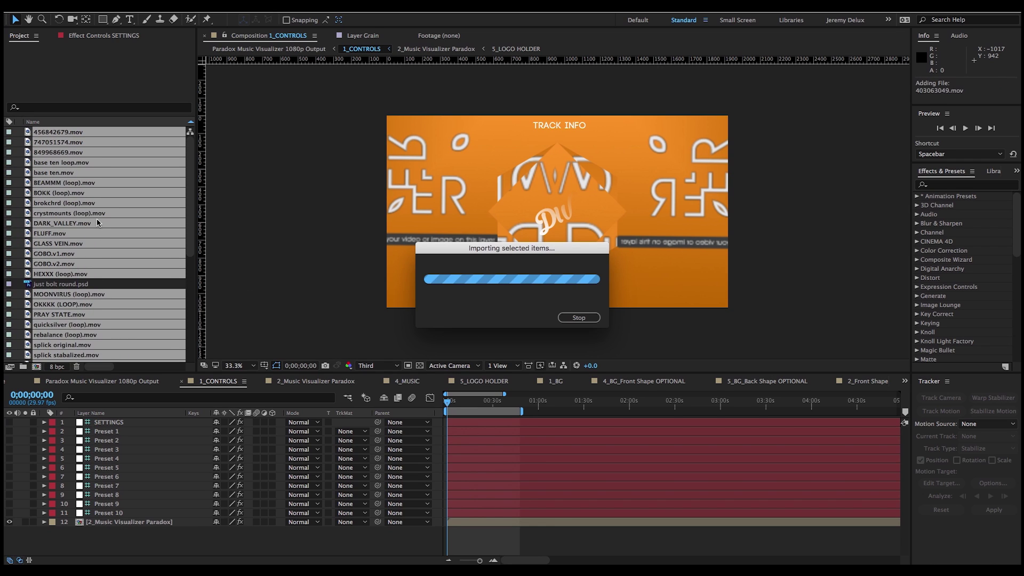
Step: Gather the imported clips into a new project folder named Beeple
left_click_drag(46, 182, 23, 367)
type("B")
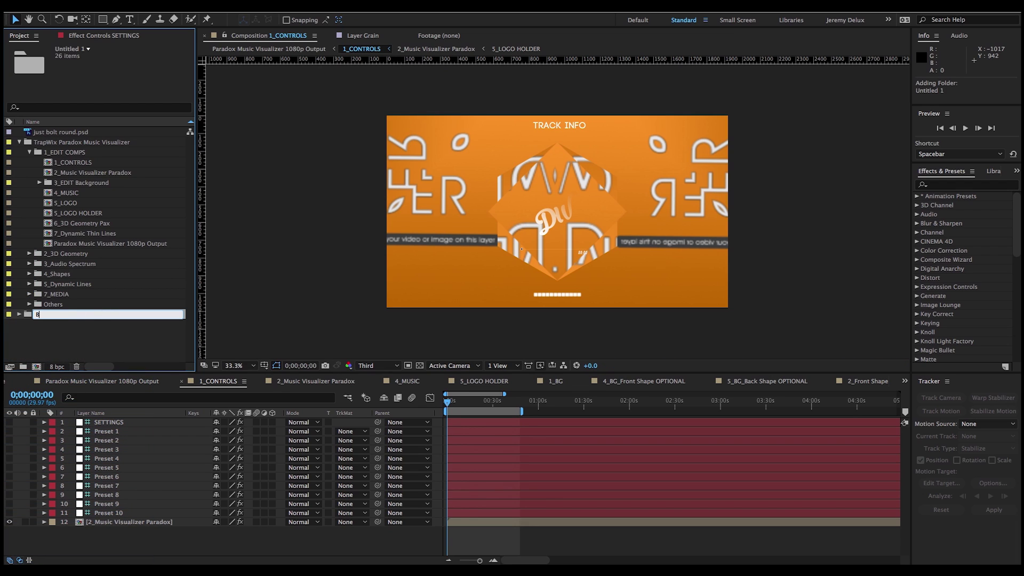
type("eeple")
key("Return")
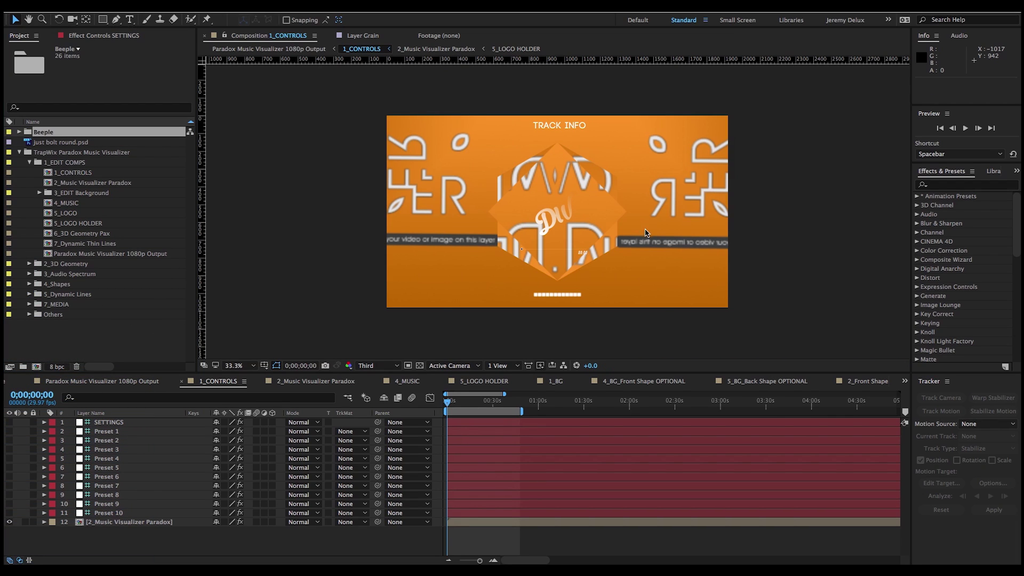
left_click(39, 192)
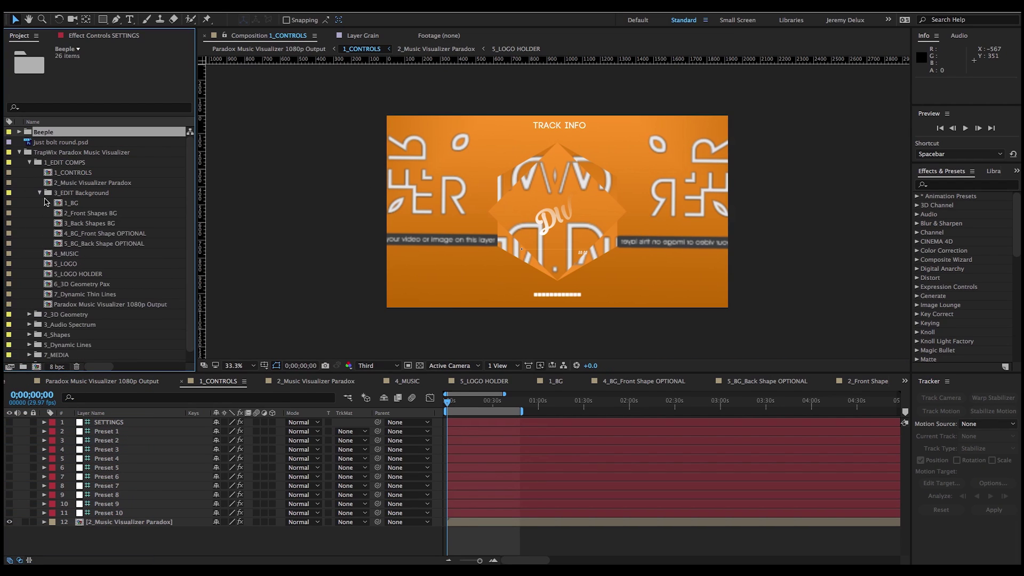
Step: Add 403063049.mov to the 1_BG comp and scale it to 147% to fill the frame
double_click(67, 206)
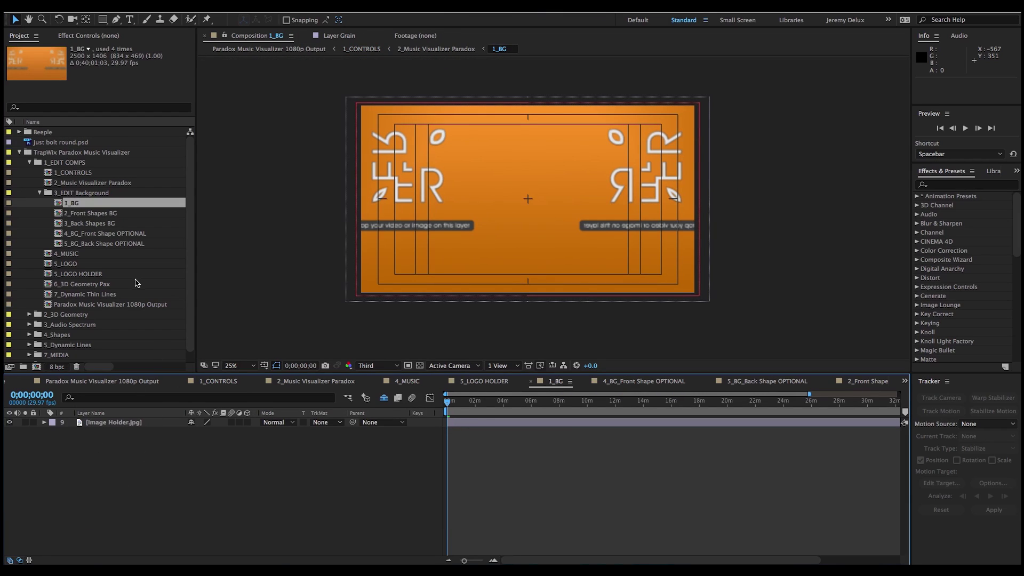
left_click(20, 132)
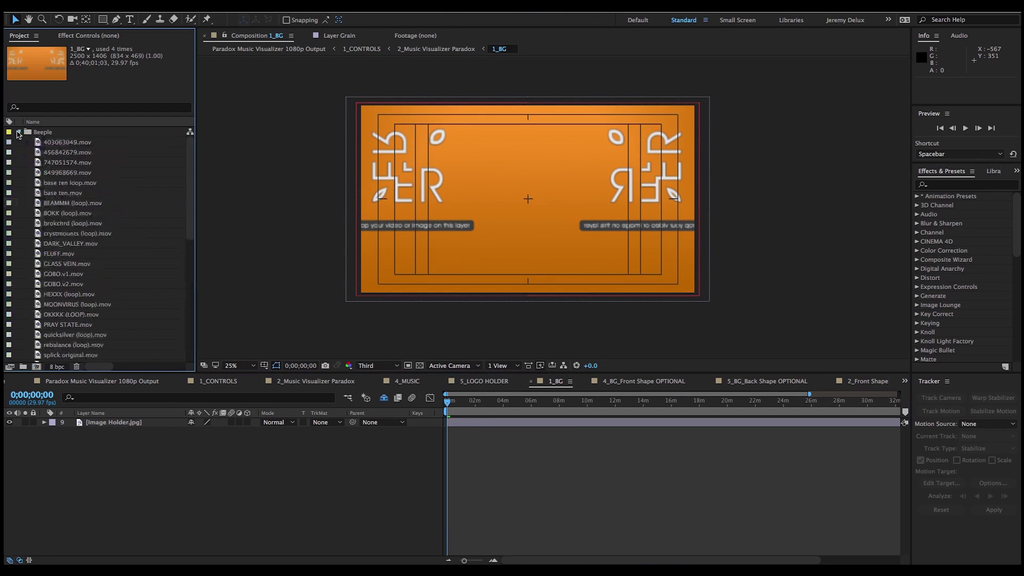
left_click(55, 143)
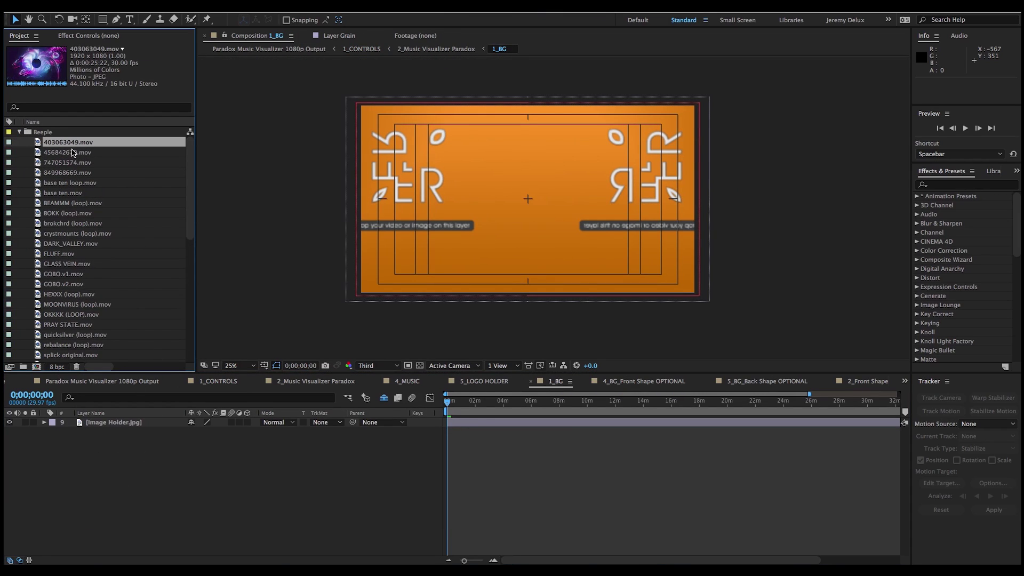
left_click_drag(69, 143, 109, 423)
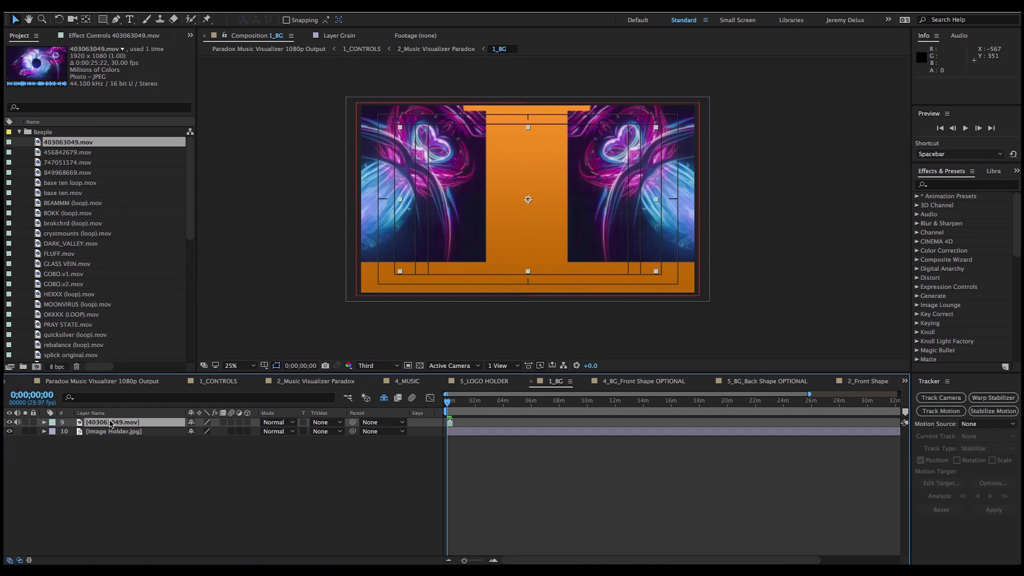
key("s")
left_click_drag(216, 431, 253, 432)
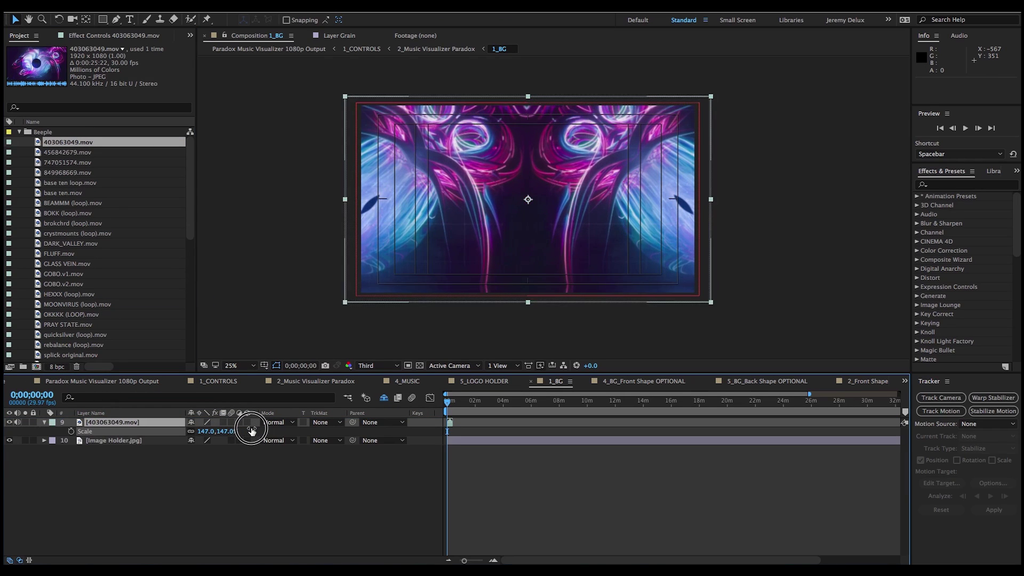
left_click(263, 499)
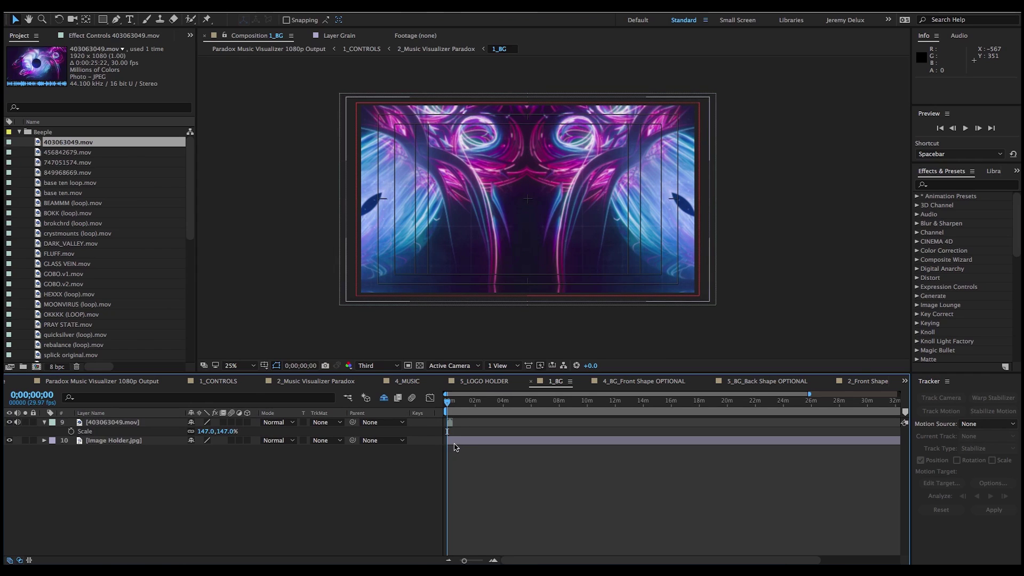
Step: Set the 403063049.mov source footage to loop 30 times in Interpret Footage
right_click(121, 422)
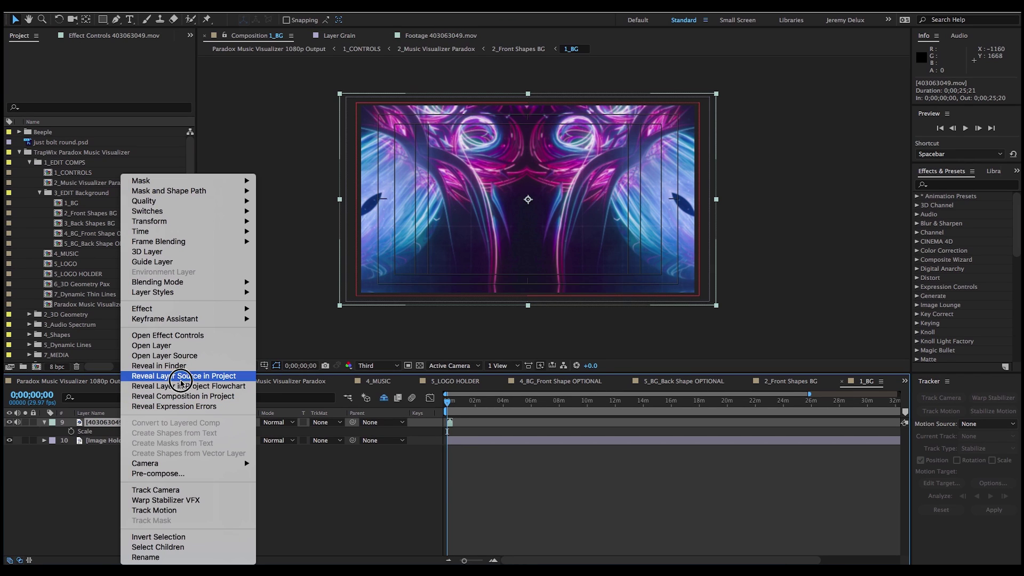
left_click(181, 376)
right_click(48, 143)
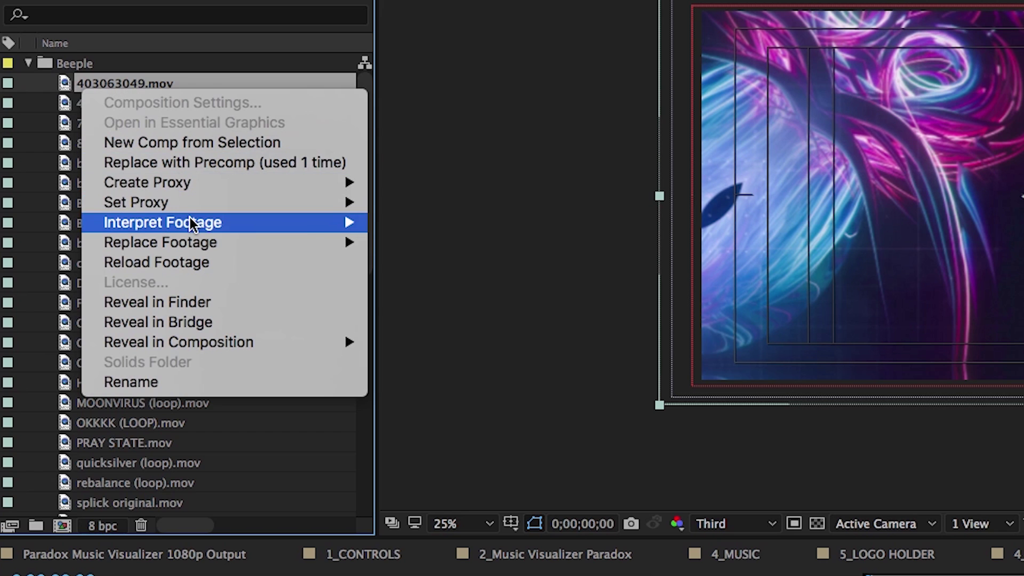
mouse_move(177, 217)
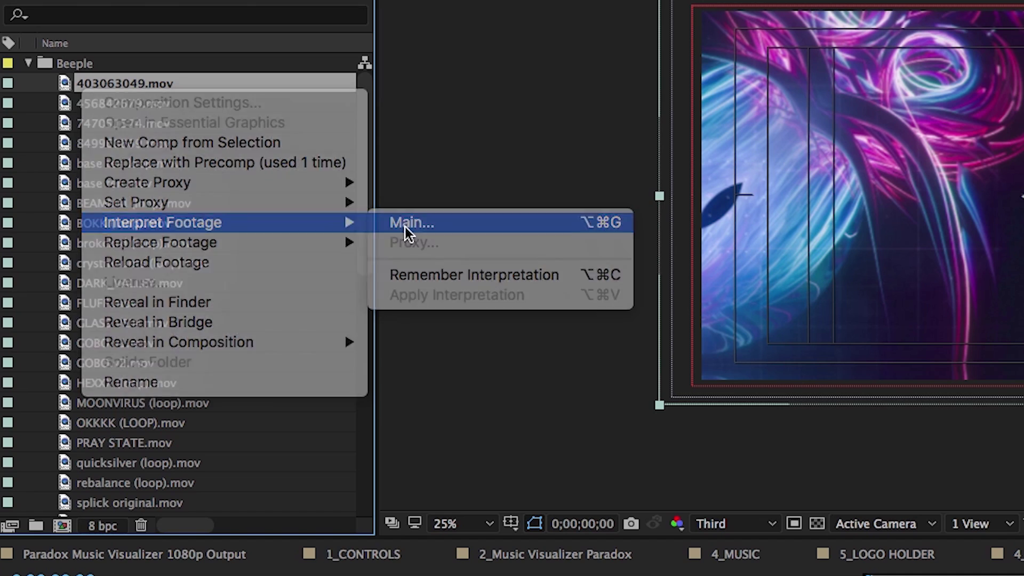
left_click(407, 224)
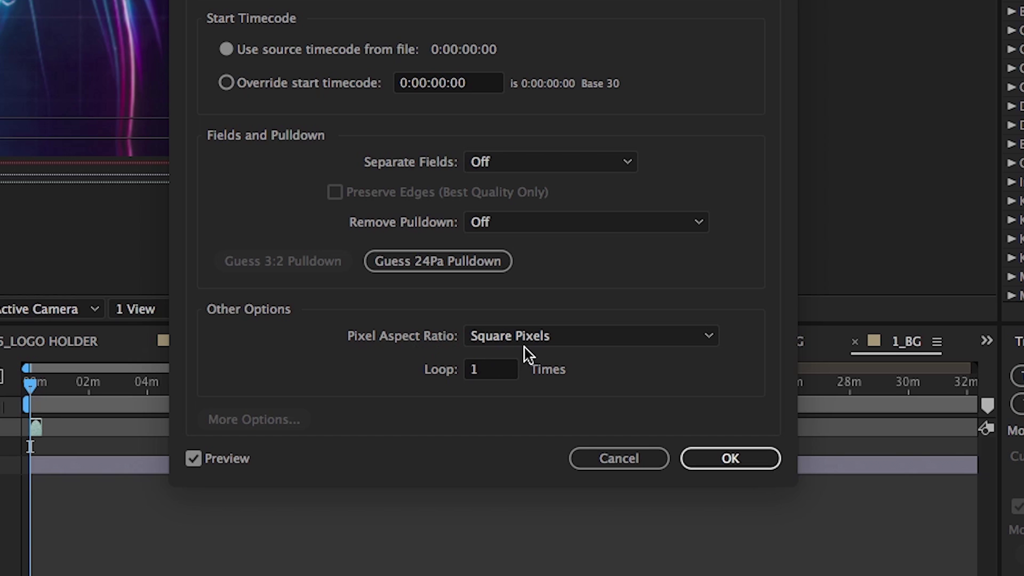
left_click(505, 369)
type("30")
key("Return")
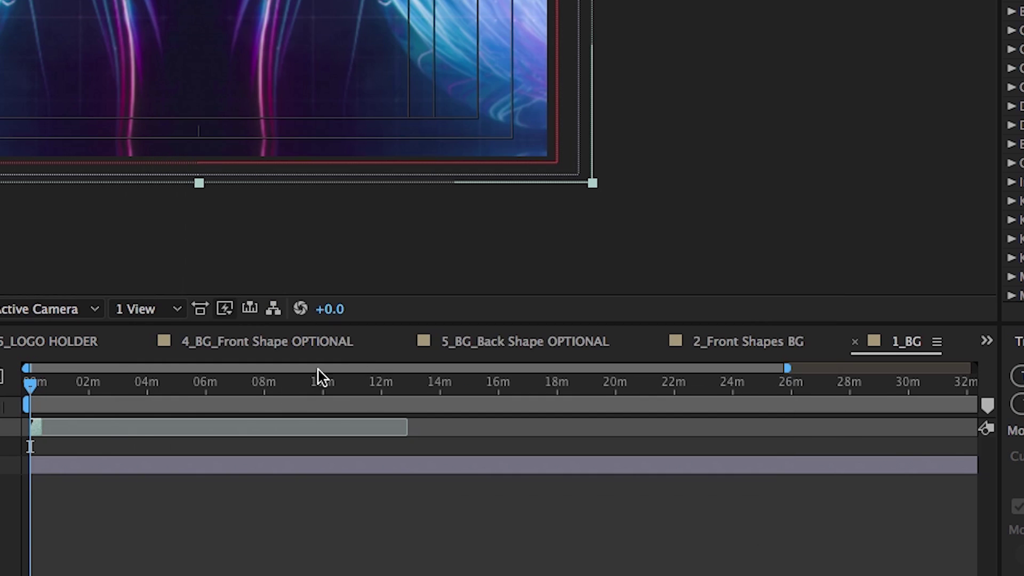
left_click(528, 424)
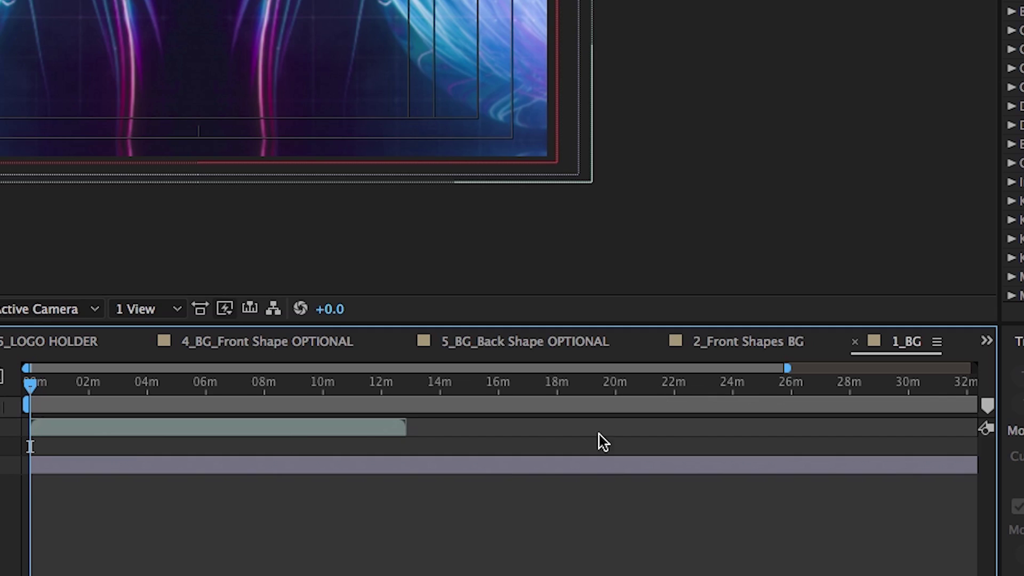
double_click(122, 233)
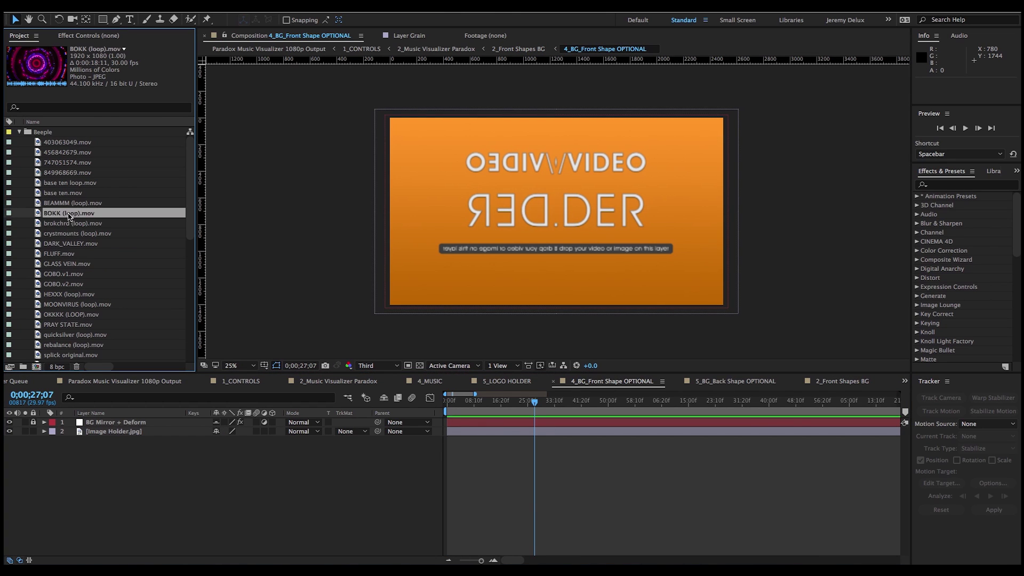
Step: Add BOKK (loop).mov to the Front Shape comp, loop it 30 times, and extend it to the end
left_click_drag(68, 215, 94, 431)
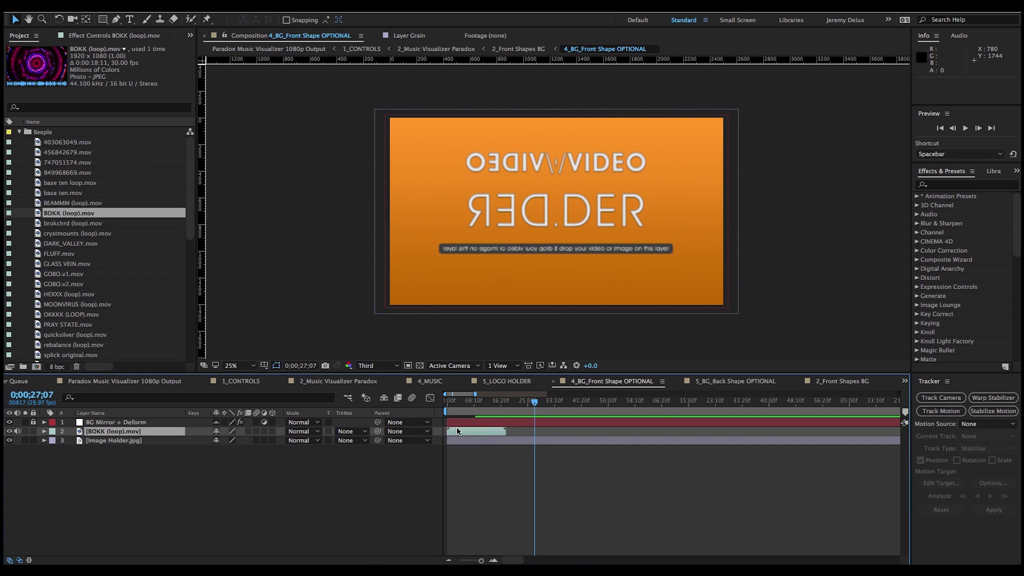
right_click(71, 213)
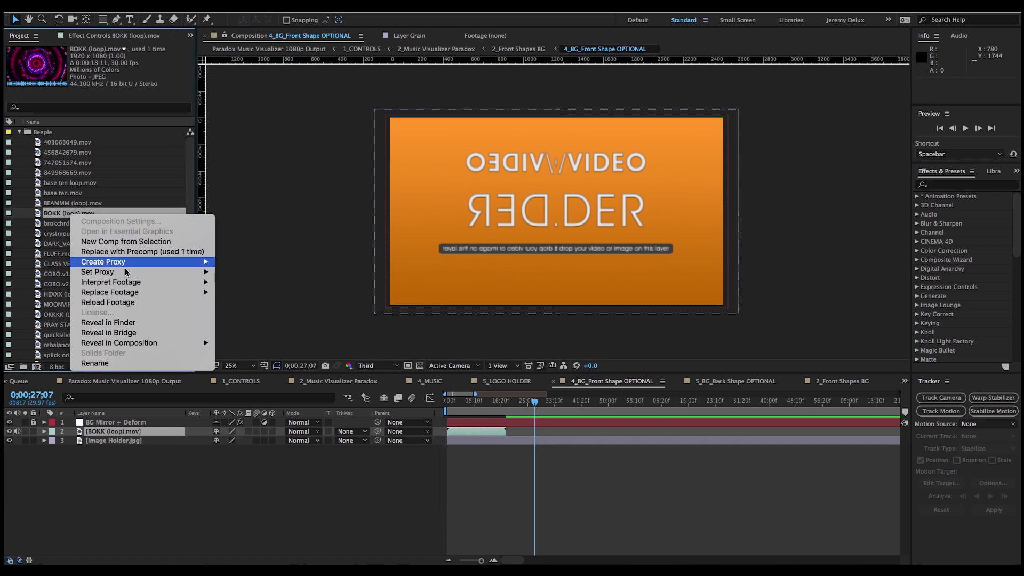
mouse_move(160, 283)
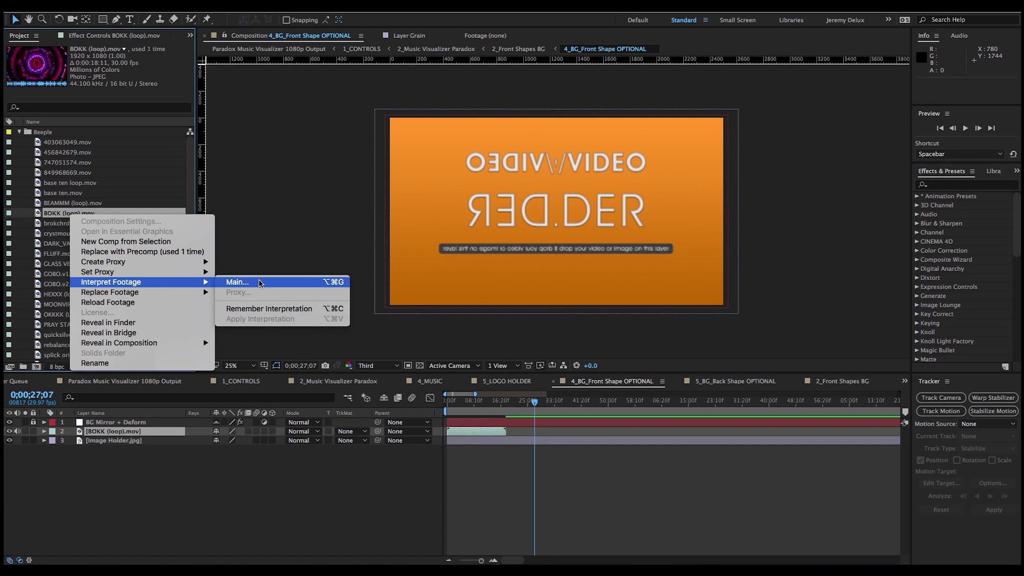
left_click(260, 283)
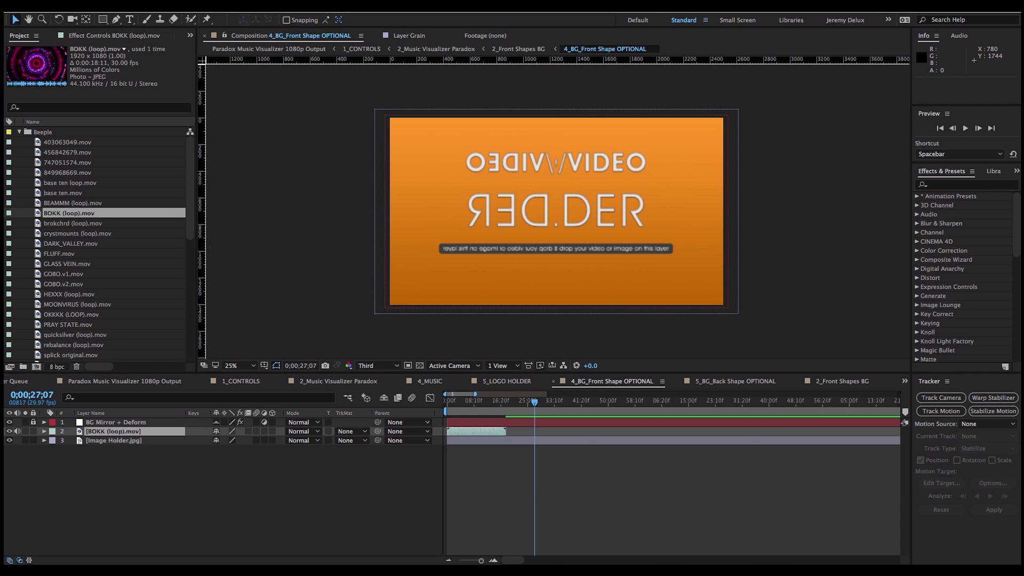
left_click(673, 394)
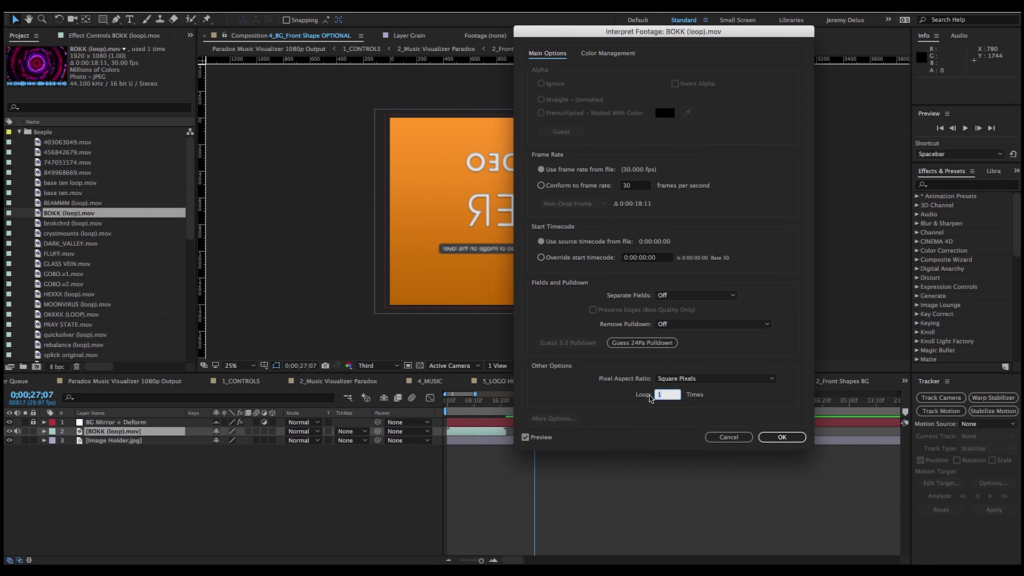
key("Return")
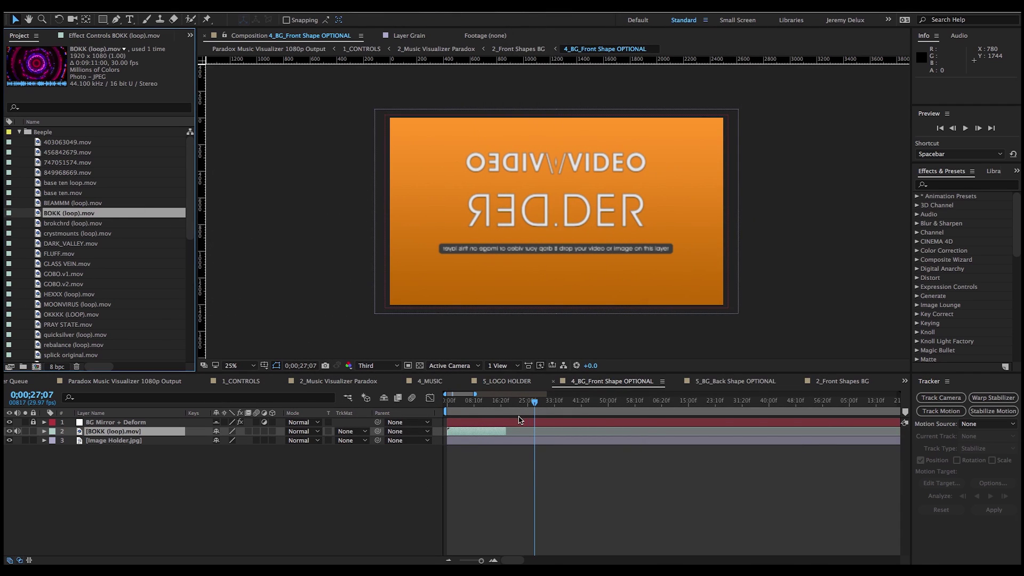
left_click_drag(505, 431, 852, 421)
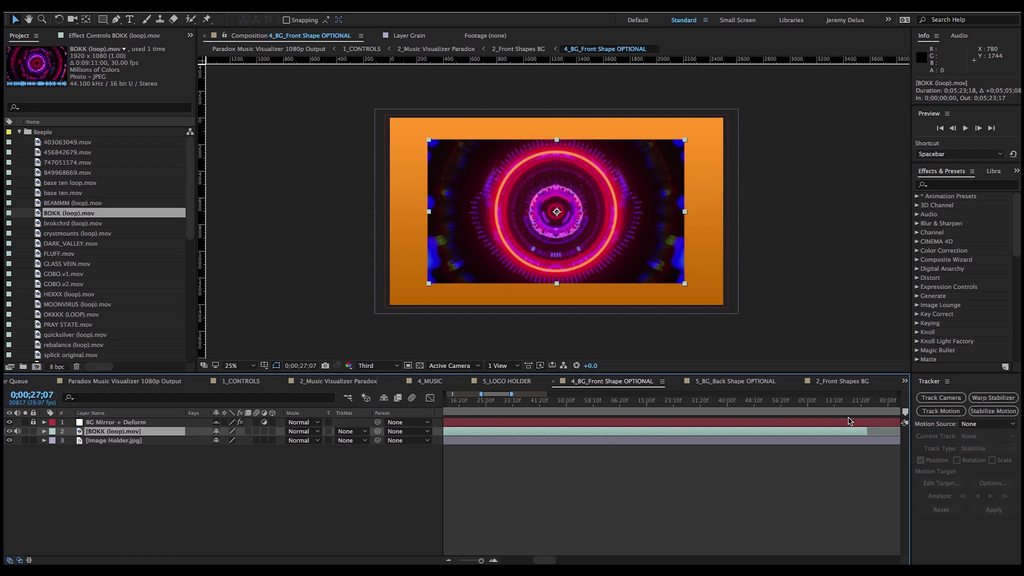
key("semicolon")
left_click_drag(585, 435, 822, 433)
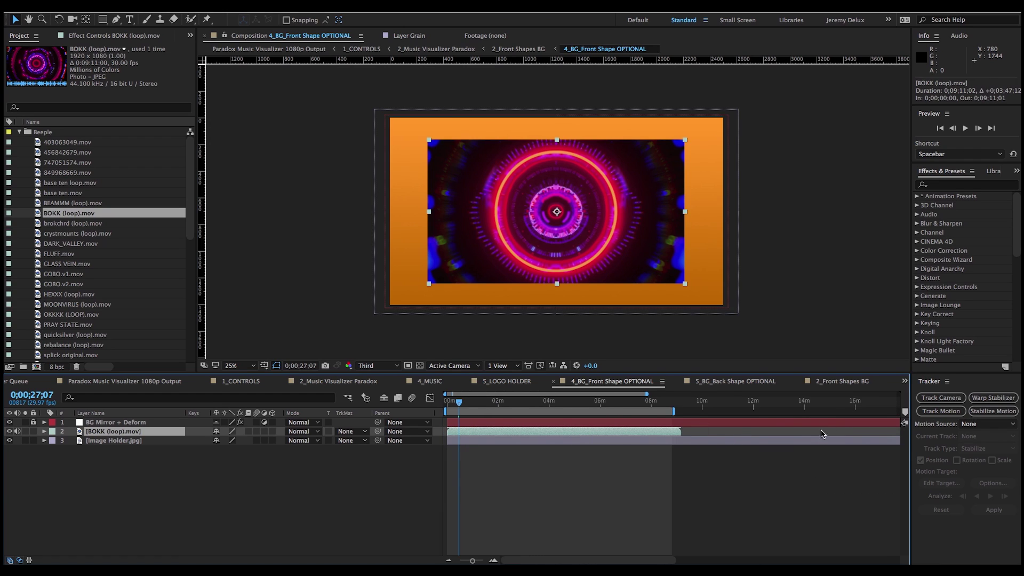
Step: Fill 5_BG_Back Shape OPTIONAL with brokchrd (loop).mov scaled to 141%, then close the shape comps
left_click(502, 382)
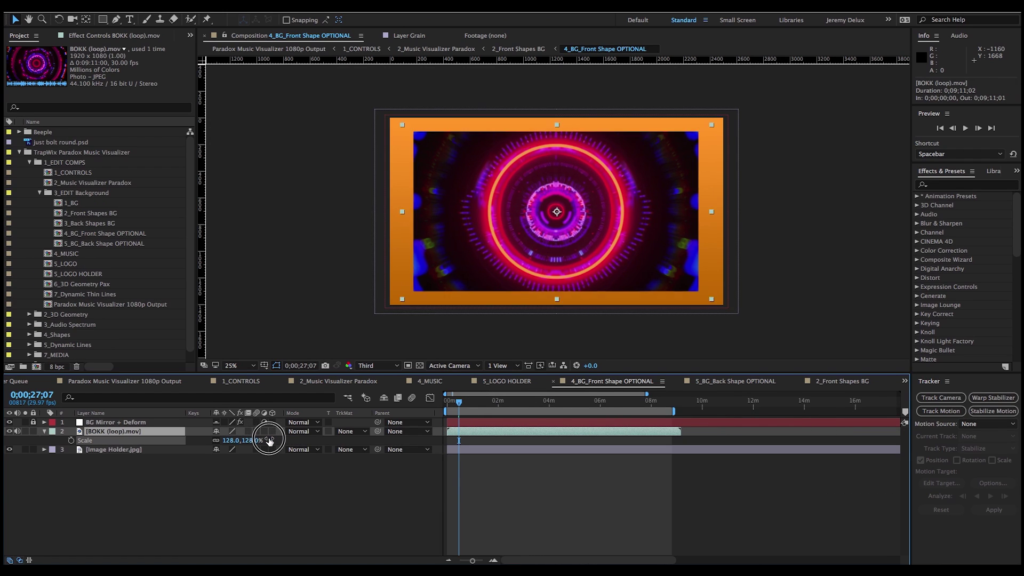
left_click(736, 380)
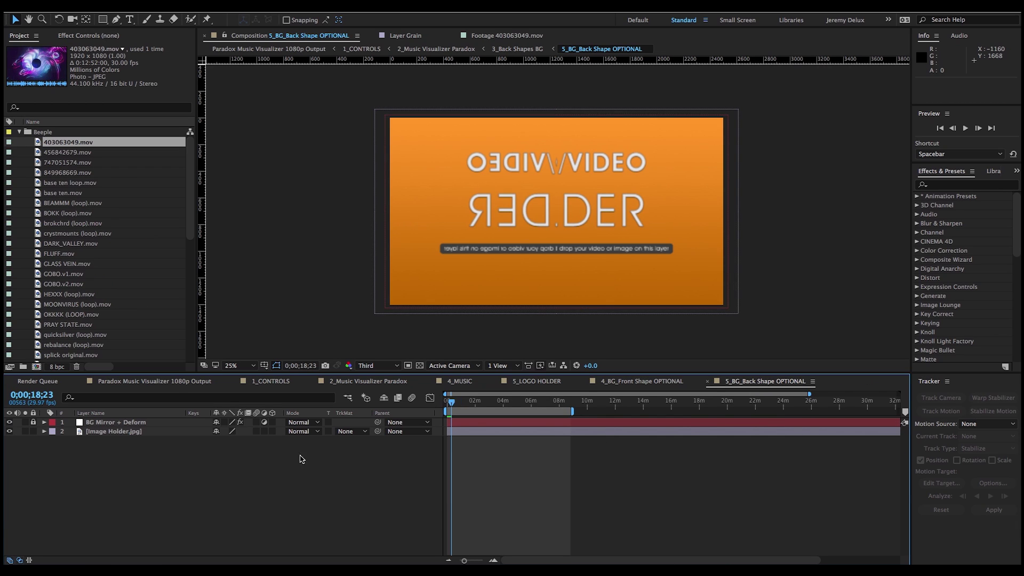
left_click_drag(67, 223, 121, 428)
key("s")
left_click_drag(245, 441, 297, 505)
left_click(297, 505)
key("super+w")
key("super+w")
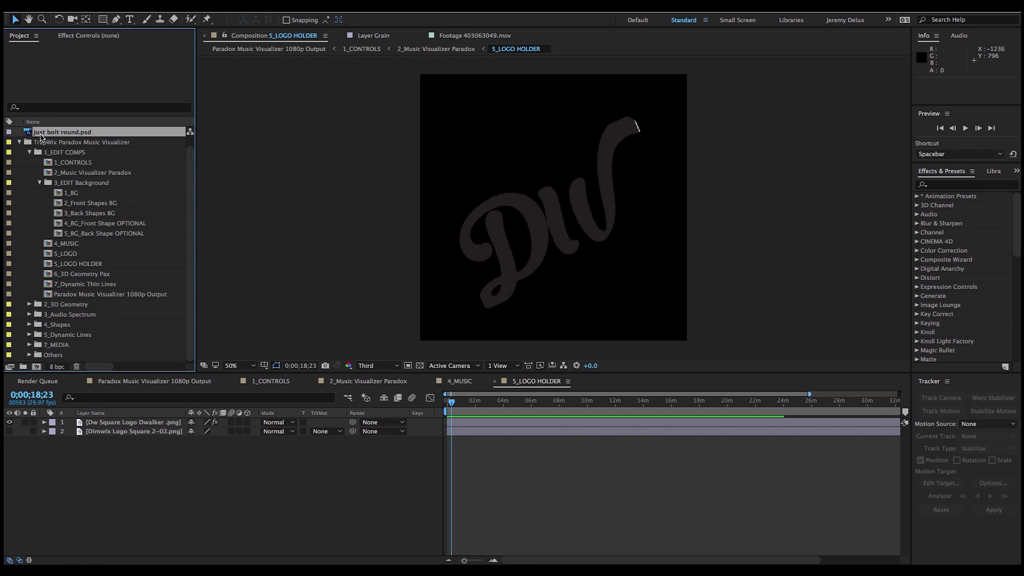
Step: Replace the hidden Dw Square swirl logo with just bolt round.psd scaled to about 131%
left_click_drag(62, 132, 96, 424)
left_click(95, 431)
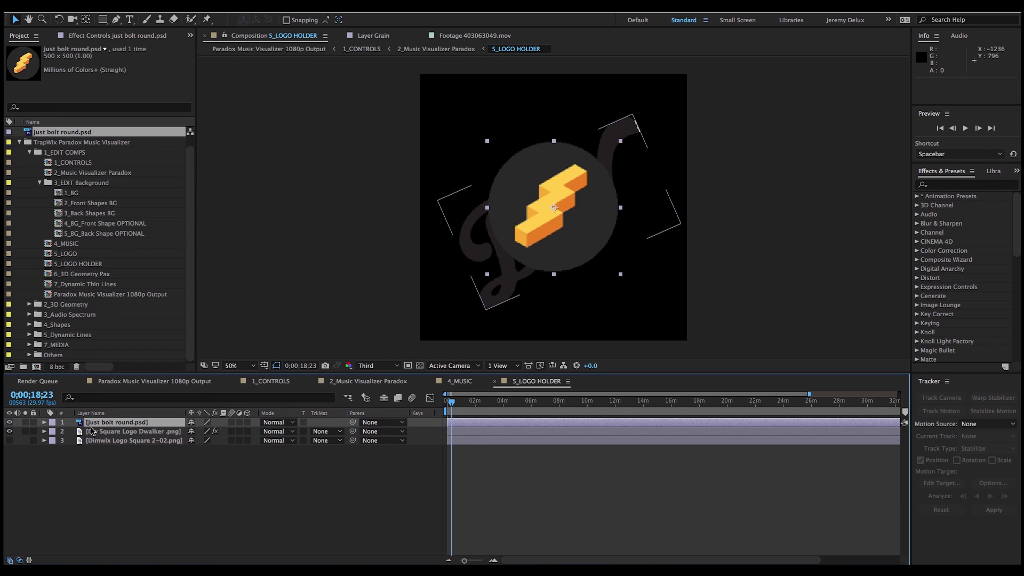
left_click(8, 432)
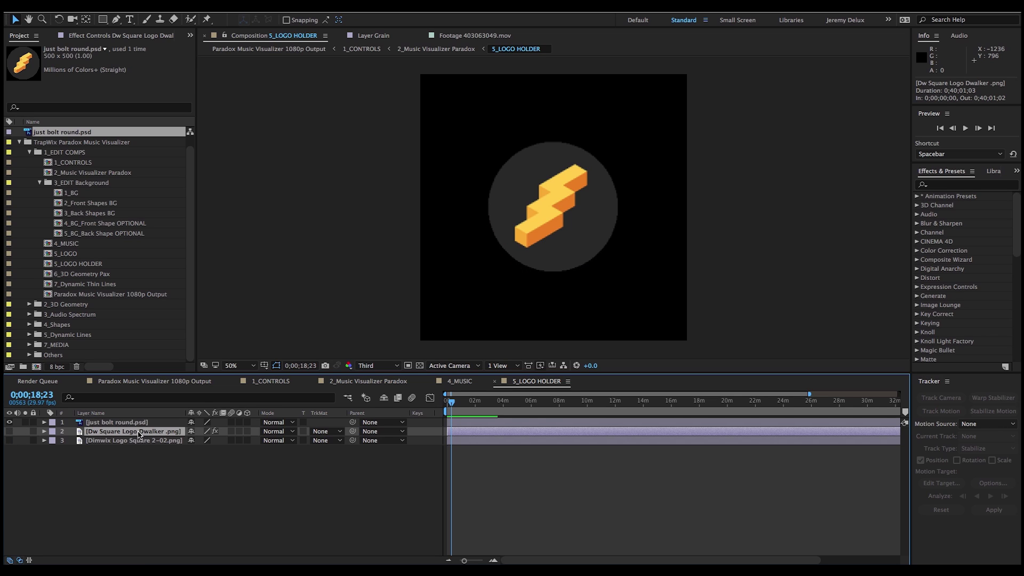
key("ctrl+Up")
key("s")
left_click_drag(228, 436, 242, 436)
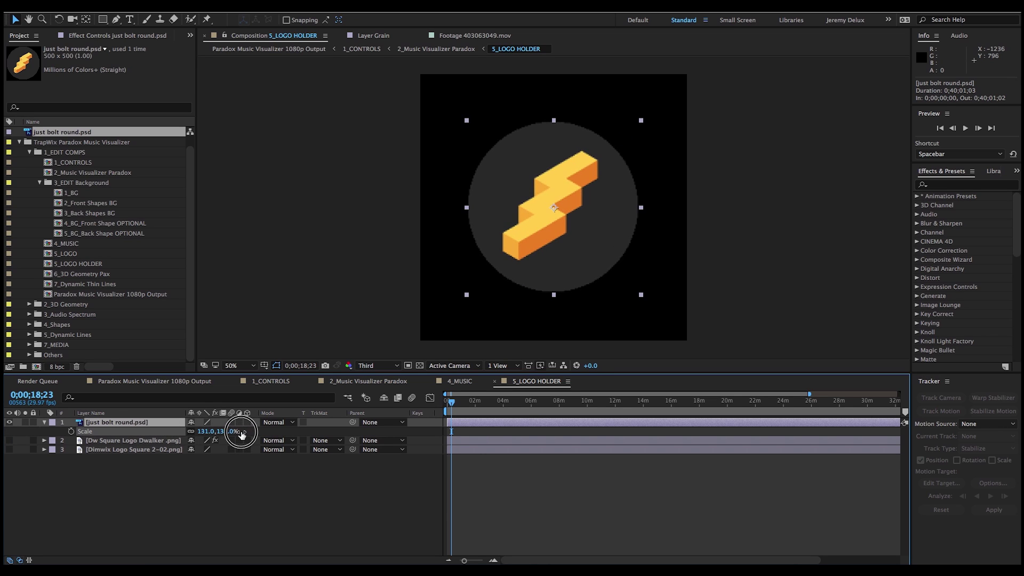
left_click(435, 474)
key("super+w")
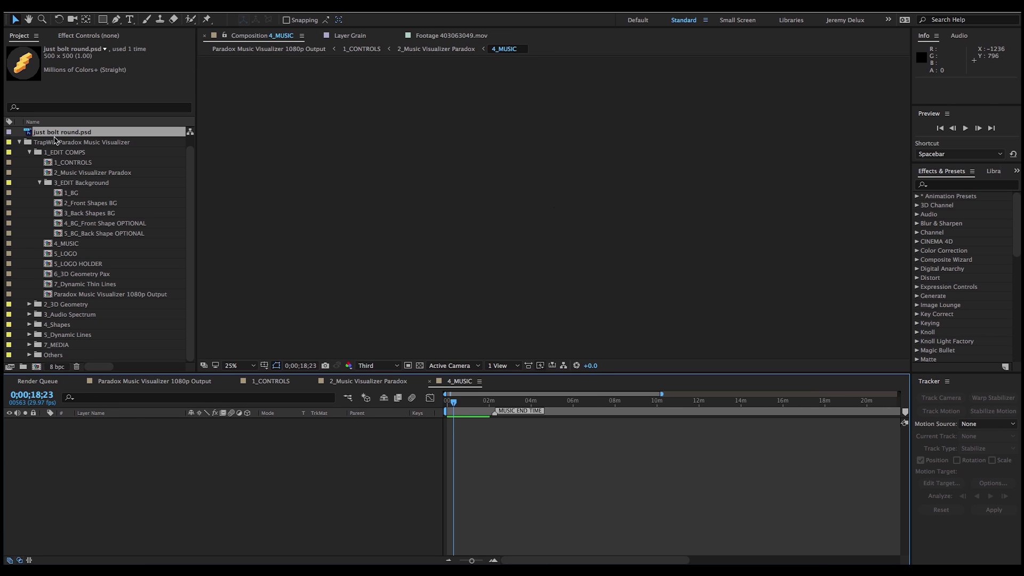
Step: Import the song .wav file from the audio folder into the project
left_click(19, 141)
left_click(46, 204)
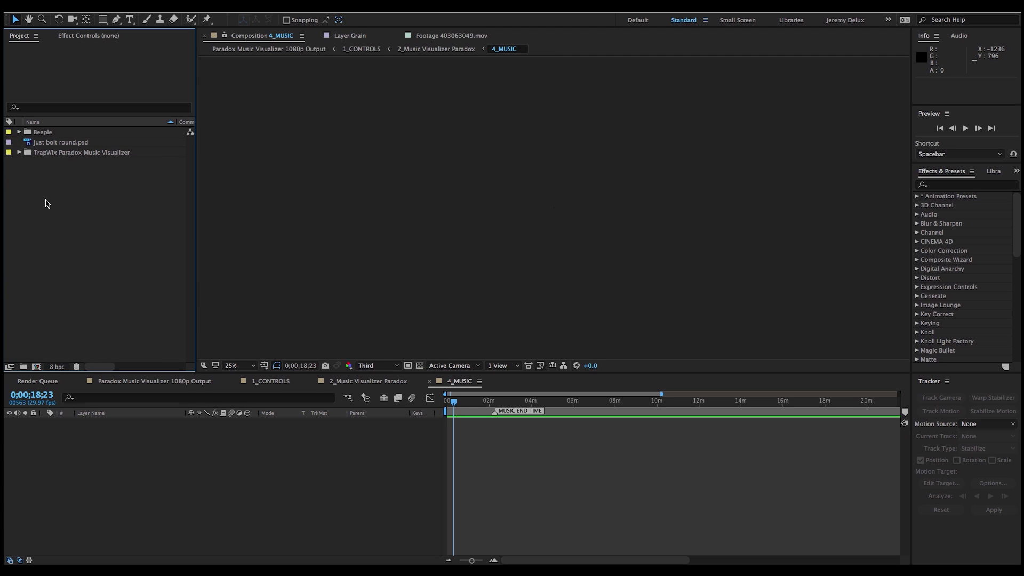
double_click(46, 204)
double_click(480, 164)
double_click(580, 266)
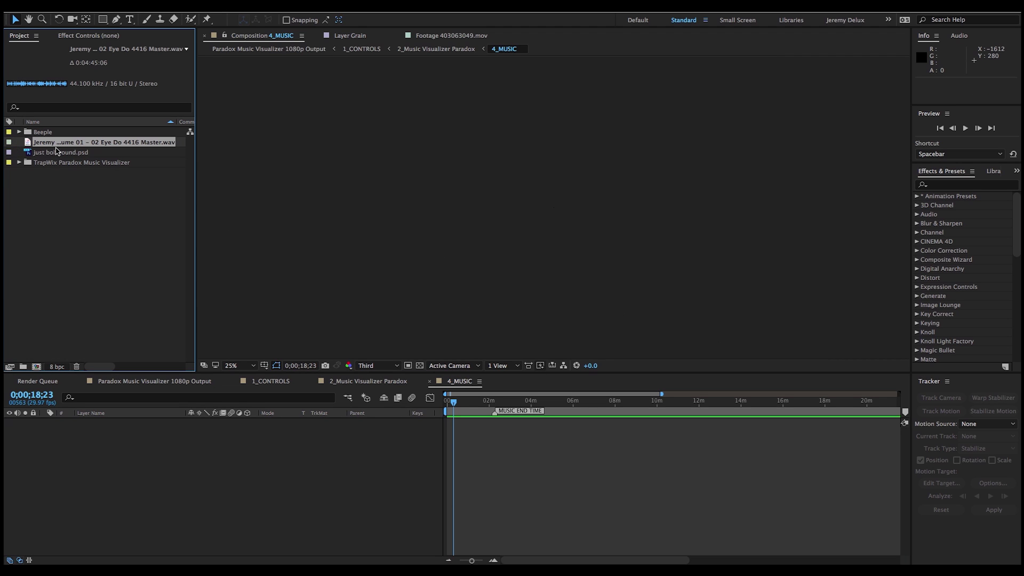
Step: Add the song to 4_MUSIC and move the MUSIC END TIME marker to 0;04;45;04
left_click_drag(56, 144, 100, 456)
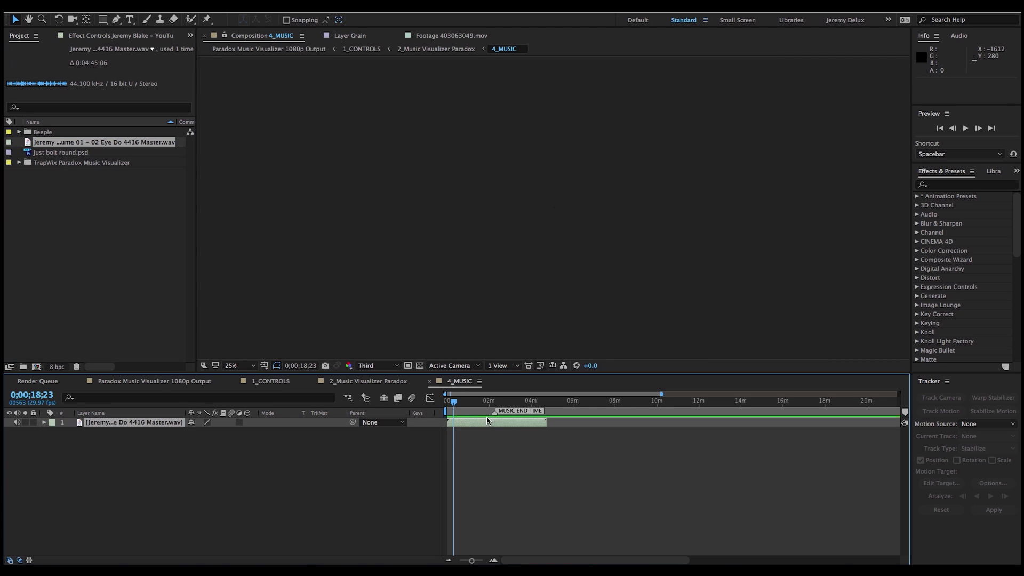
left_click_drag(494, 415, 545, 415)
left_click(545, 404)
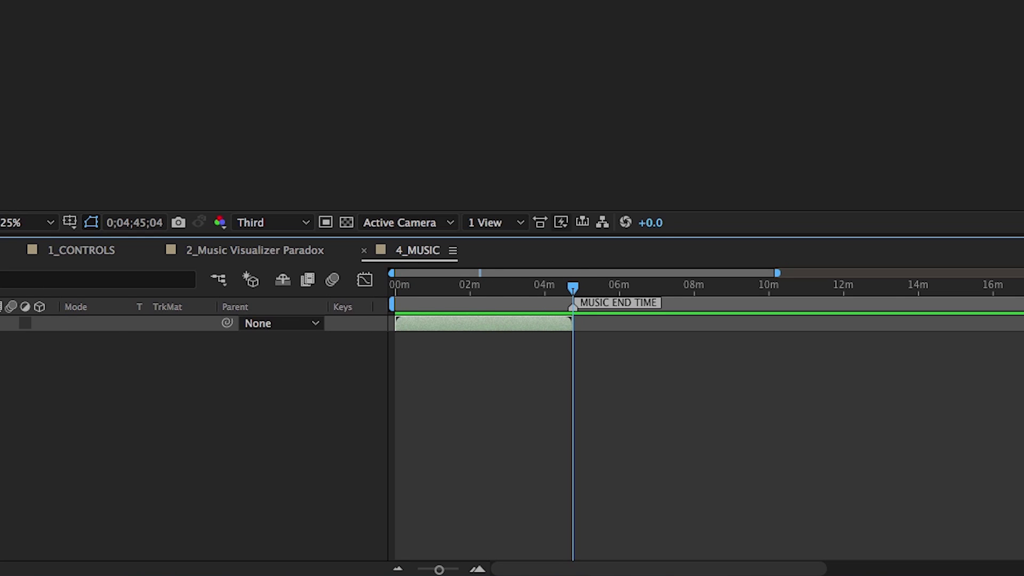
left_click(0, 250)
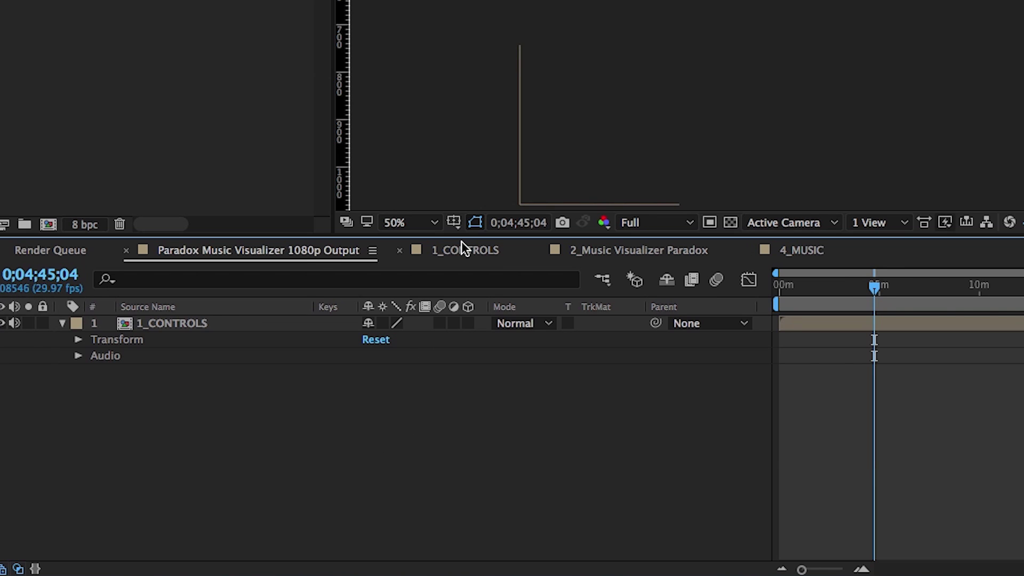
Step: Extend the 1_CONTROLS work area and move the MUSIC END marker to about 4:45
left_click(463, 249)
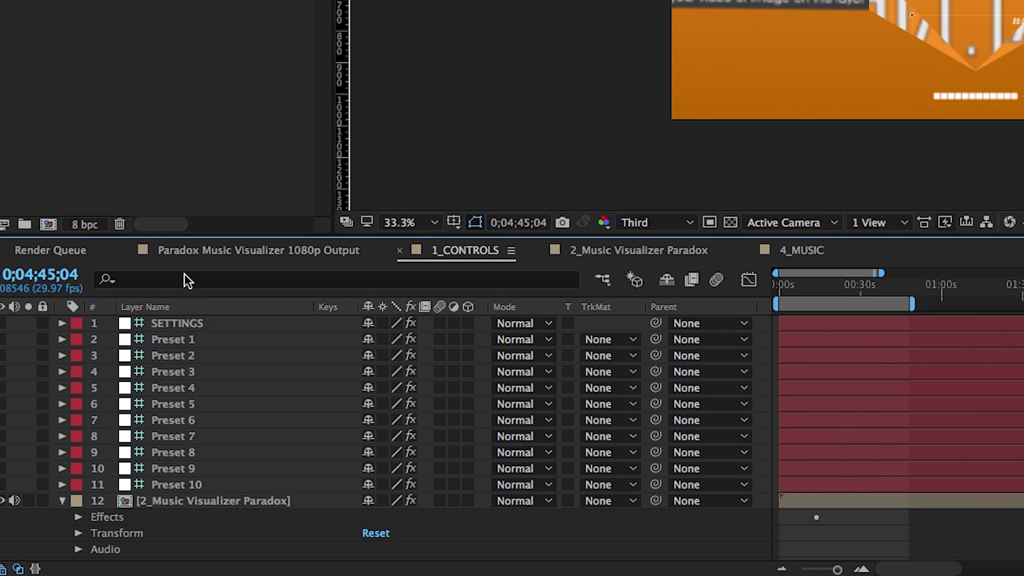
left_click_drag(915, 300, 1023, 321)
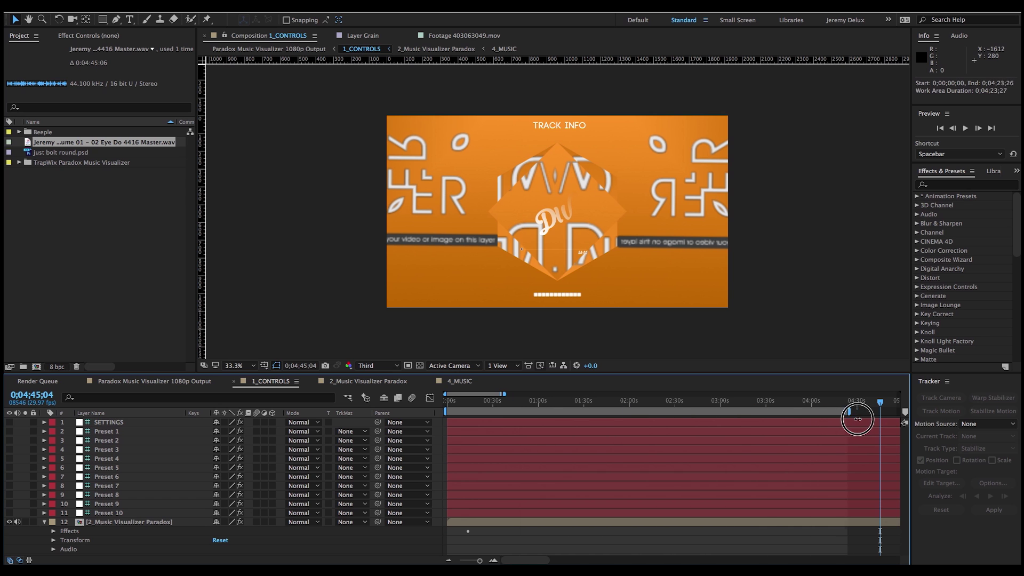
left_click(398, 383)
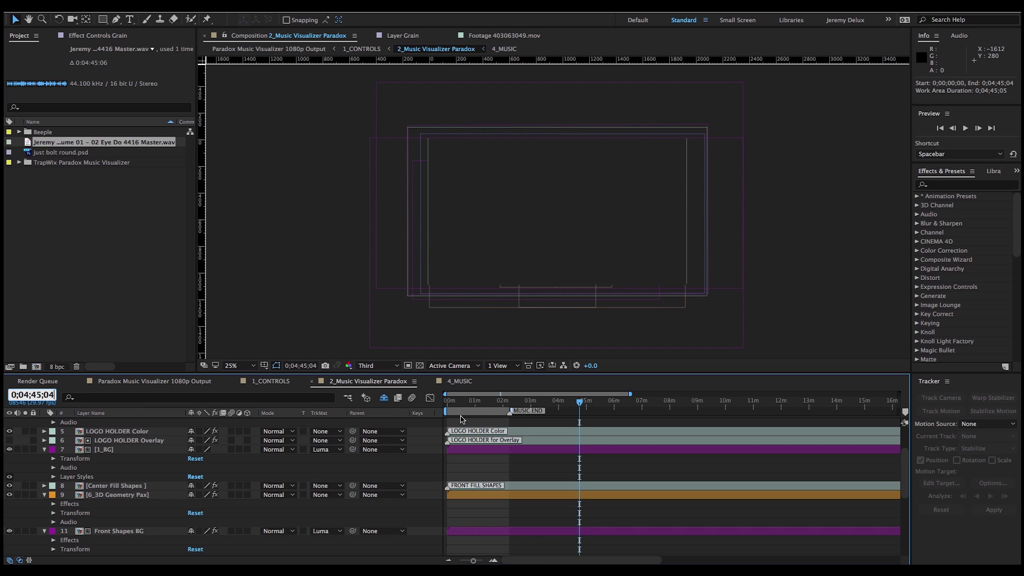
left_click_drag(511, 412, 574, 412)
Step: End the 1080p Output comp's work area at the song's end and close the music comp
left_click(128, 382)
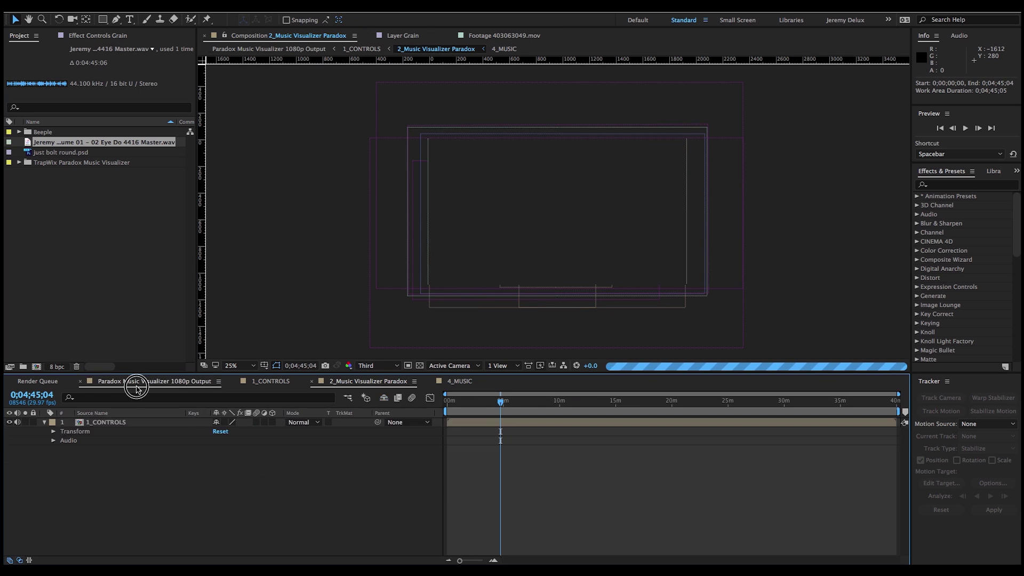
left_click_drag(899, 411, 508, 404)
left_click(431, 381)
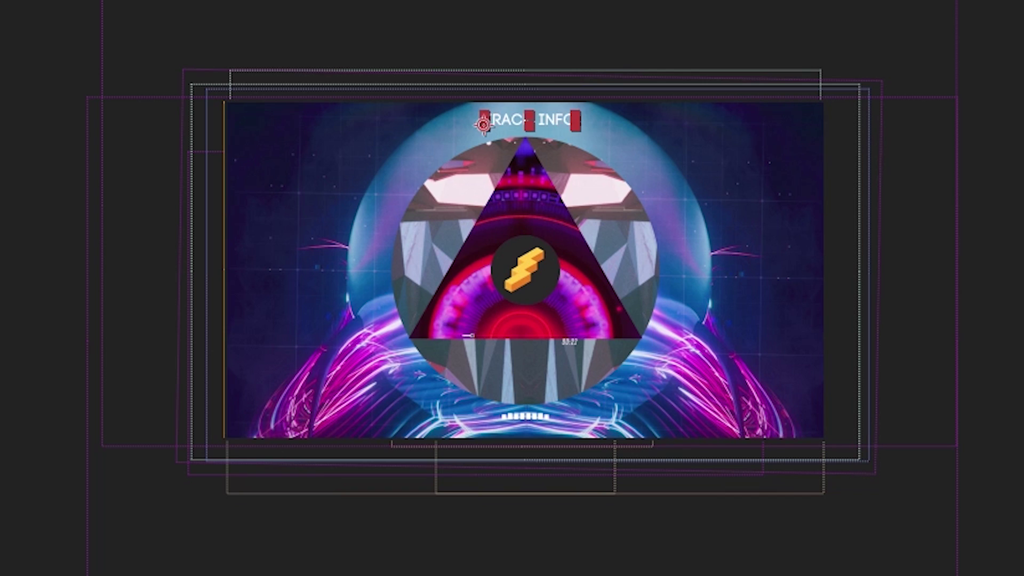
Step: Replace the TRACK INFO placeholder text with the artist's name and track title 'EYE'
left_click(499, 120)
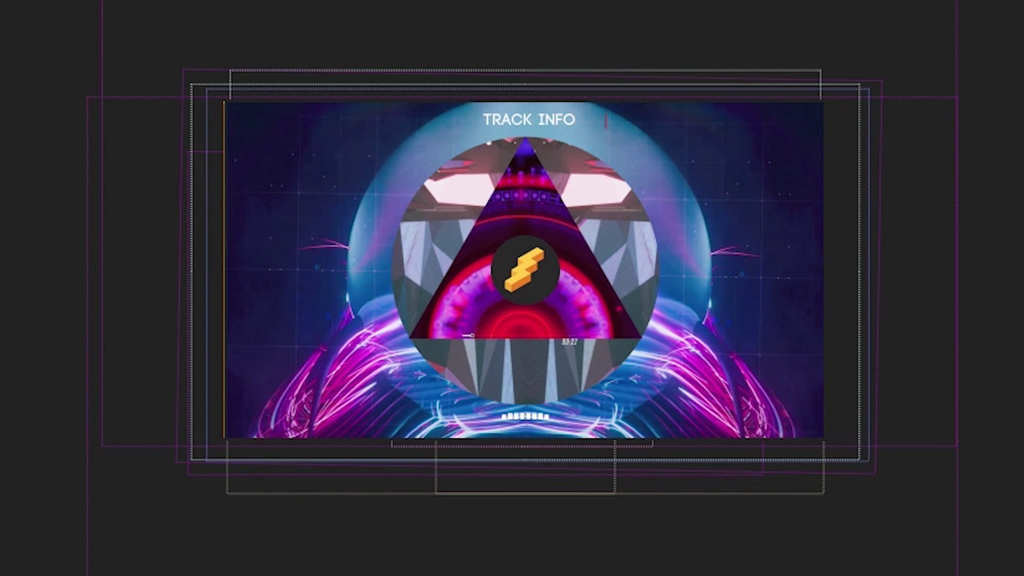
key("ctrl+a")
type("JEREMY BLAKE -")
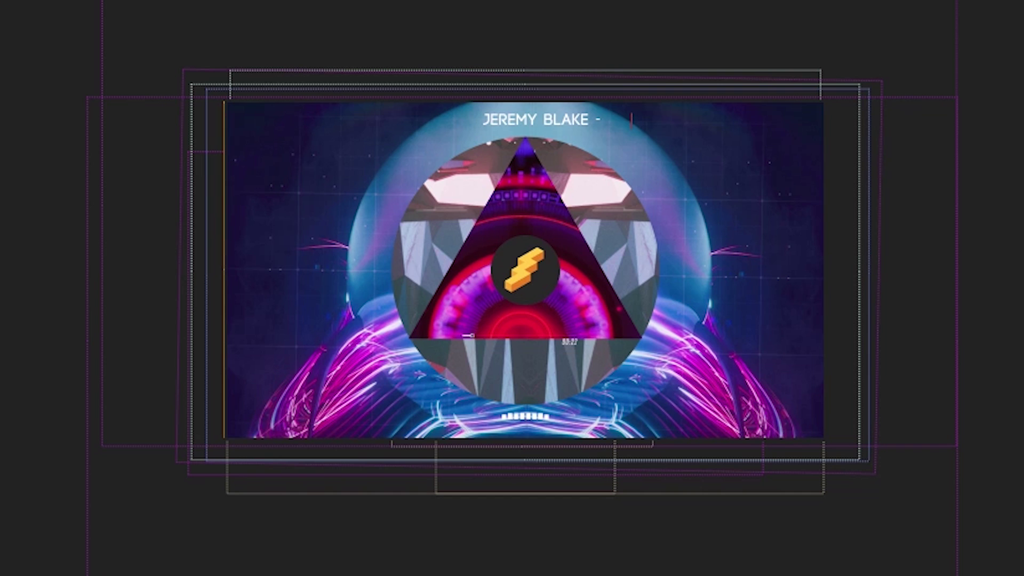
key("Escape")
key("space")
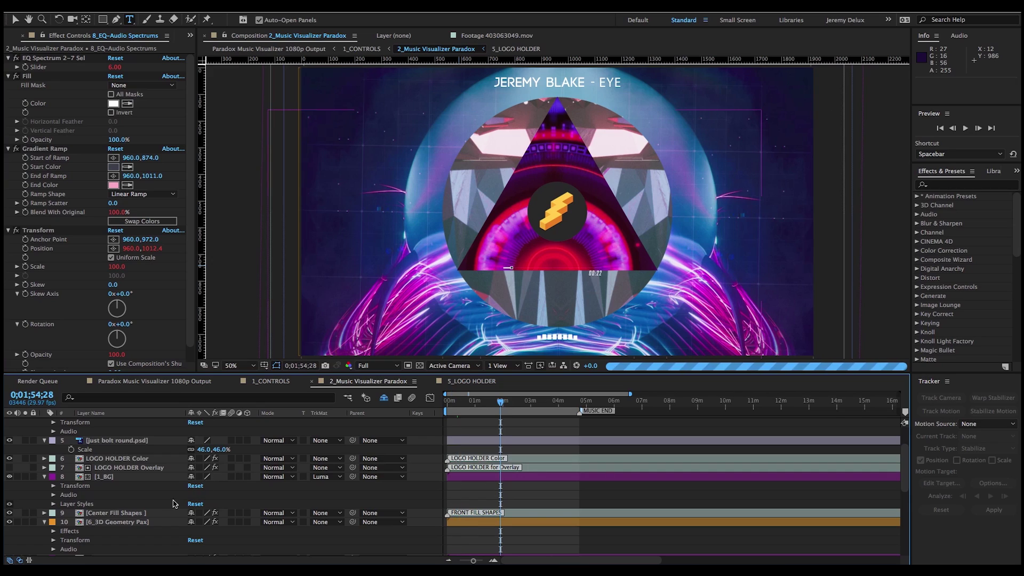
Step: Make the Sound Keys layer visible and soloed, then preview its spectrum from about 1:41
scroll(125, 489, "down", 3)
scroll(125, 490, "down", 5)
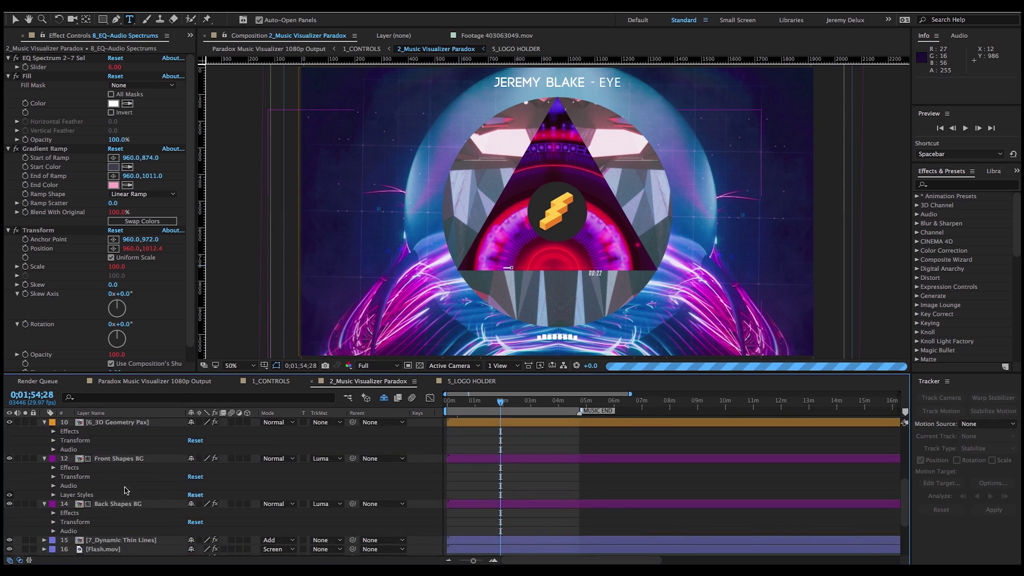
left_click(127, 479)
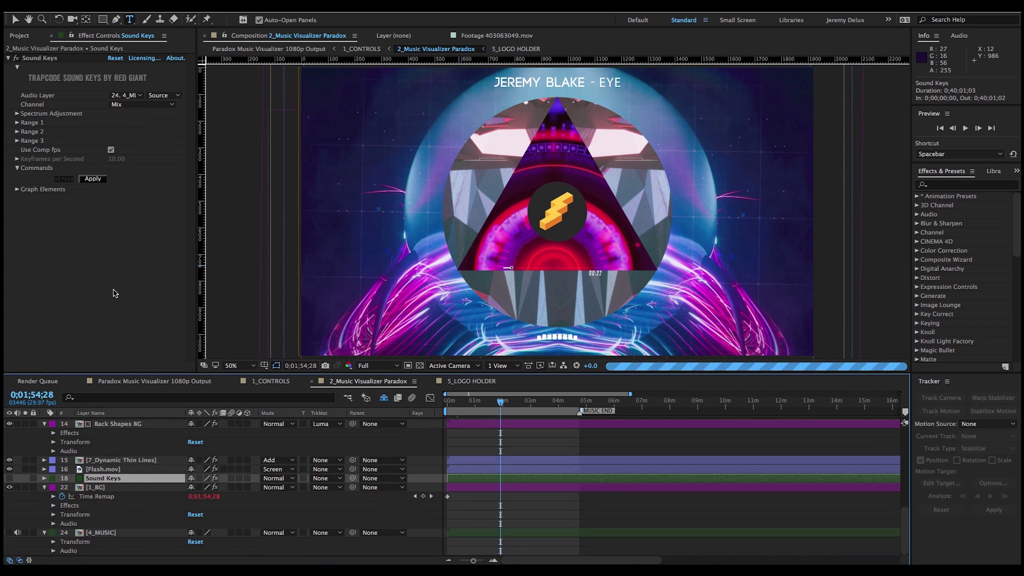
left_click(9, 478)
left_click(26, 478)
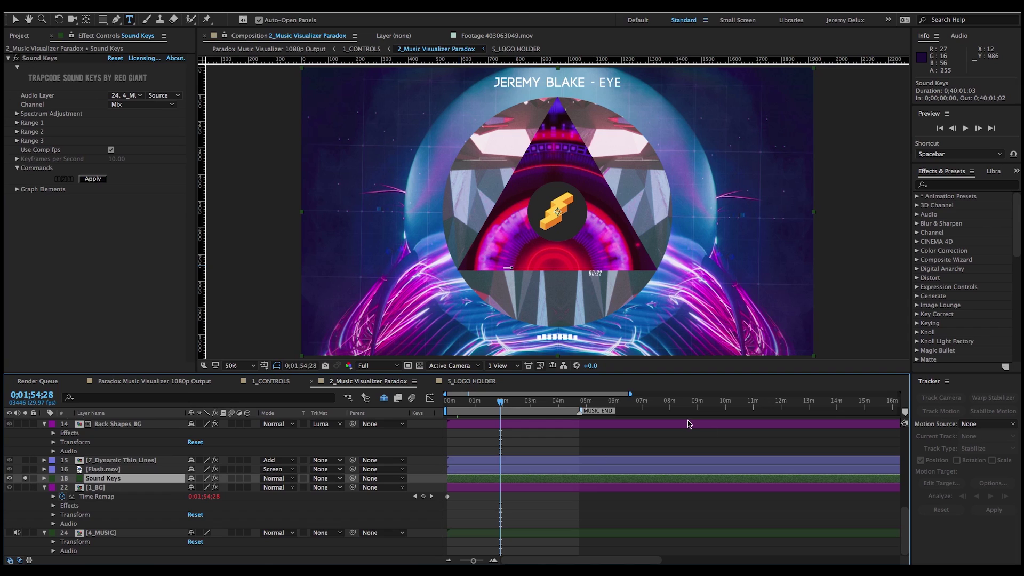
mouse_move(491, 398)
left_mouse_down()
mouse_move(532, 404)
mouse_move(496, 405)
left_mouse_up()
key("space")
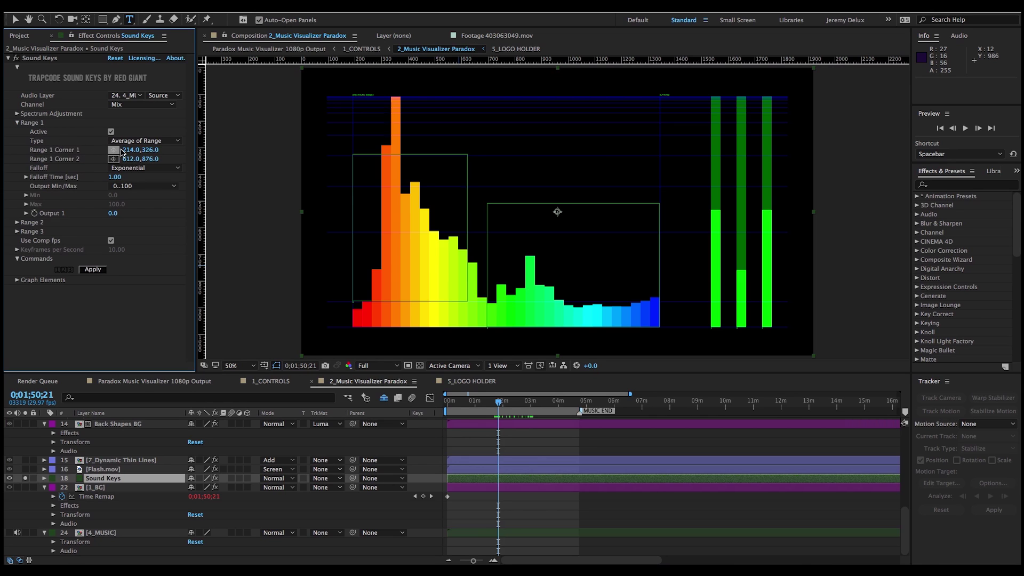
Step: Reposition the Range 1 corners to 258,90 and 416,578 around the bass peak and preview
left_click(118, 150)
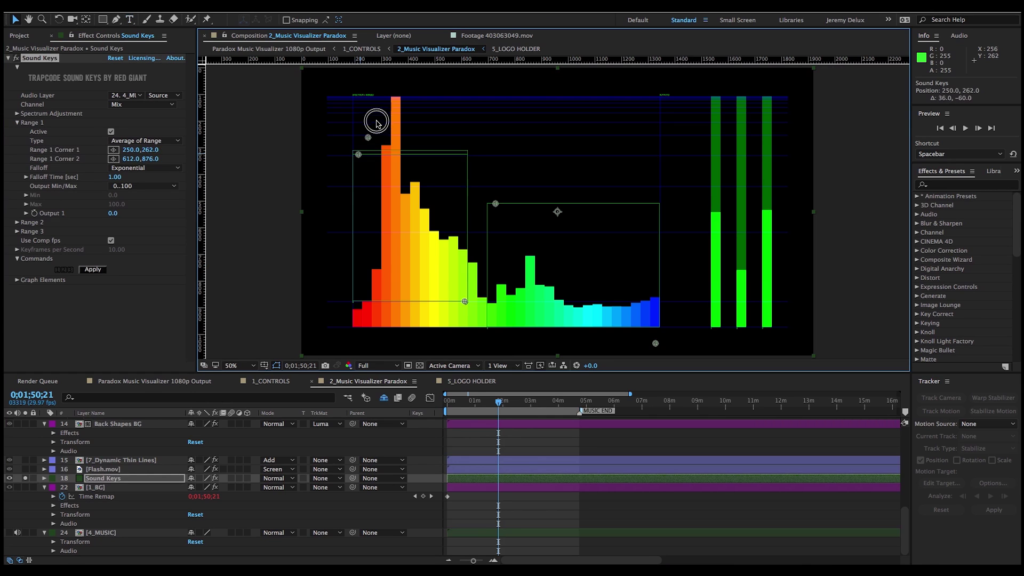
left_click_drag(359, 155, 371, 92)
left_click_drag(463, 302, 412, 223)
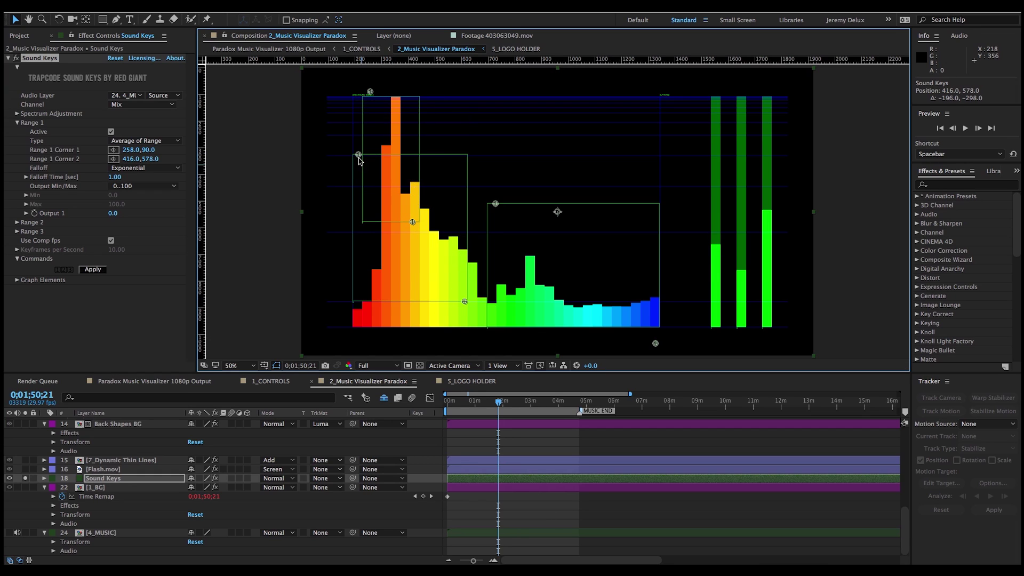
left_click_drag(359, 155, 408, 129)
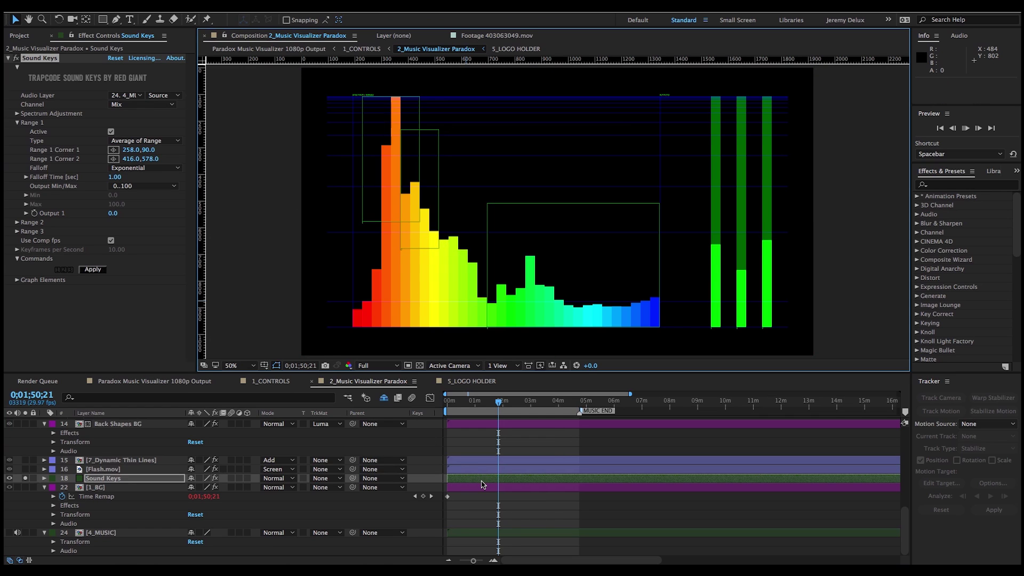
key("space")
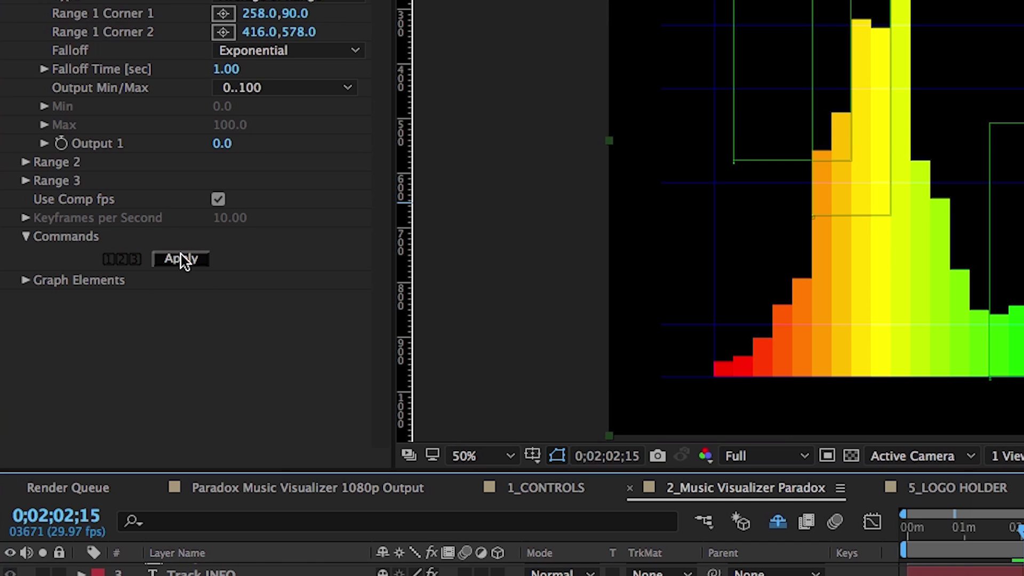
Step: Apply Sound Keys Range 1 to generate Output 1 audio keyframes and check them near 0:57
left_click(93, 270)
left_click(181, 265)
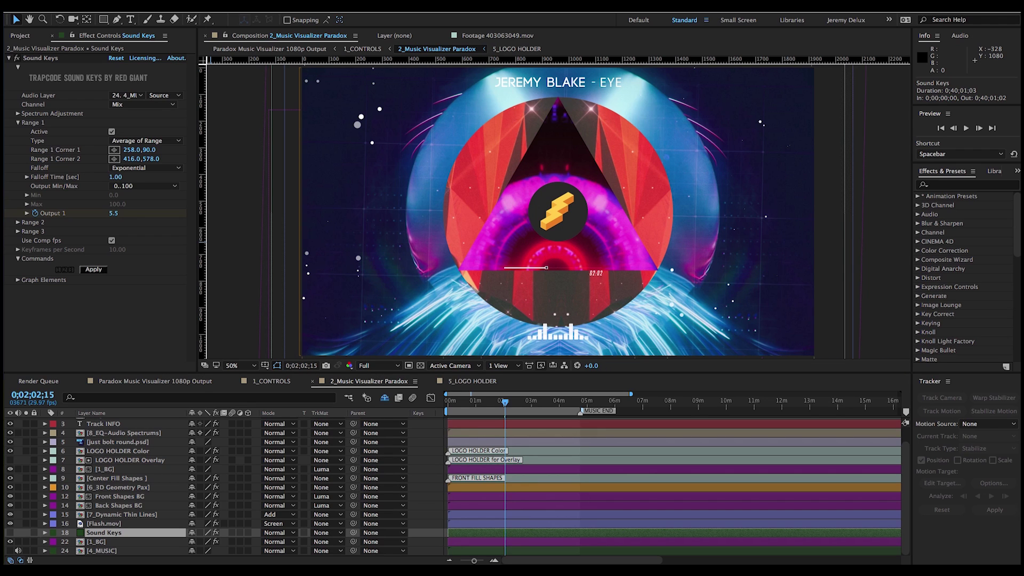
left_click(475, 406)
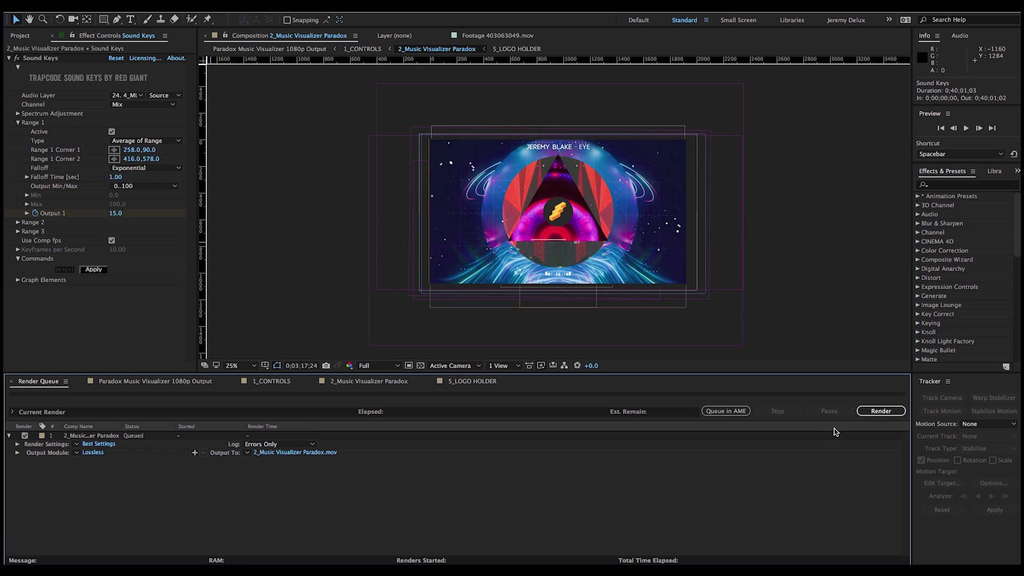
Step: Render the queued 2_Music Visualizer Paradox comp to its MOV file
left_click(879, 412)
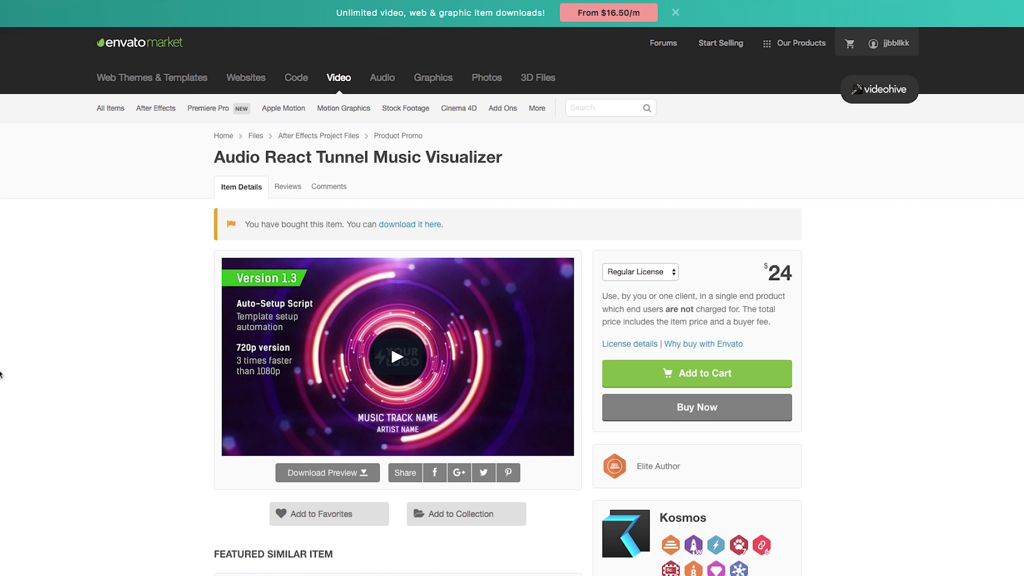
Step: Scroll the product page down to the Project Description and Auto-Setup Tool section
scroll(0, 374, "down", 9)
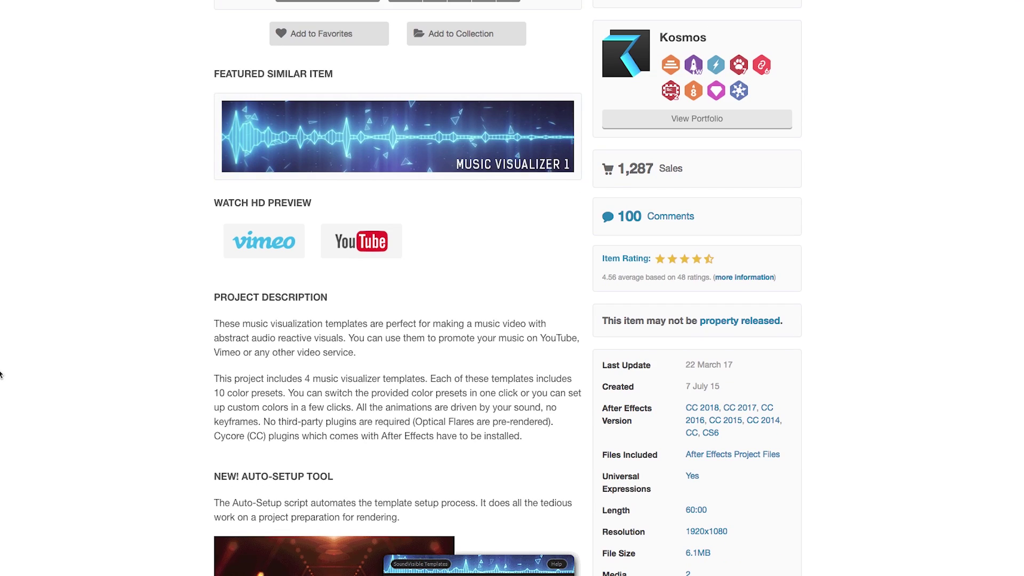
scroll(0, 374, "down", 5)
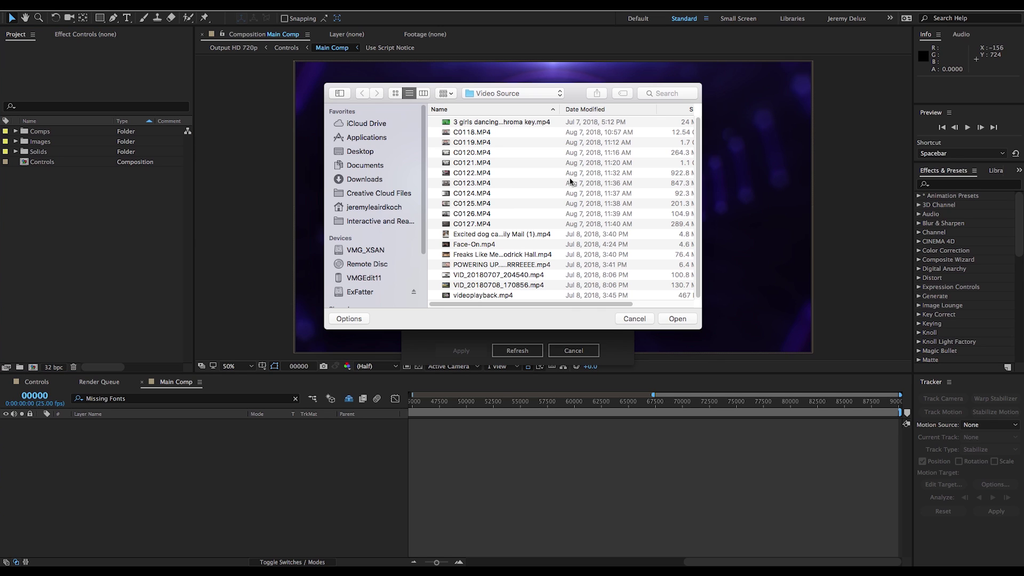
Step: Enter the track title and the artist's name in the Auto-Setup fields
left_click(504, 93)
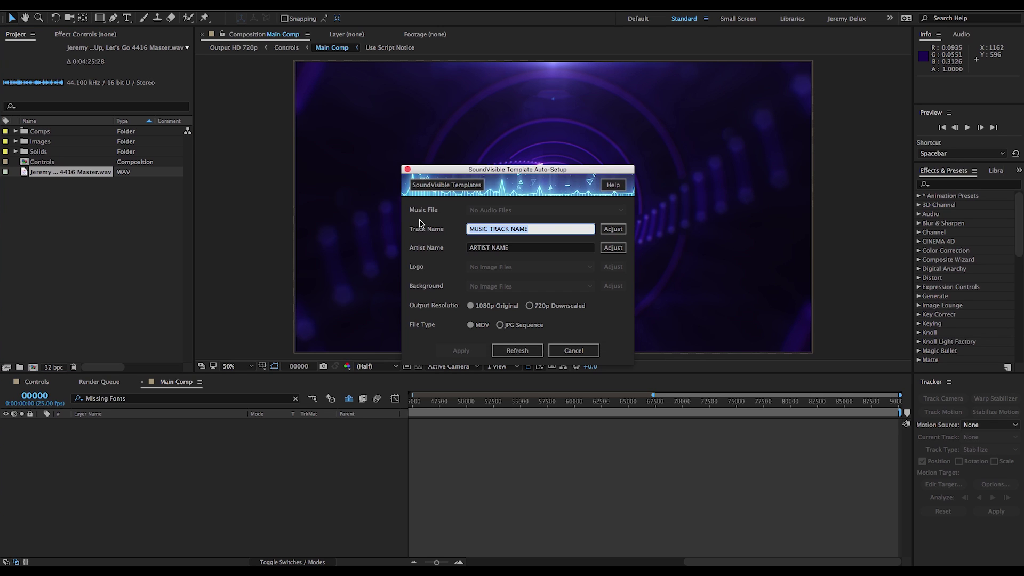
type("Turn Up, Let's Go")
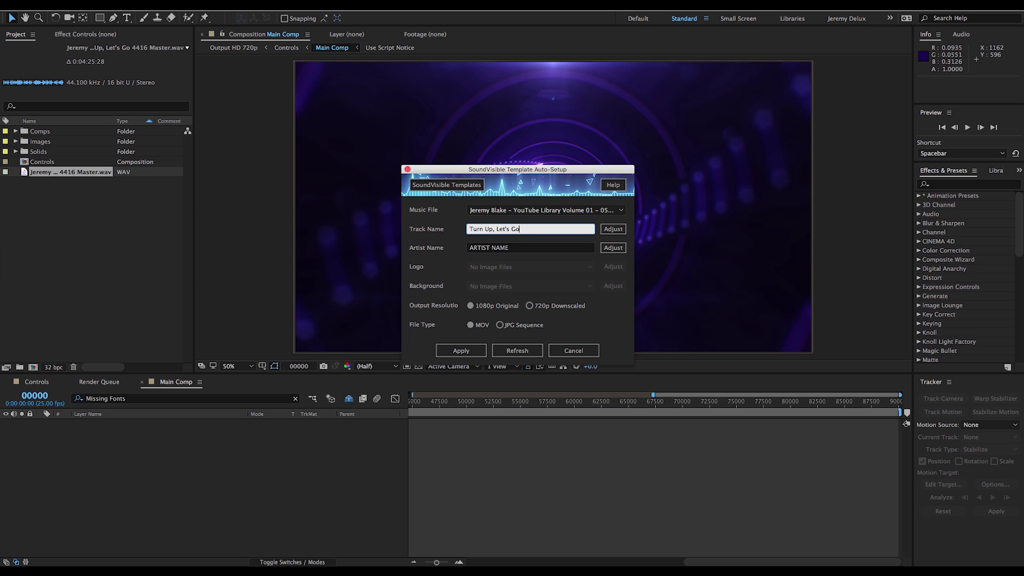
key("super+a")
key("Tab")
type("J")
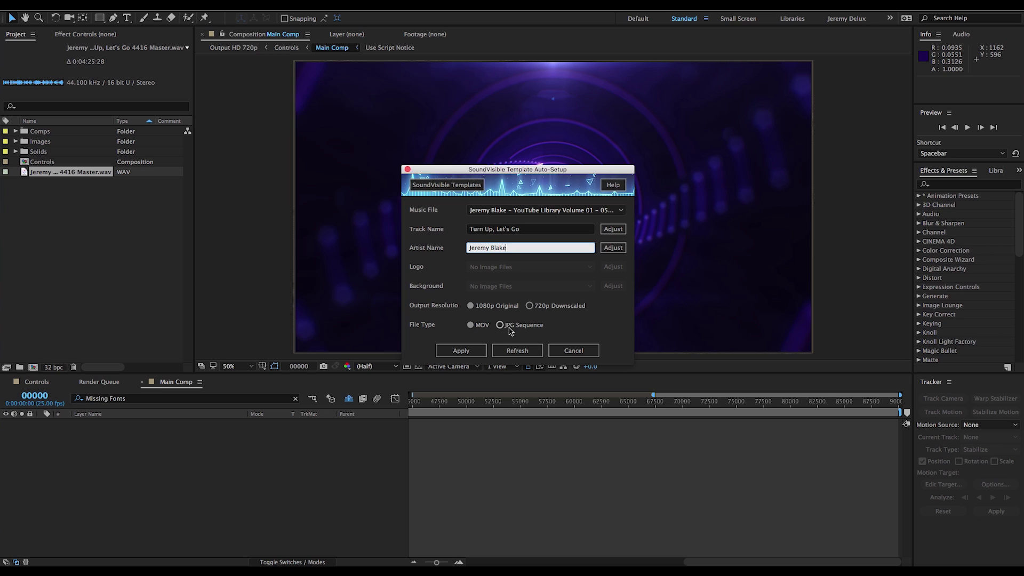
type("eremy Blake")
Step: Import just bolt round.psd from the Images folder into the project
left_click(79, 241)
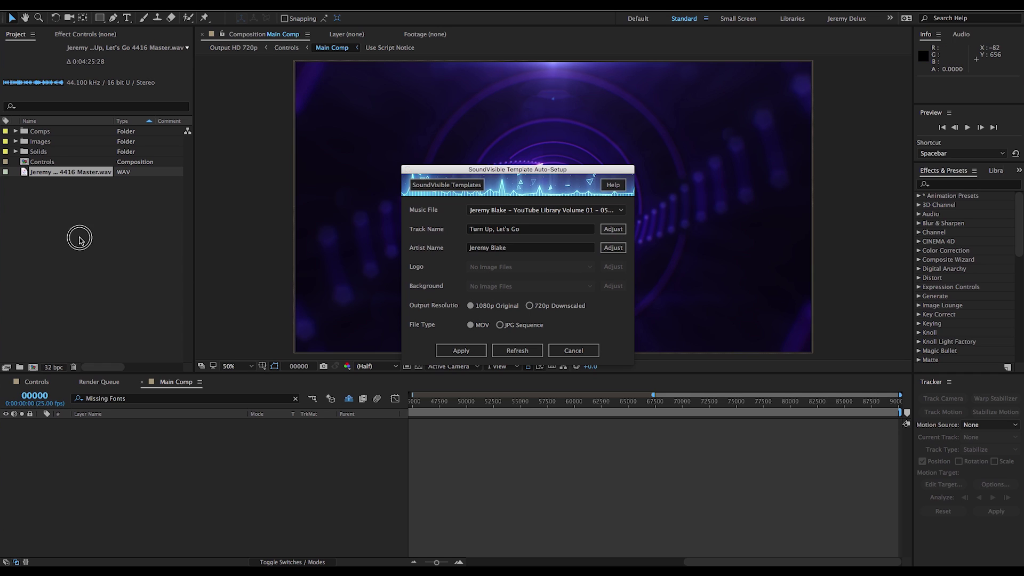
left_click(79, 240)
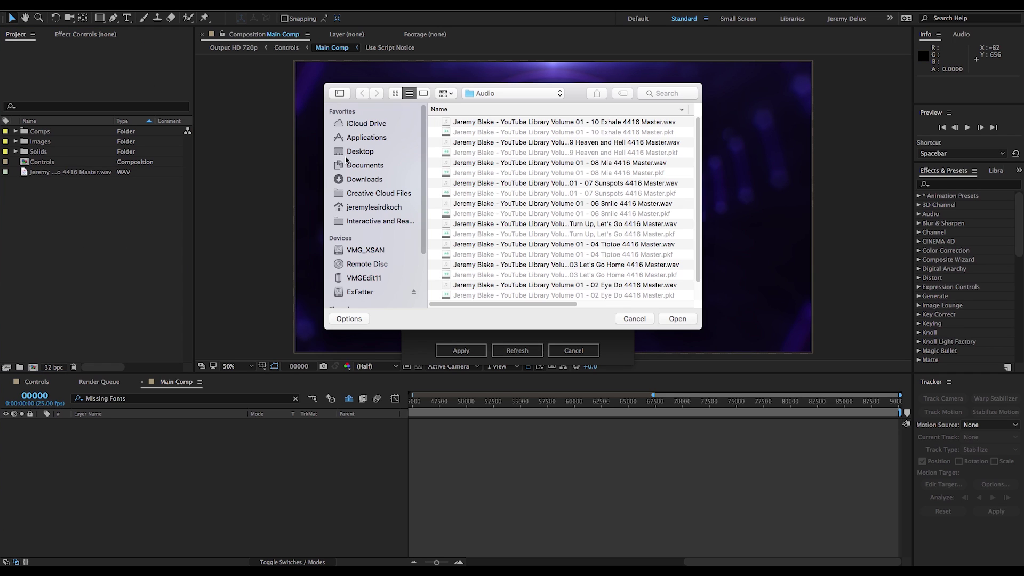
left_click(351, 181)
left_click(492, 175)
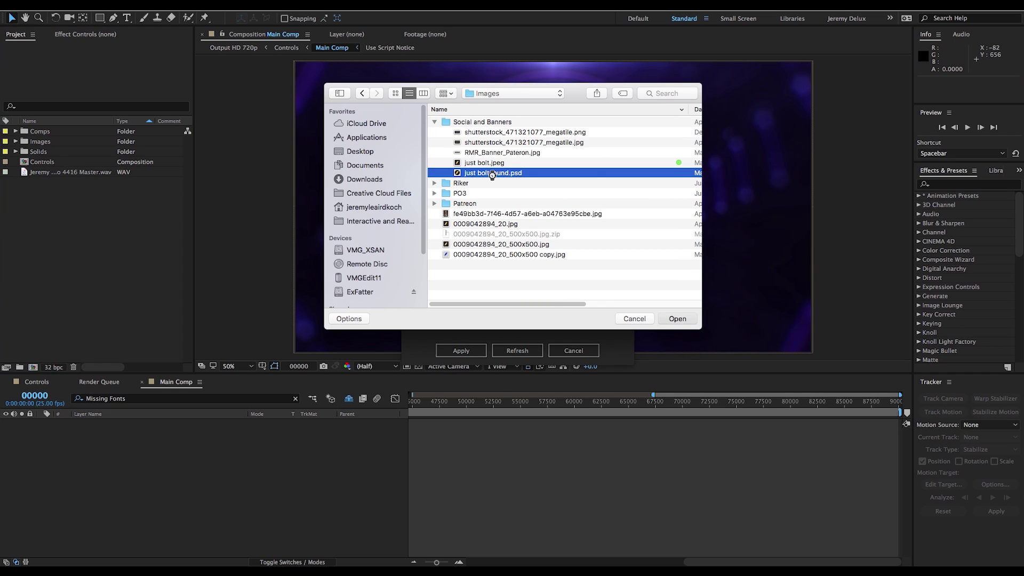
double_click(492, 175)
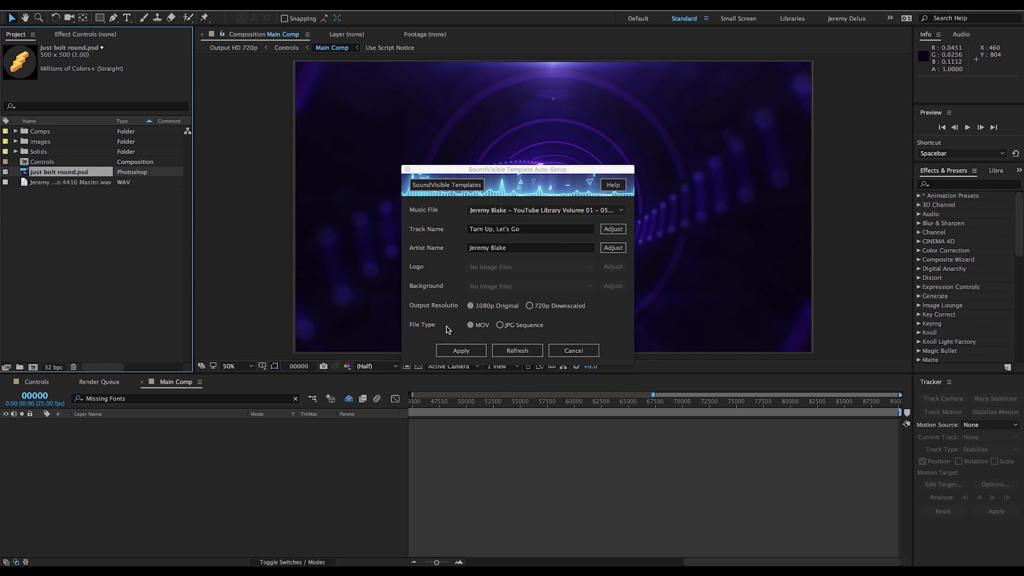
Step: Choose just bolt round.psd as the Logo, run Auto-Setup, and confirm the finished alert
left_click(432, 269)
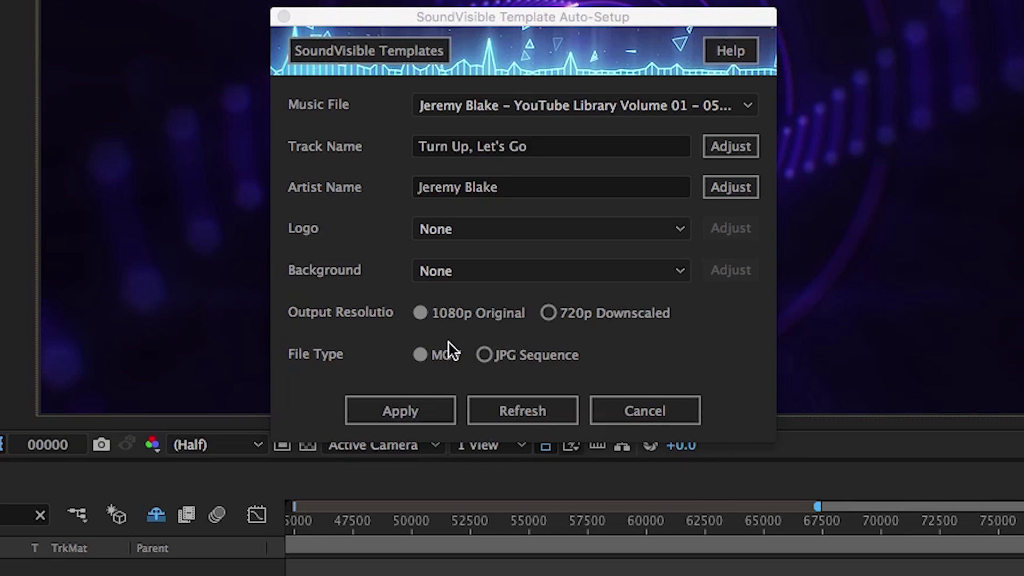
left_click(520, 350)
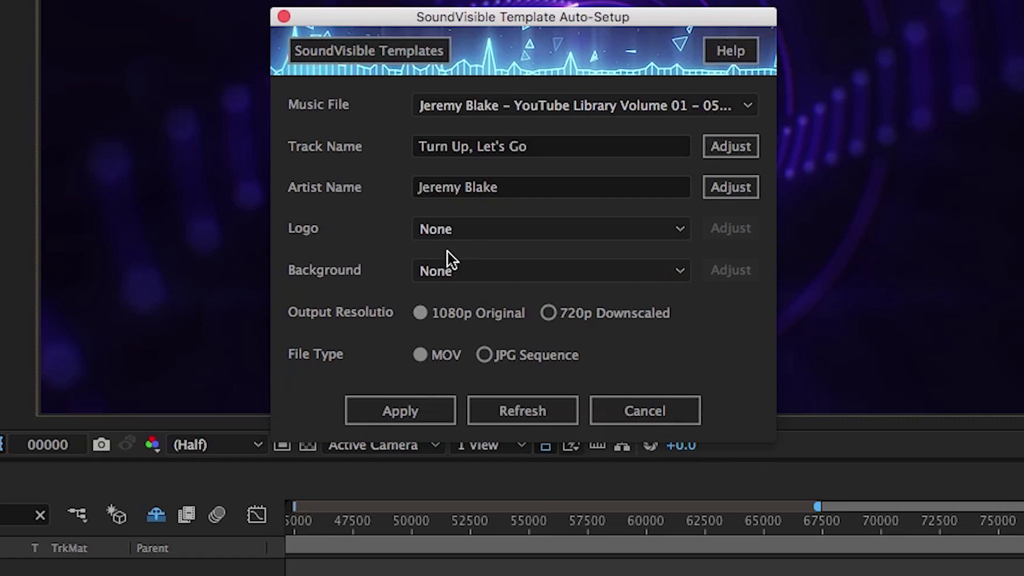
left_click(490, 268)
left_click(482, 271)
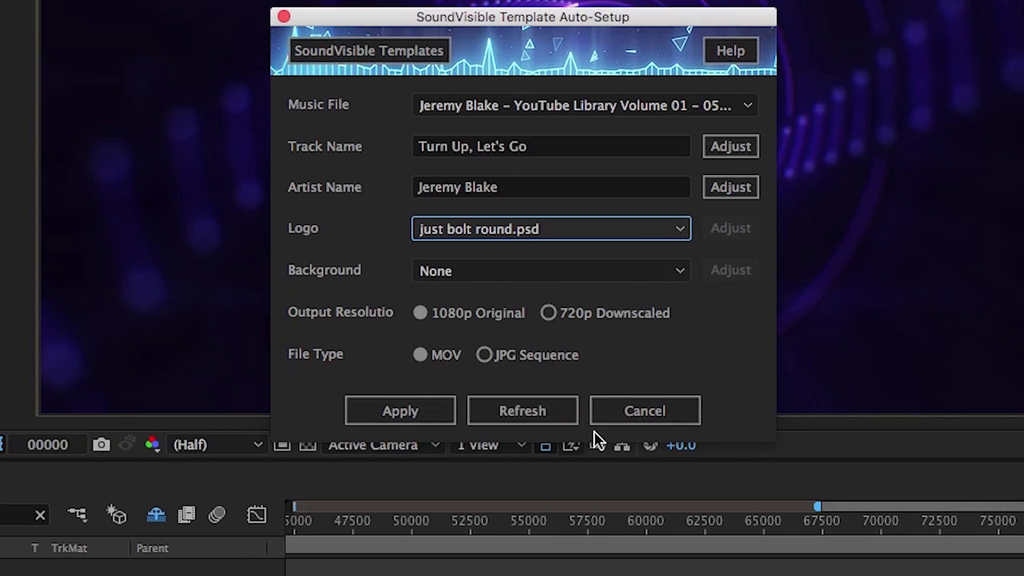
left_click(405, 413)
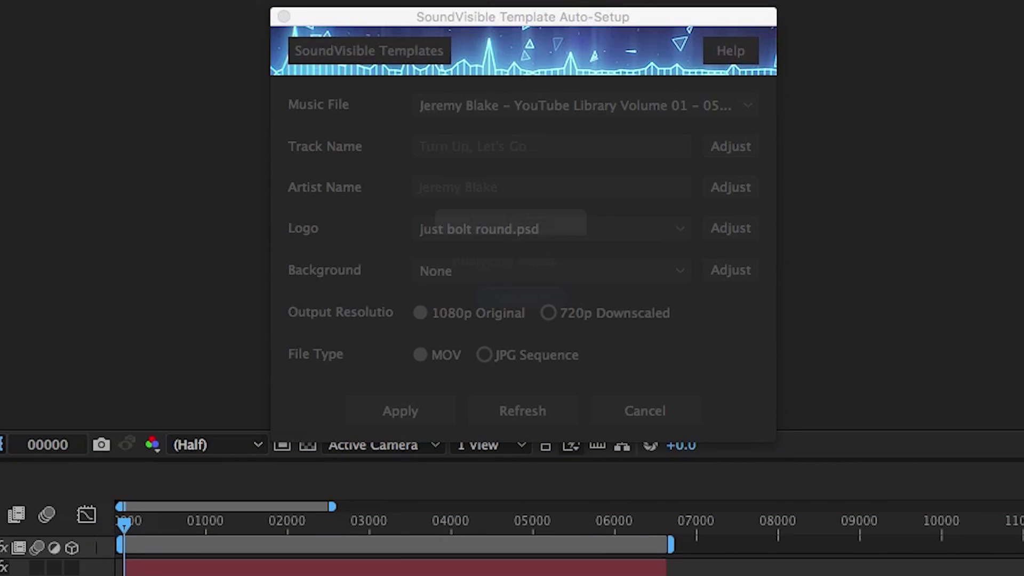
left_click(816, 424)
left_click(625, 408)
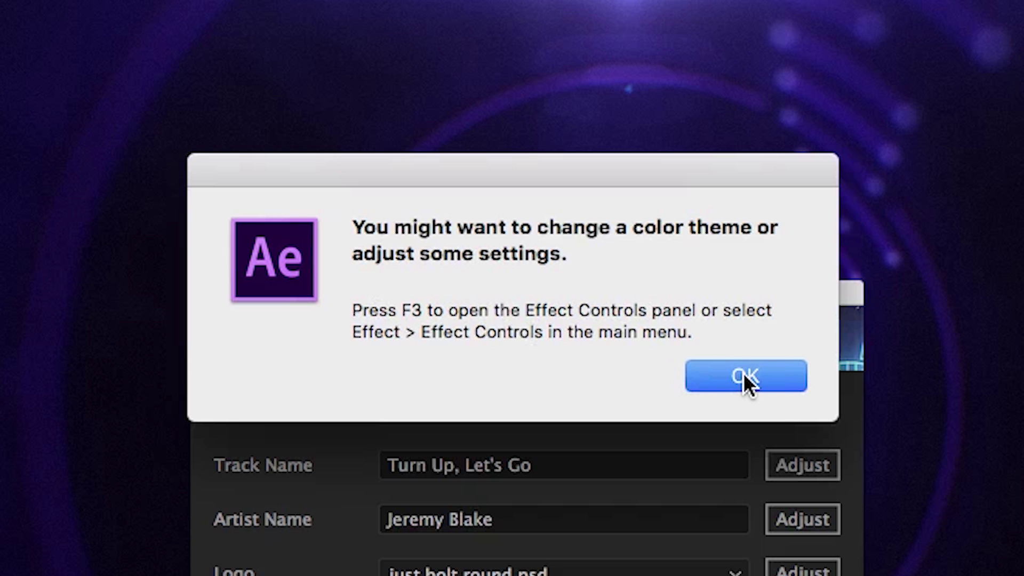
left_click(746, 375)
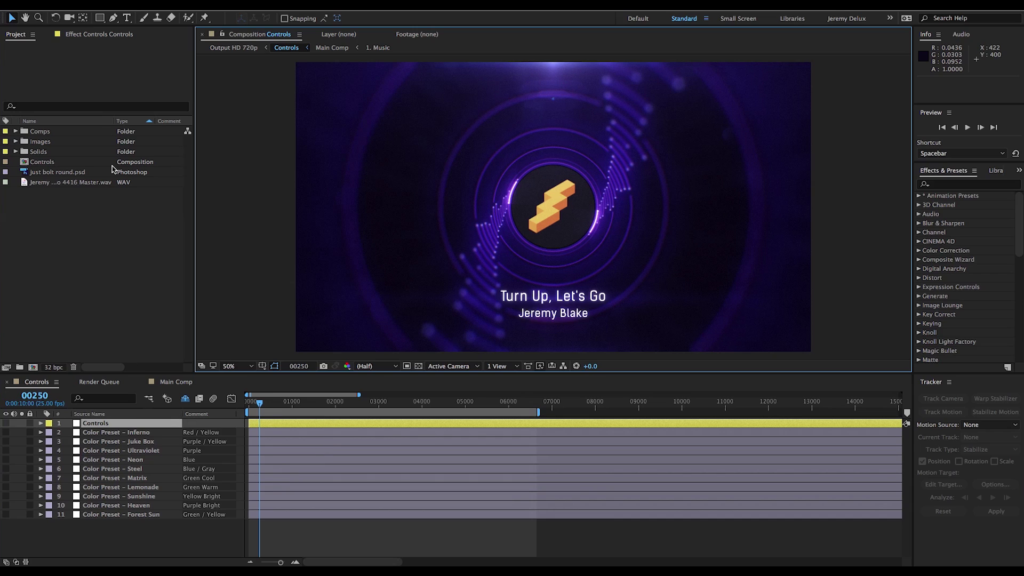
Step: Try the Inferno, Neon and Forest Sun colour presets, ending on 5. Color Preset - Neon
left_click(116, 35)
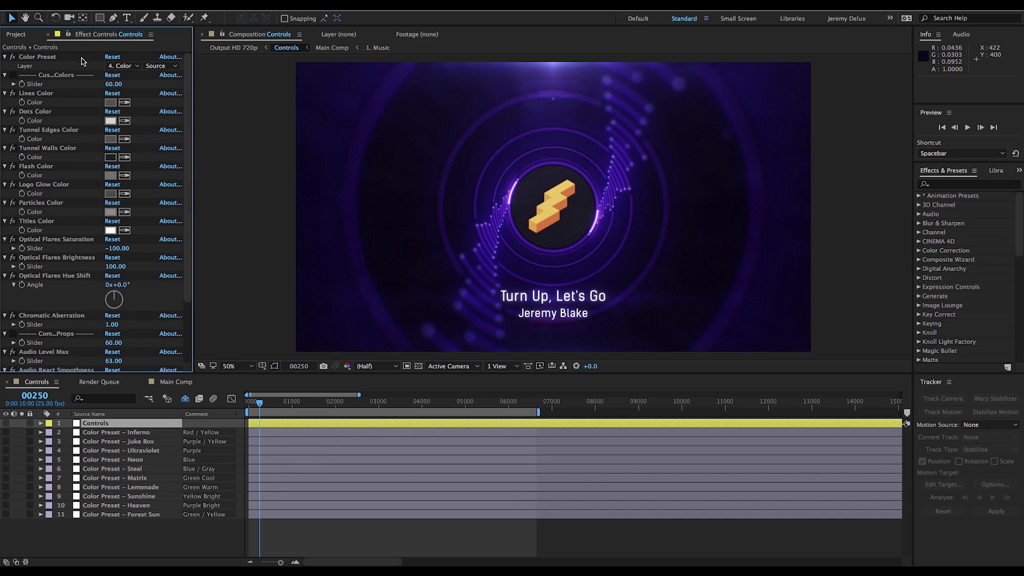
left_click(127, 66)
left_click(143, 104)
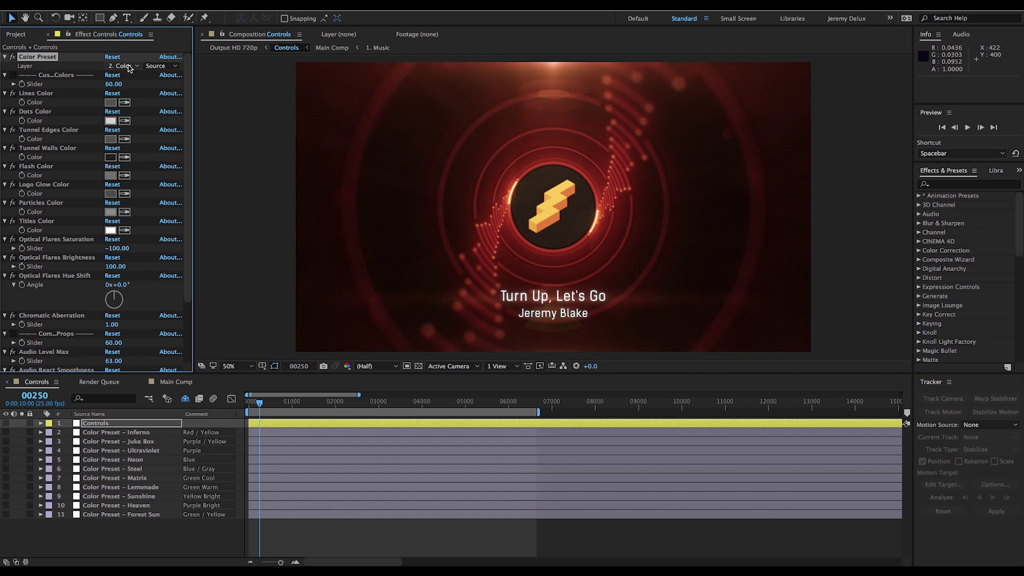
left_click(129, 66)
left_click(136, 134)
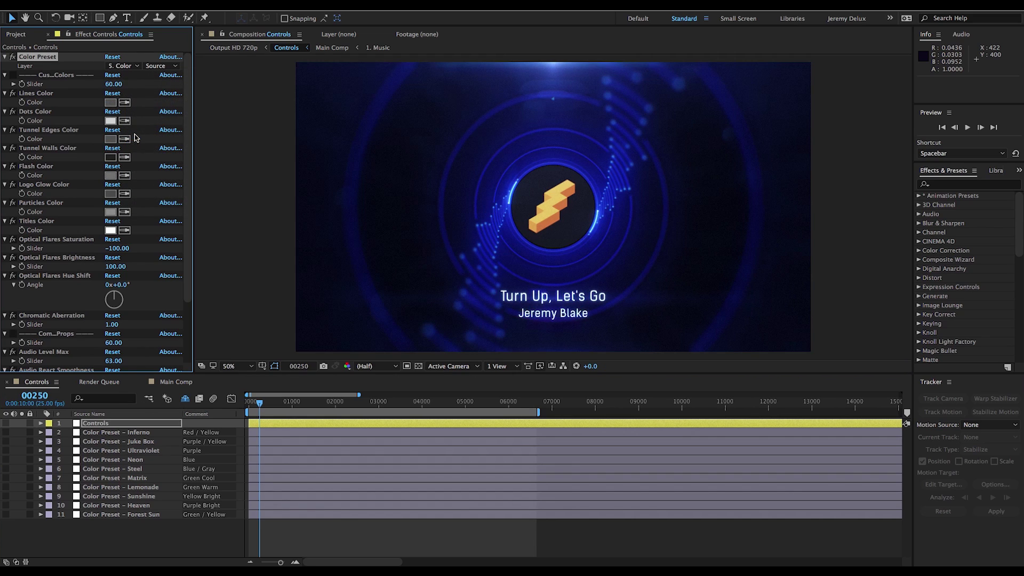
left_click(128, 66)
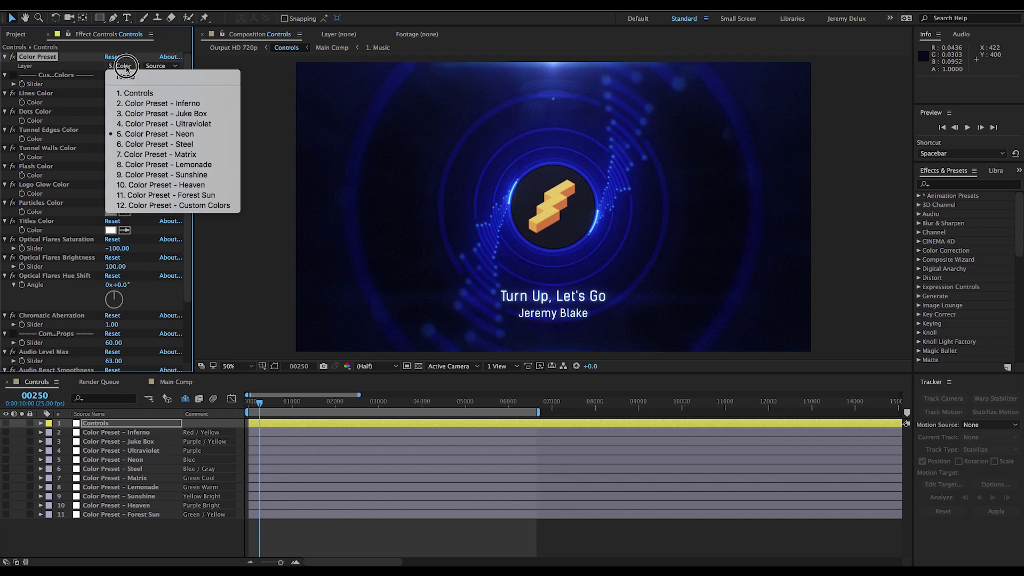
left_click(164, 197)
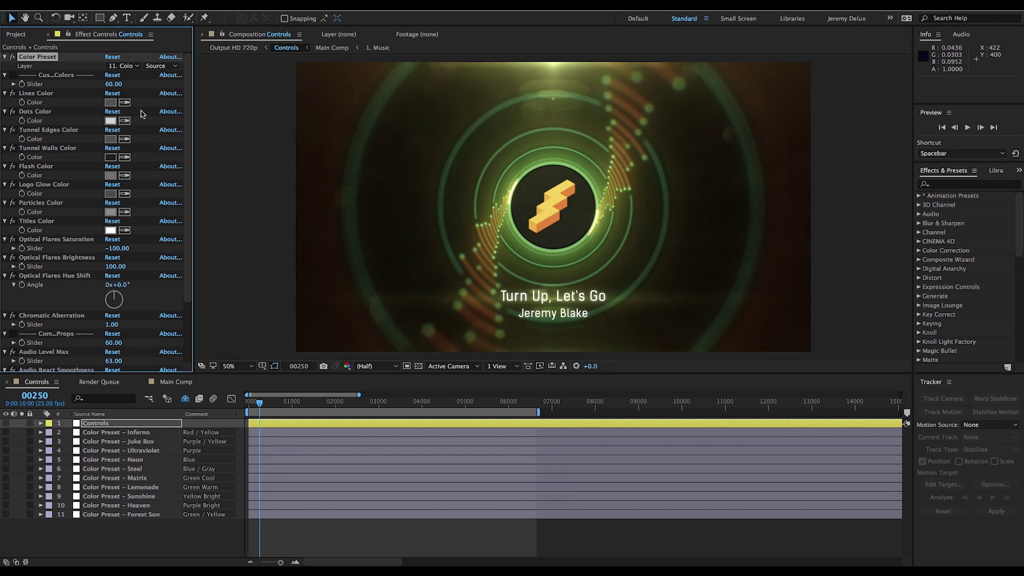
left_click(126, 66)
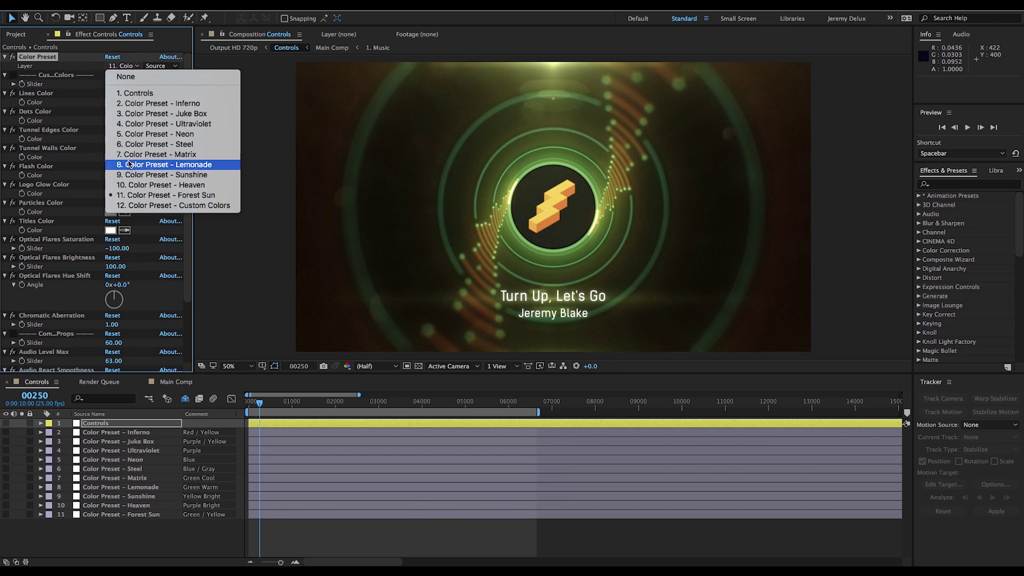
left_click(149, 134)
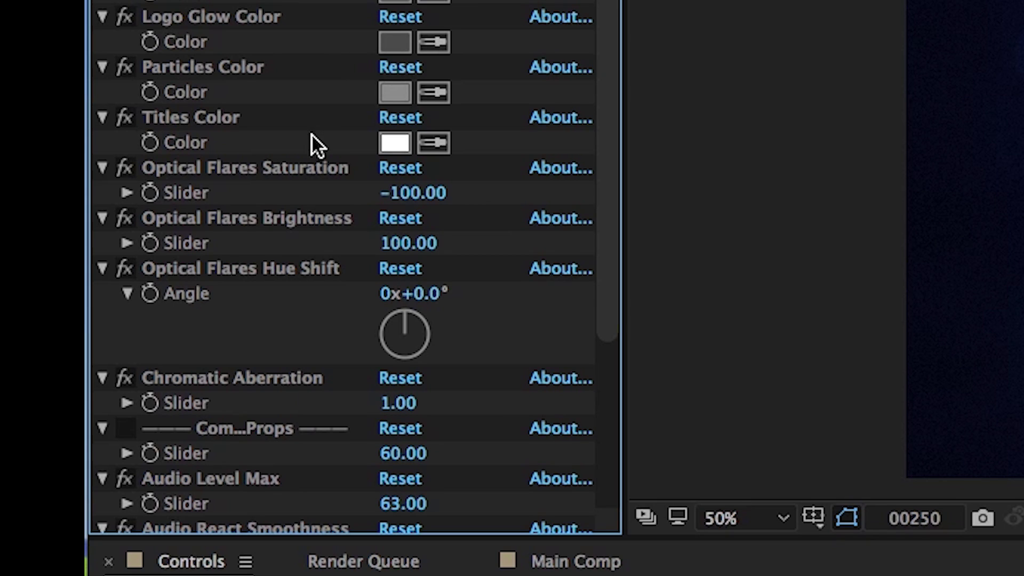
Step: Set Audio Level Max to 35.00 and preview two later moments of the song
scroll(269, 165, "down", 3)
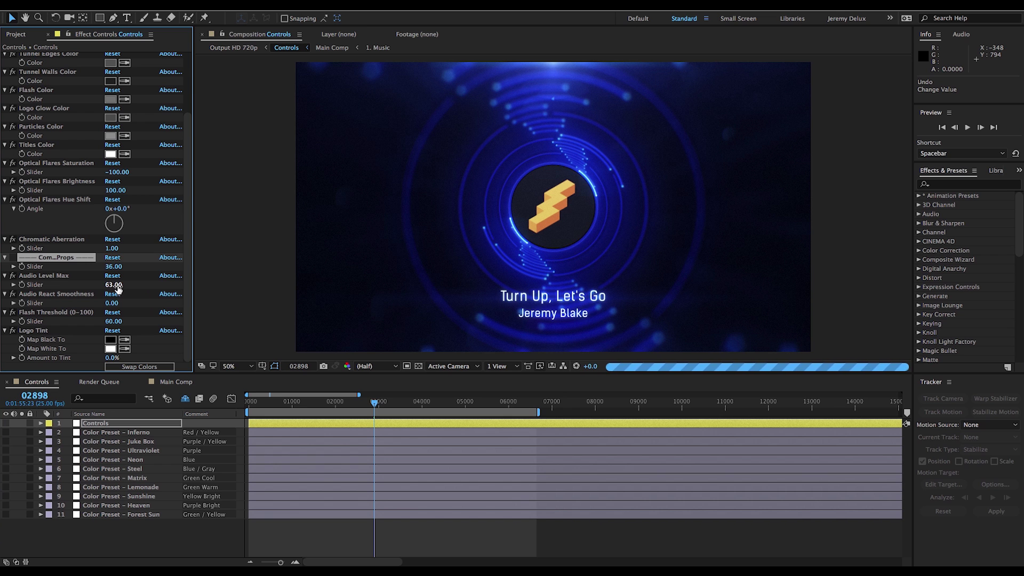
left_click_drag(115, 286, 96, 288)
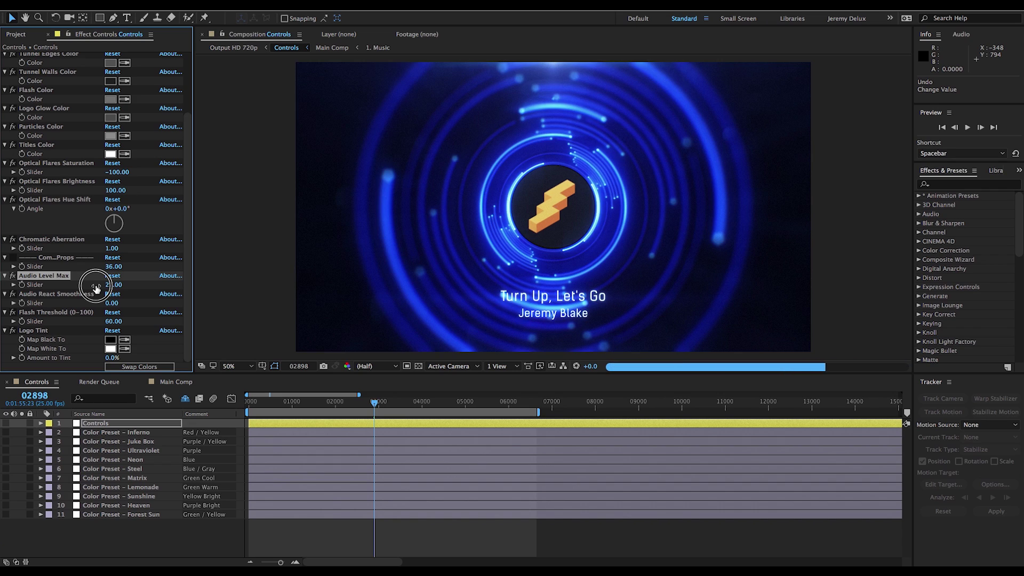
left_click_drag(96, 288, 100, 288)
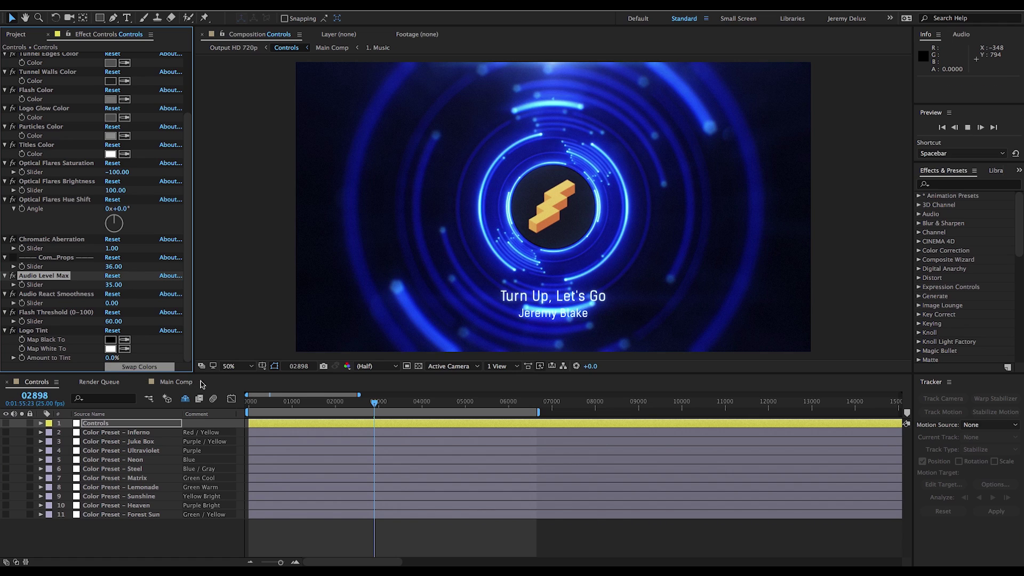
left_click(445, 407)
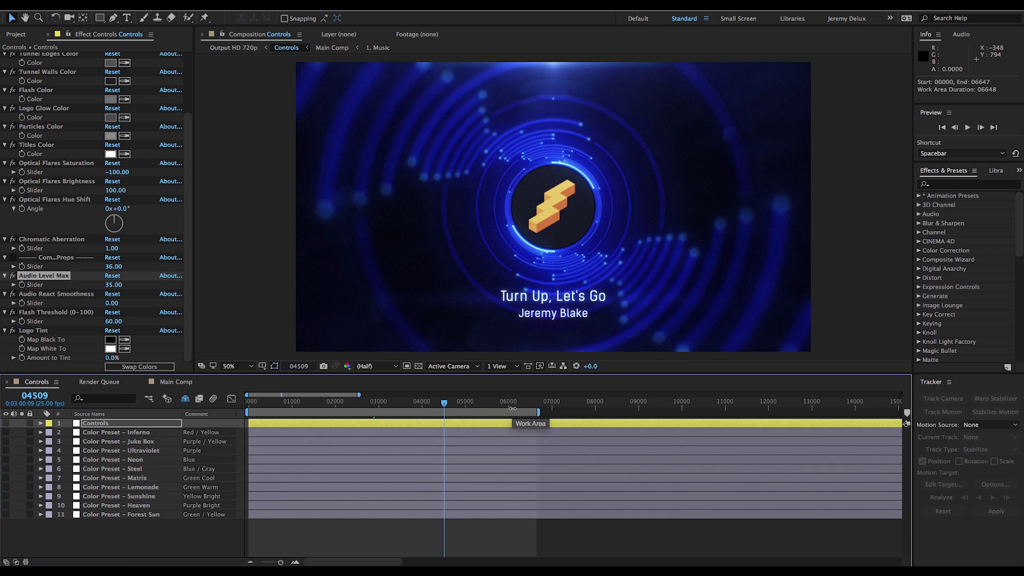
left_click(513, 408)
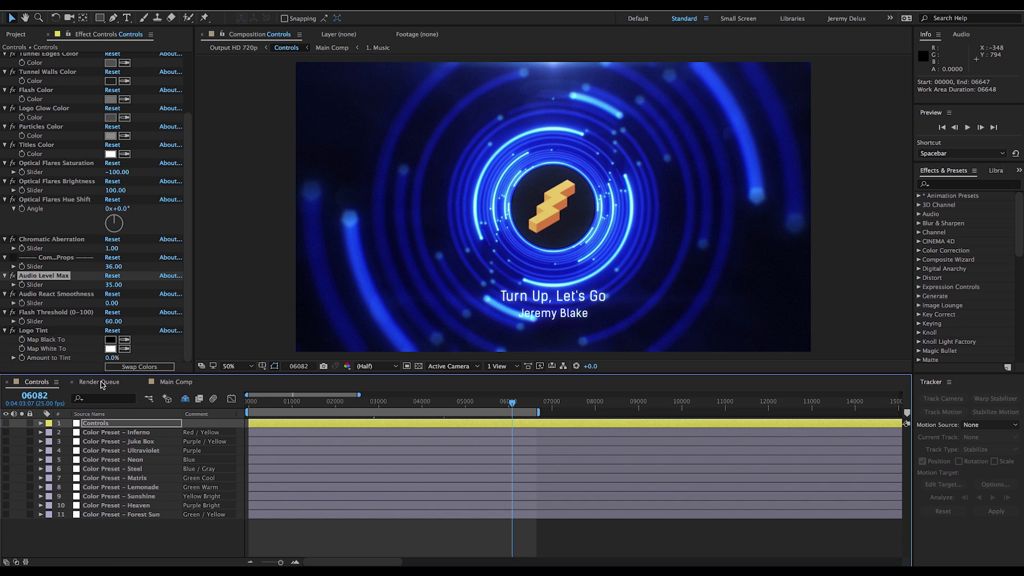
Step: Render the queued Output HD 1080p visualizer to a MOV file from the Render Queue
left_click(103, 383)
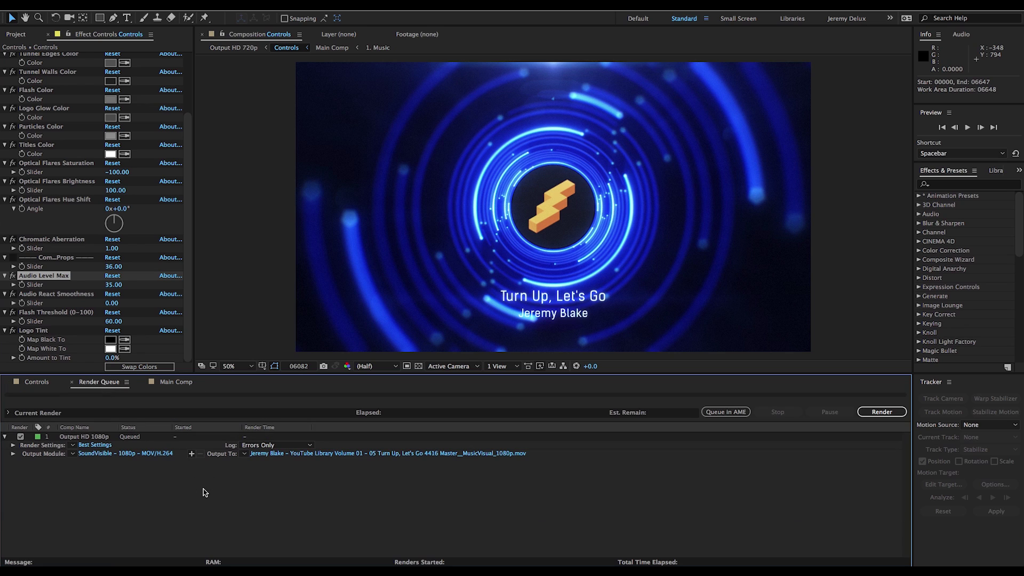
left_click(876, 417)
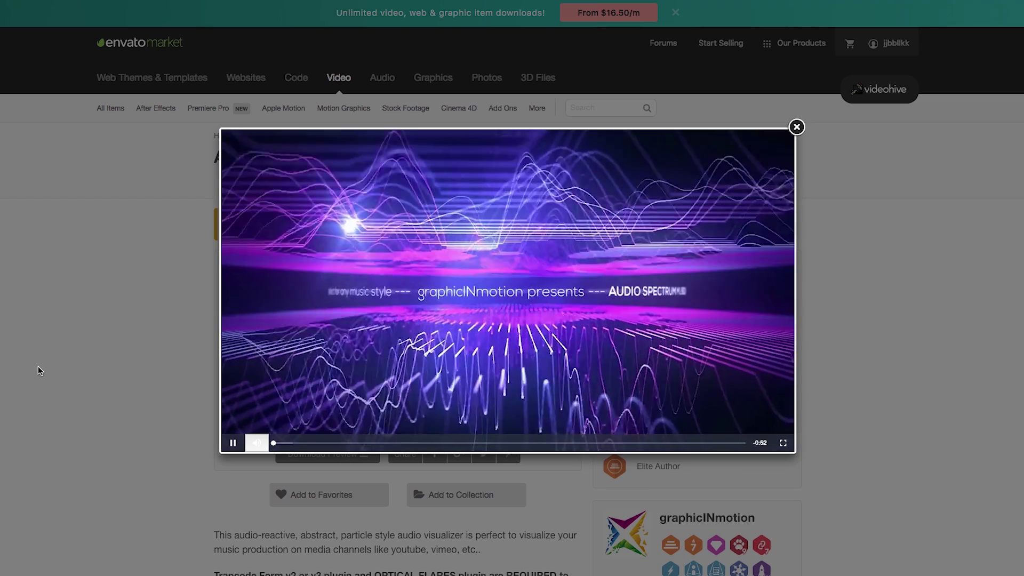
Step: Play the Audio Spectrum Music Visualizer preview video on the Envato item page
left_click(397, 347)
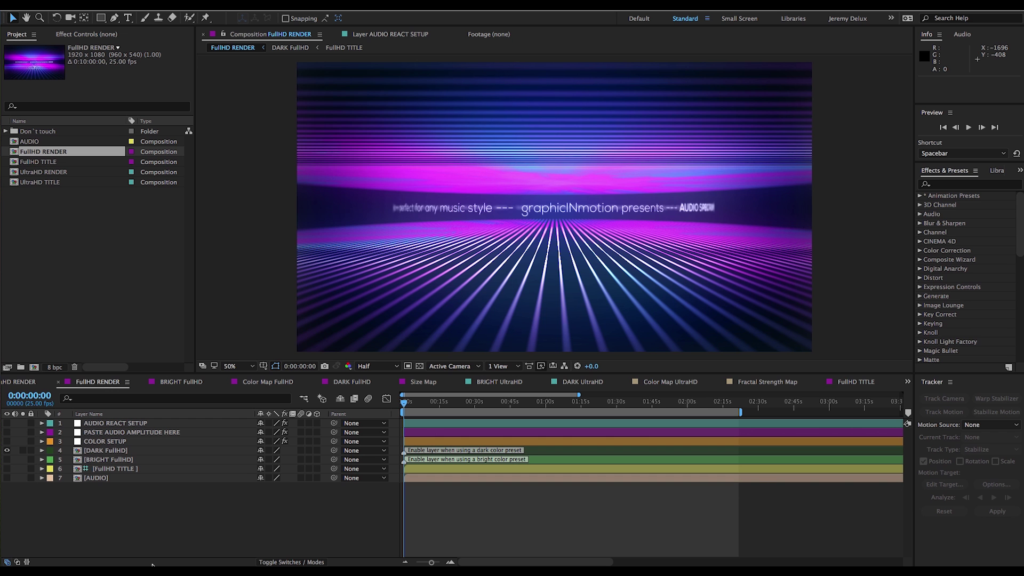
Step: Import the Sunspots wav and drop it into the AUDIO composition's timeline
left_click(161, 545)
left_click(91, 294)
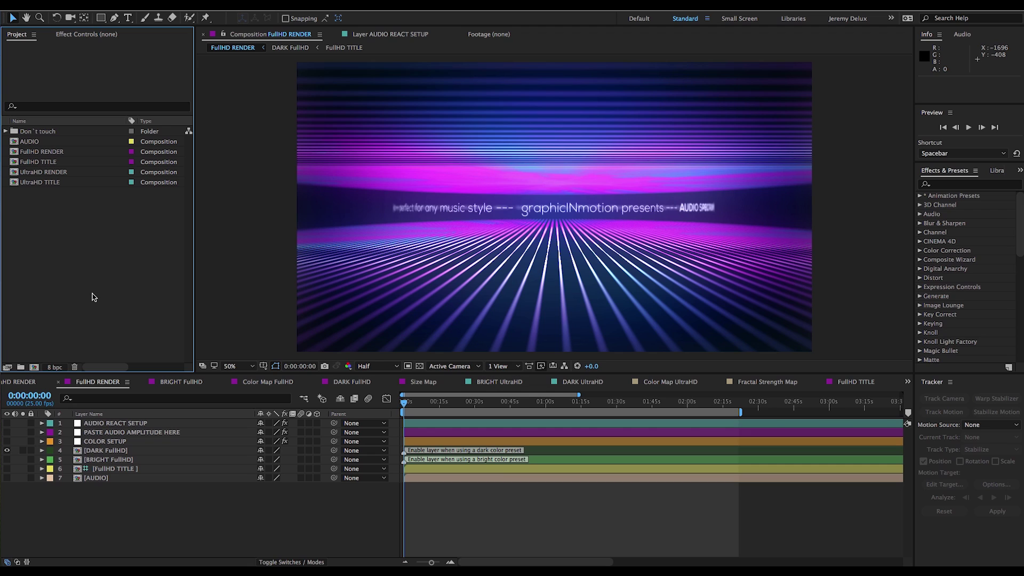
double_click(68, 253)
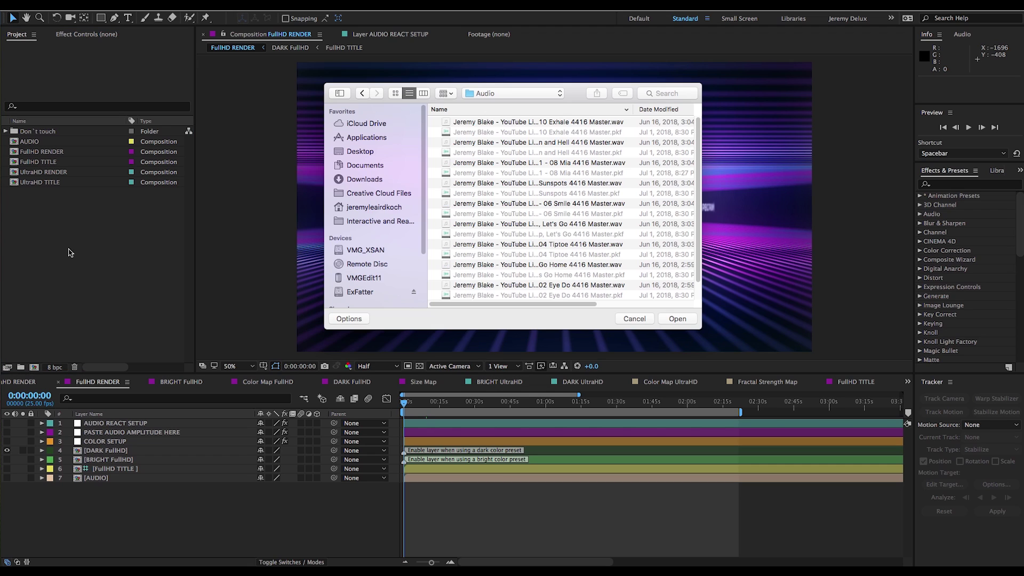
double_click(526, 184)
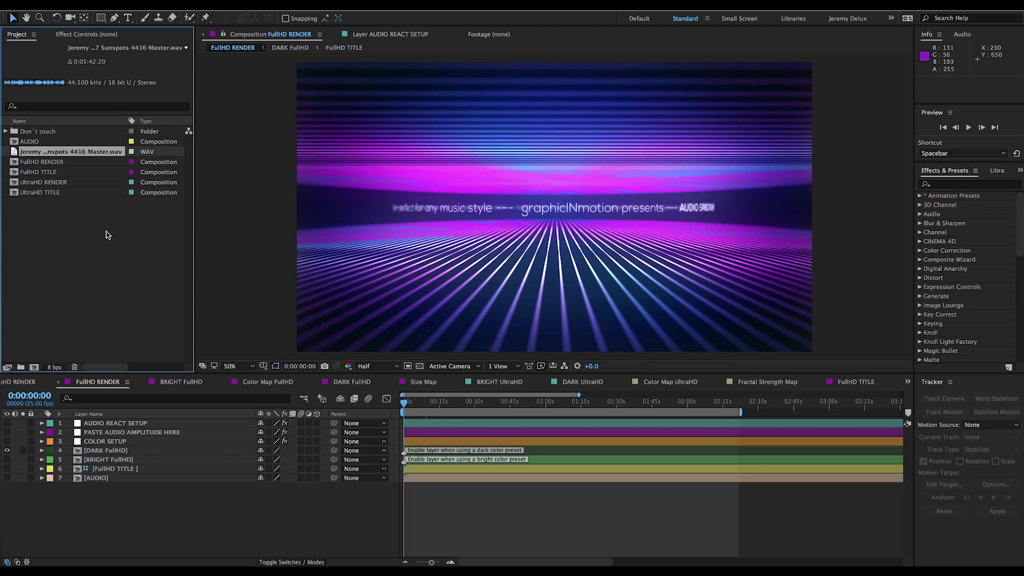
double_click(30, 143)
left_click_drag(64, 152, 123, 473)
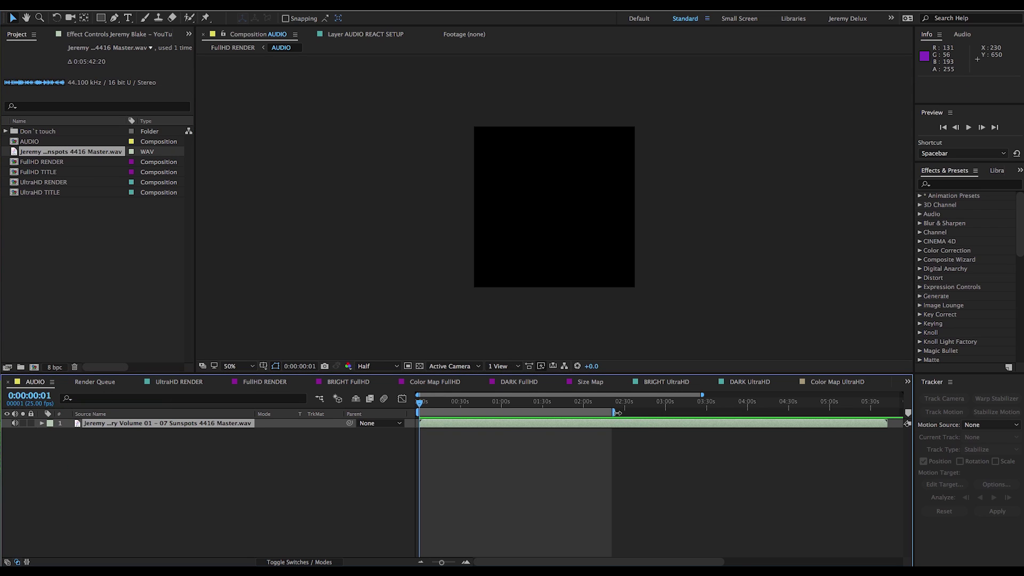
Step: Extend the AUDIO work area to the song's end at 0:05:42:15, then return to FullHD RENDER
left_click_drag(616, 412, 888, 408)
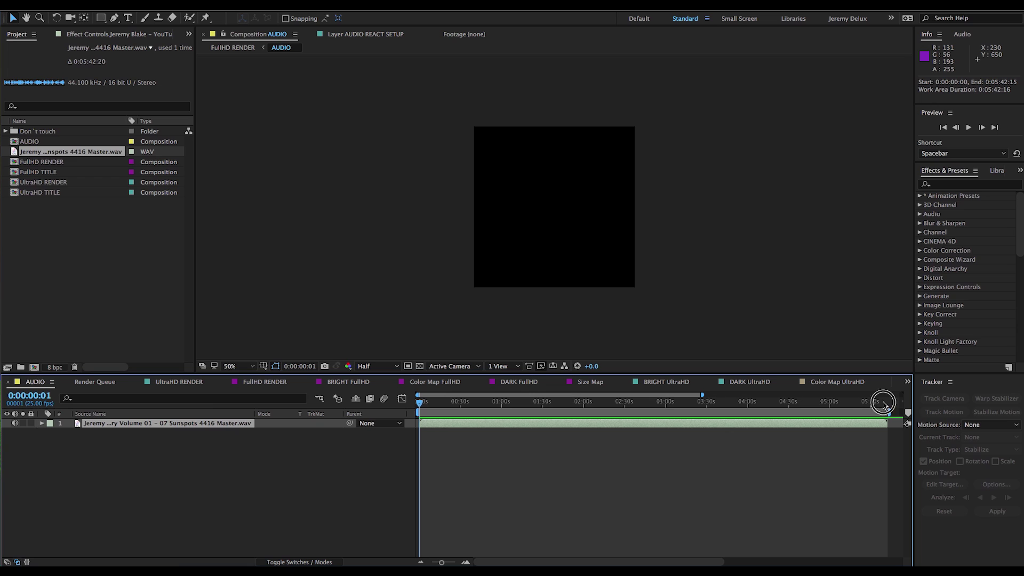
key("End")
left_click(32, 401)
left_click(119, 466)
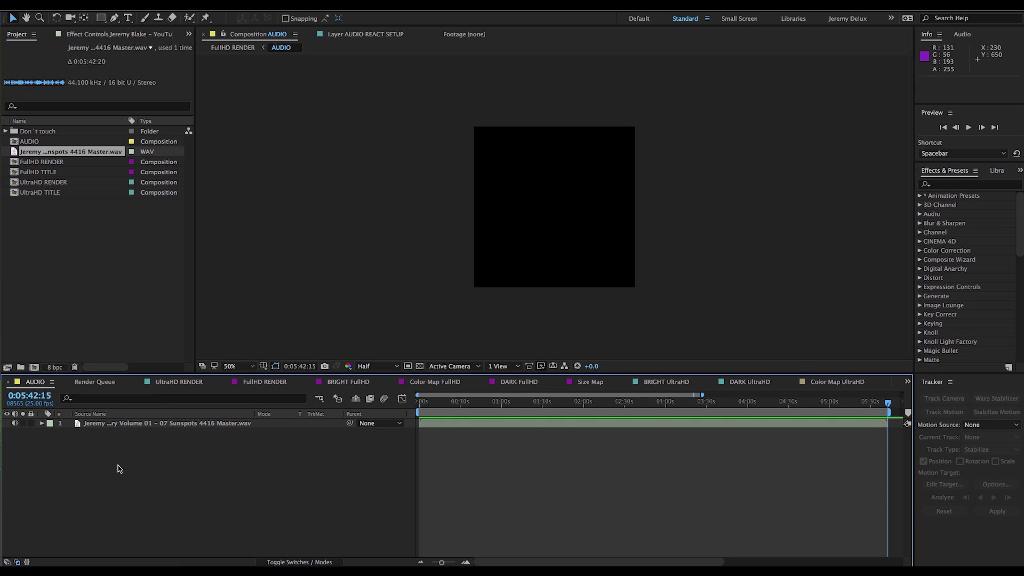
key("ctrl+w")
left_click(108, 383)
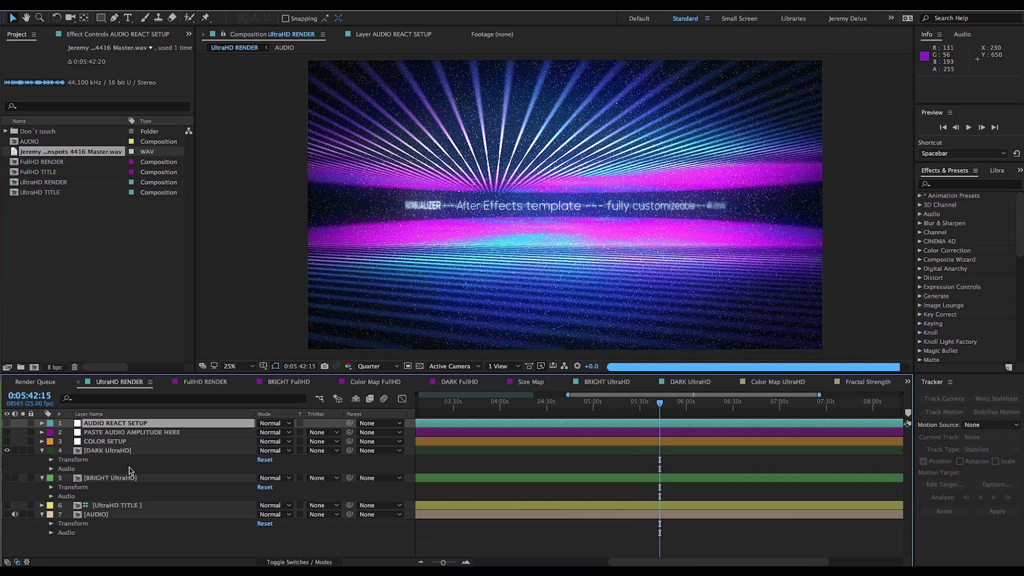
key("shift+period")
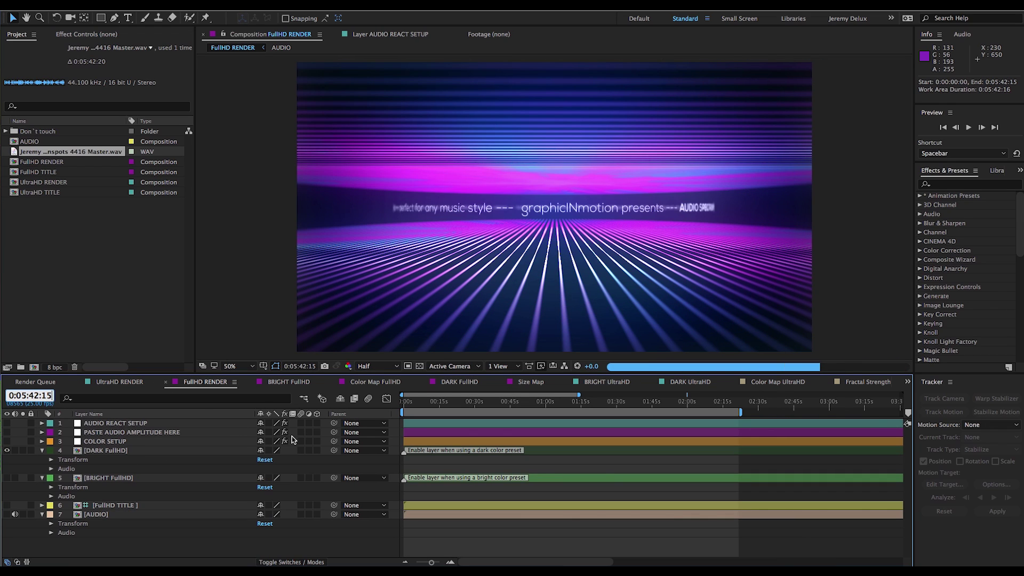
Step: Drag the FullHD RENDER work-area end out to the song's end at 5:42
key("d")
key("semicolon")
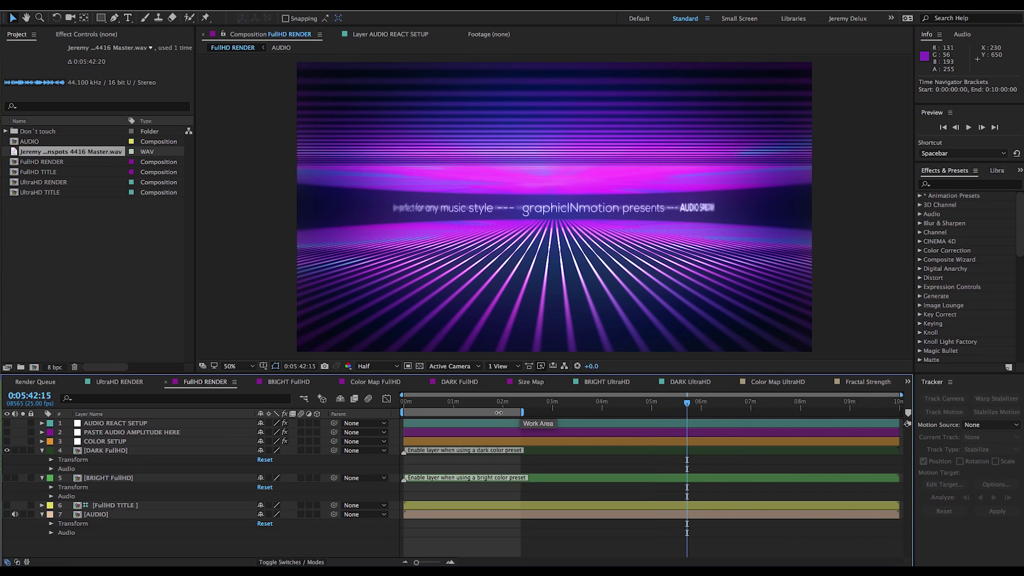
left_click_drag(521, 412, 688, 412)
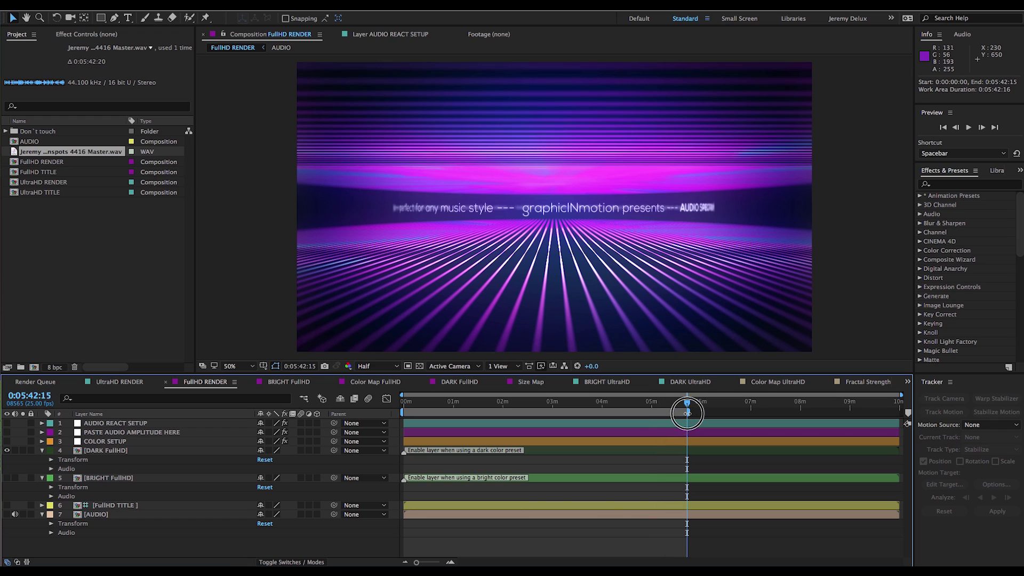
Step: Close all timelines except FullHD RENDER and check the preview at about 2:31 and 1:17
right_click(205, 386)
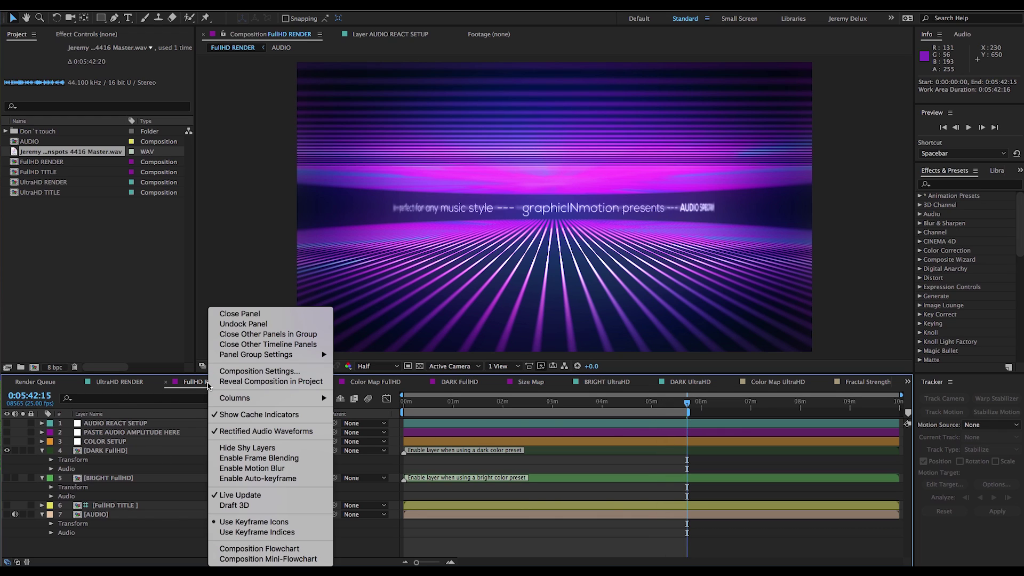
left_click(294, 346)
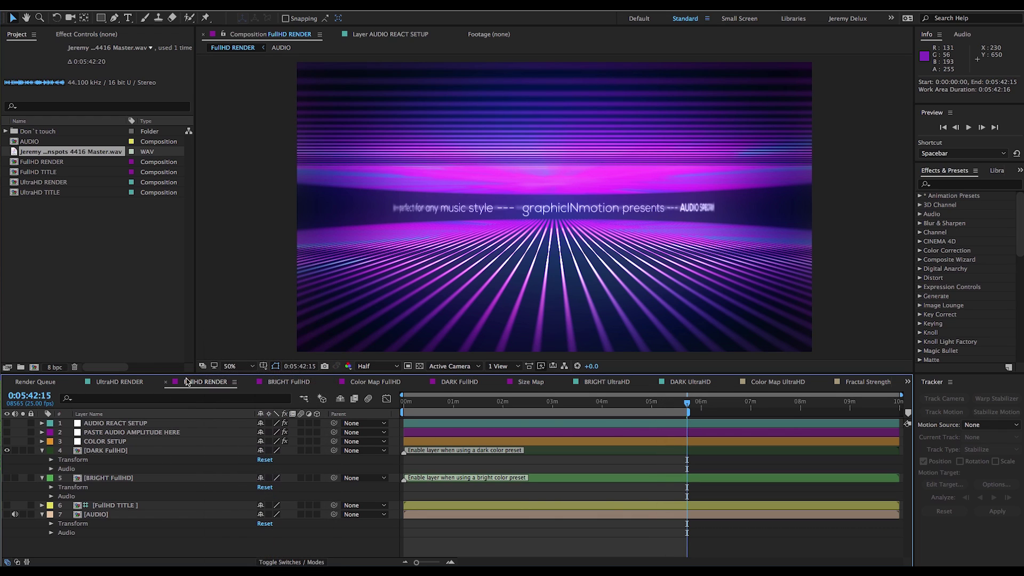
left_click(528, 410)
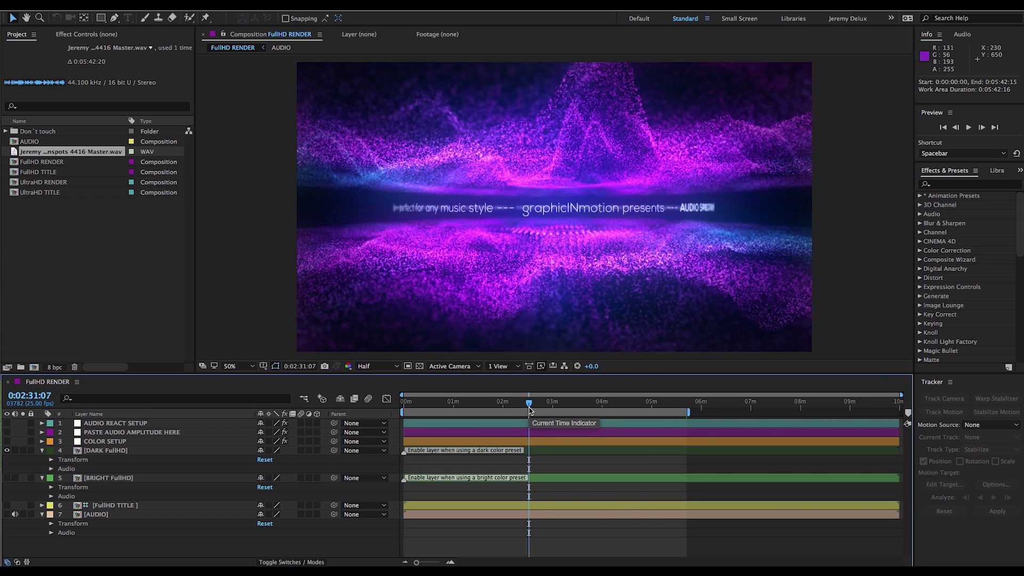
left_click(469, 405)
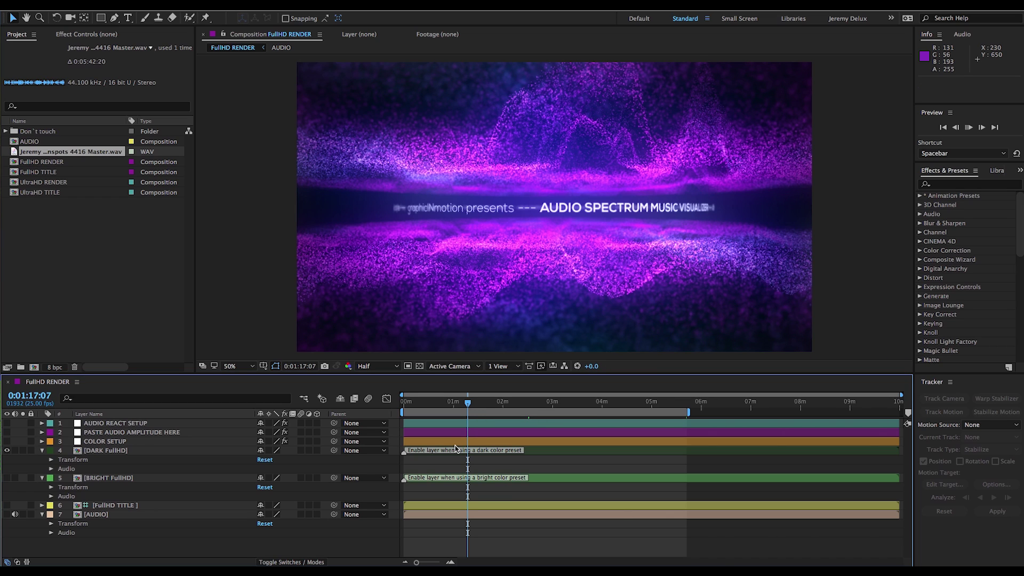
Step: In the FullHD TITLE composition, replace the placeholder title text with the artist and song name
left_click(126, 424)
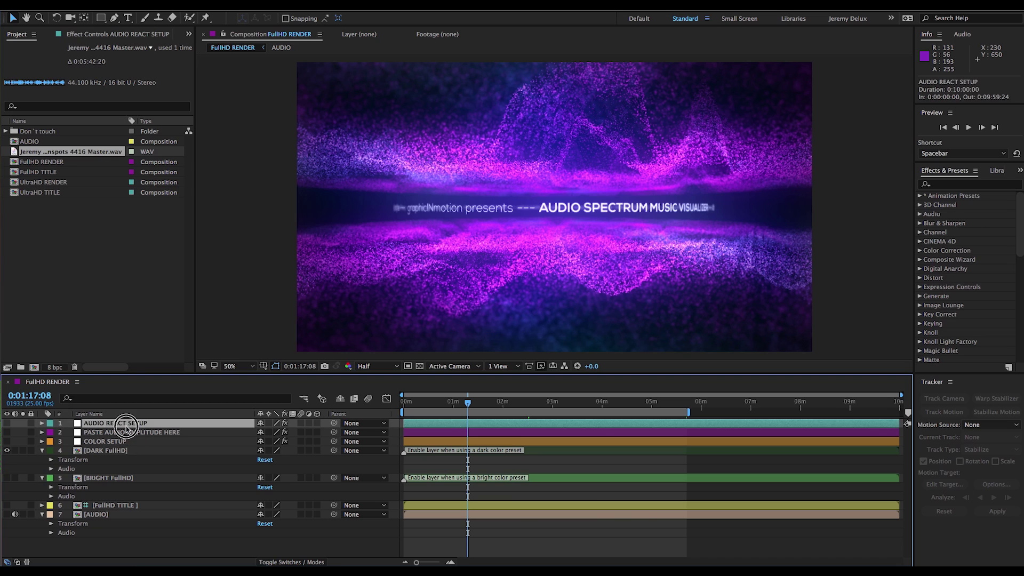
double_click(40, 171)
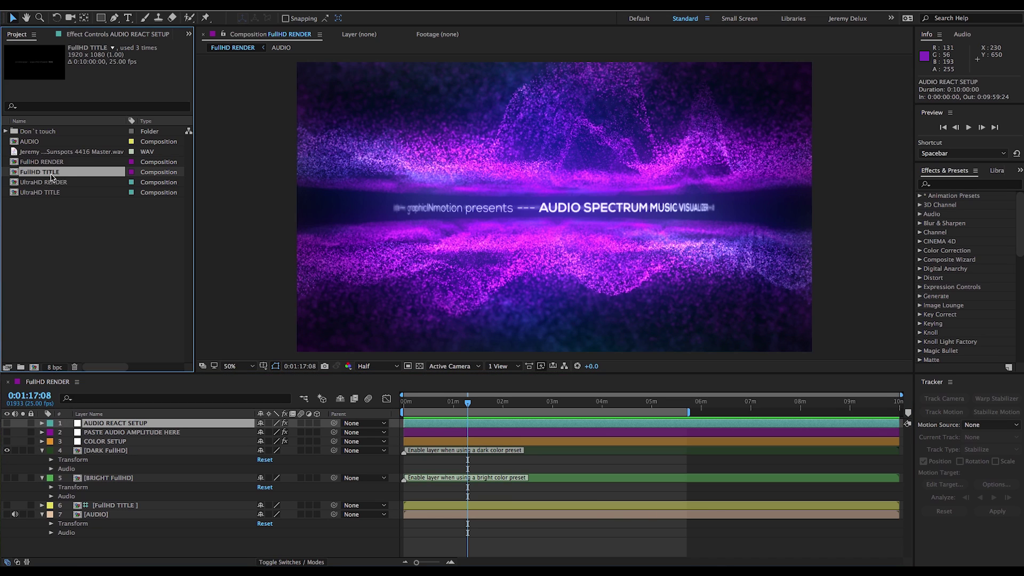
double_click(133, 424)
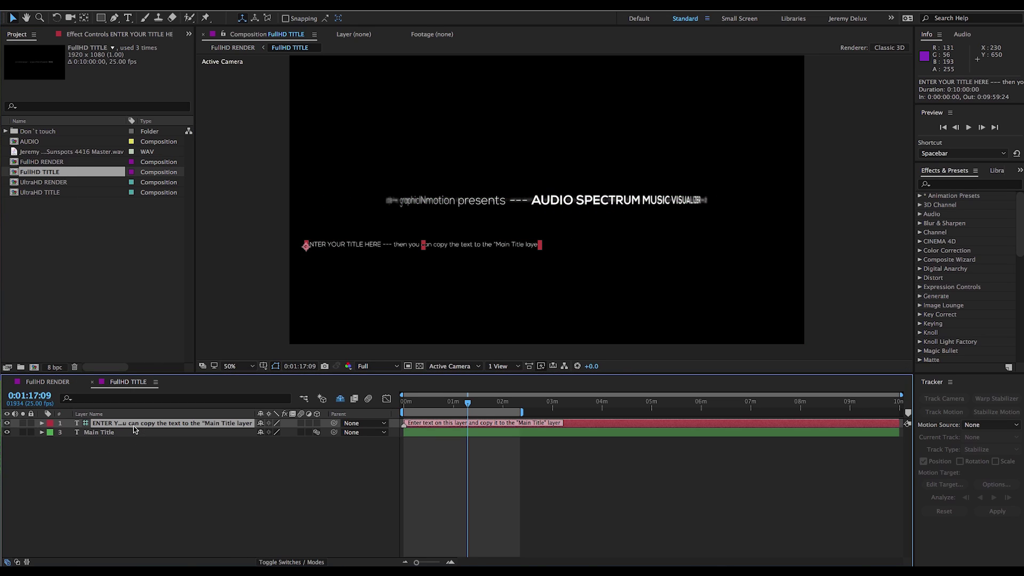
left_click(330, 244)
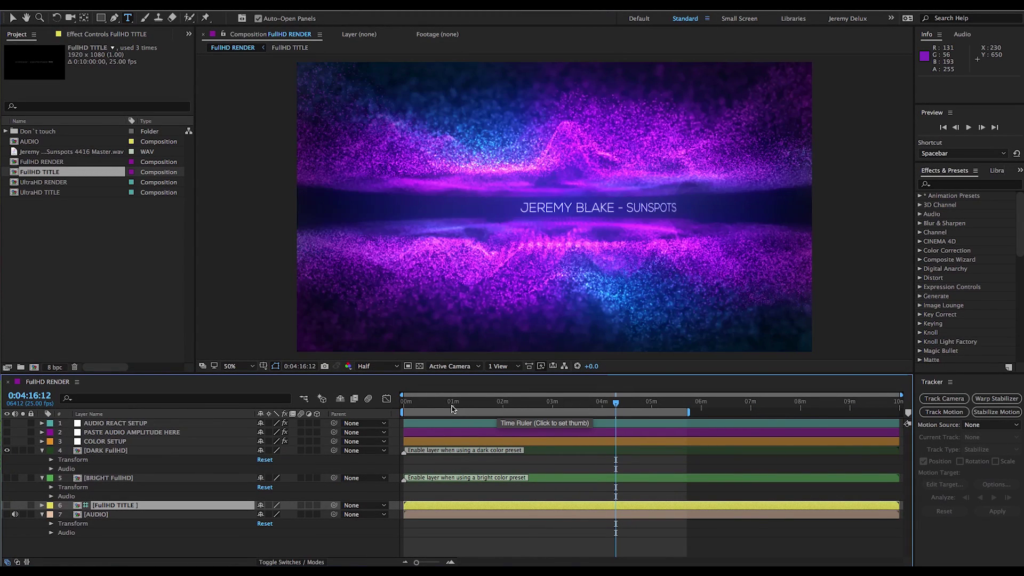
Step: Preview the new title in FullHD RENDER at 0:36, 0:18 and near the start
left_click(435, 404)
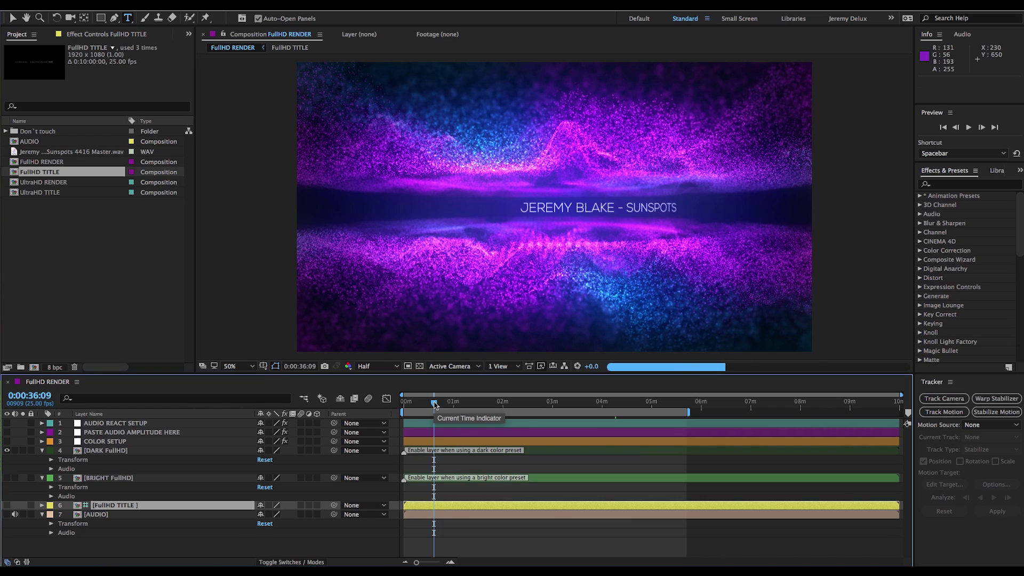
left_click(419, 405)
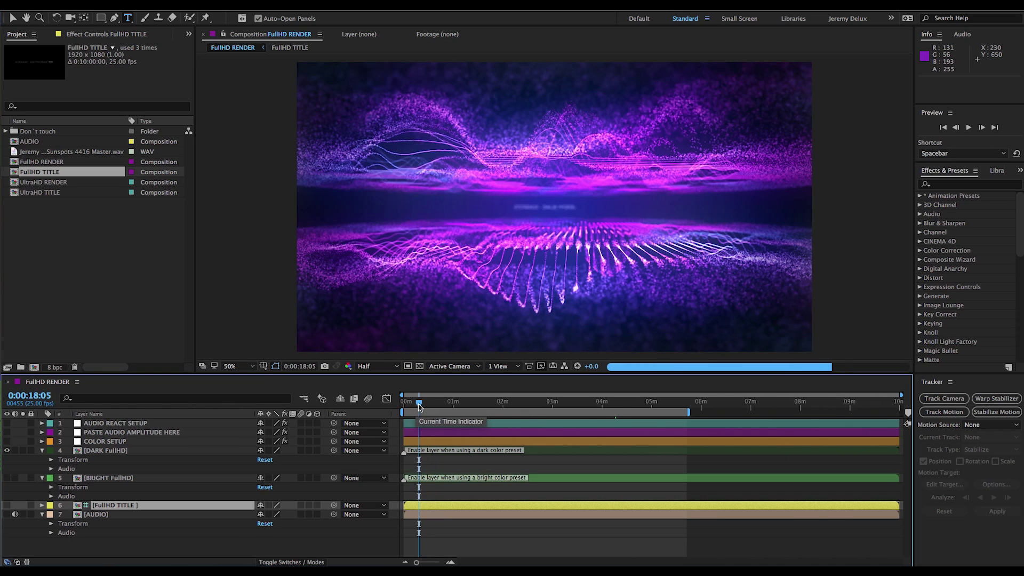
left_click(414, 404)
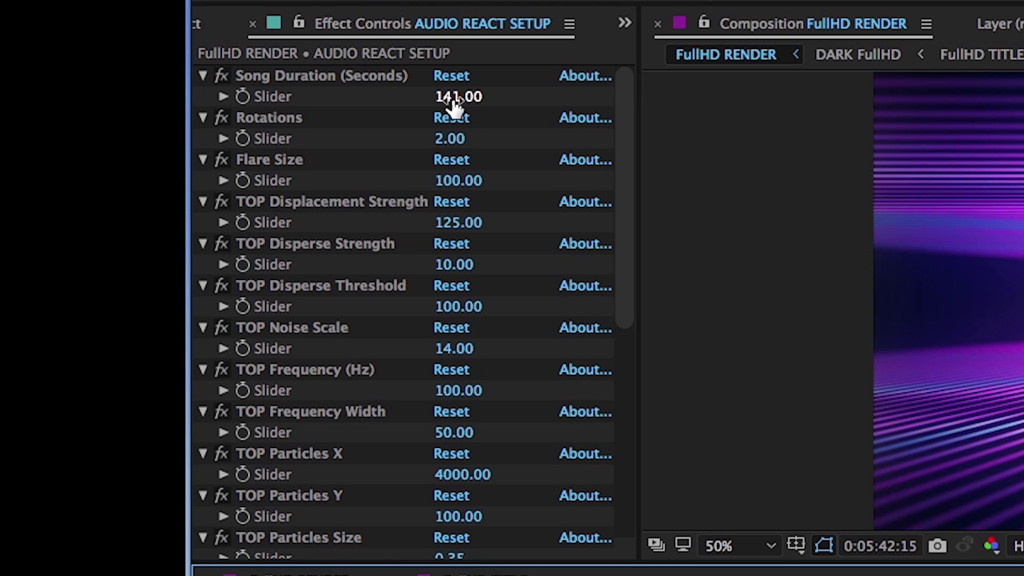
Step: Set AUDIO REACT SETUP's Song Duration to 549 and Rotations to 10, previewing around 2:20
left_click_drag(454, 106, 659, 318)
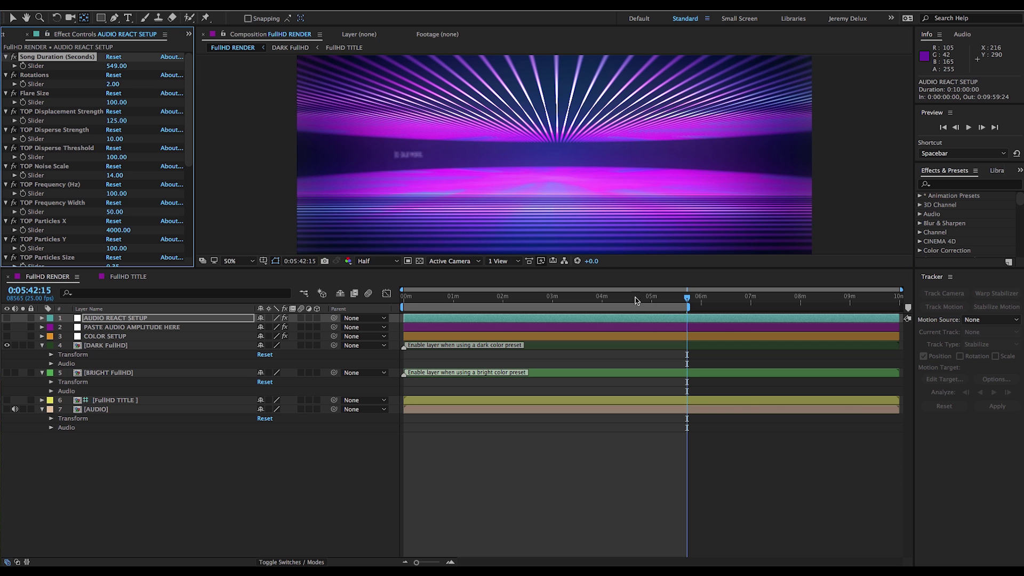
left_click(634, 301)
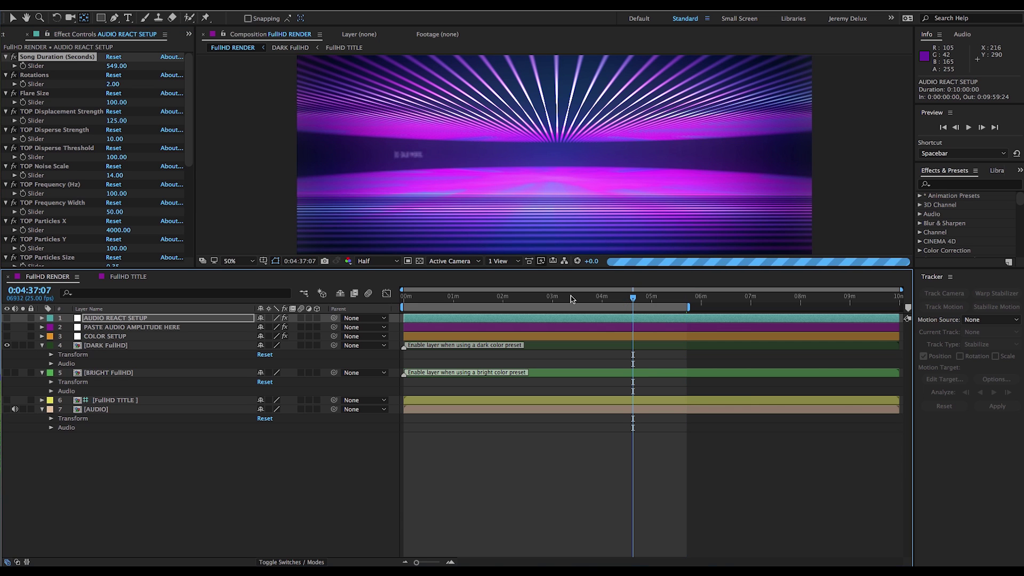
left_click(520, 297)
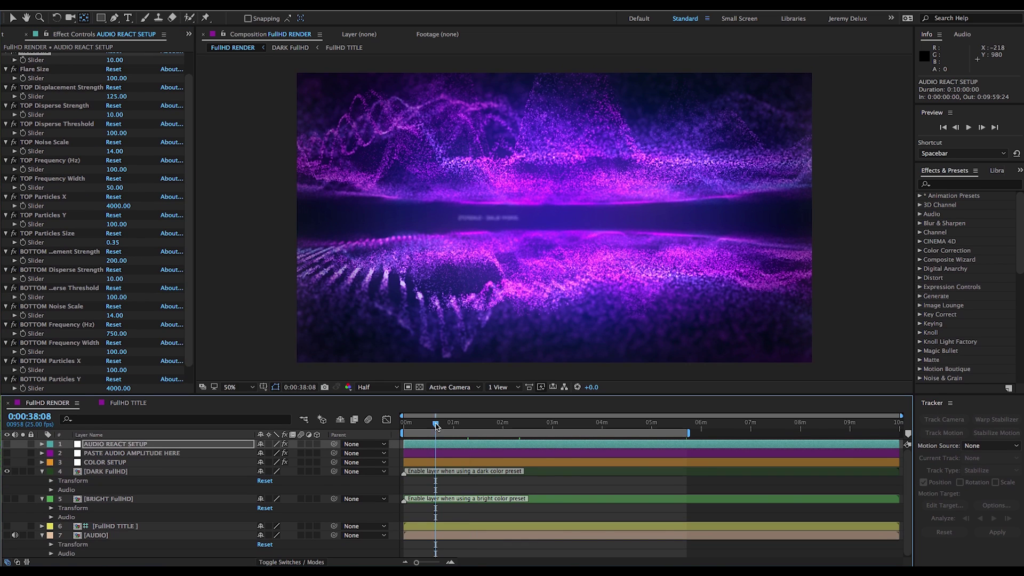
left_click(415, 425)
left_click_drag(415, 426, 451, 430)
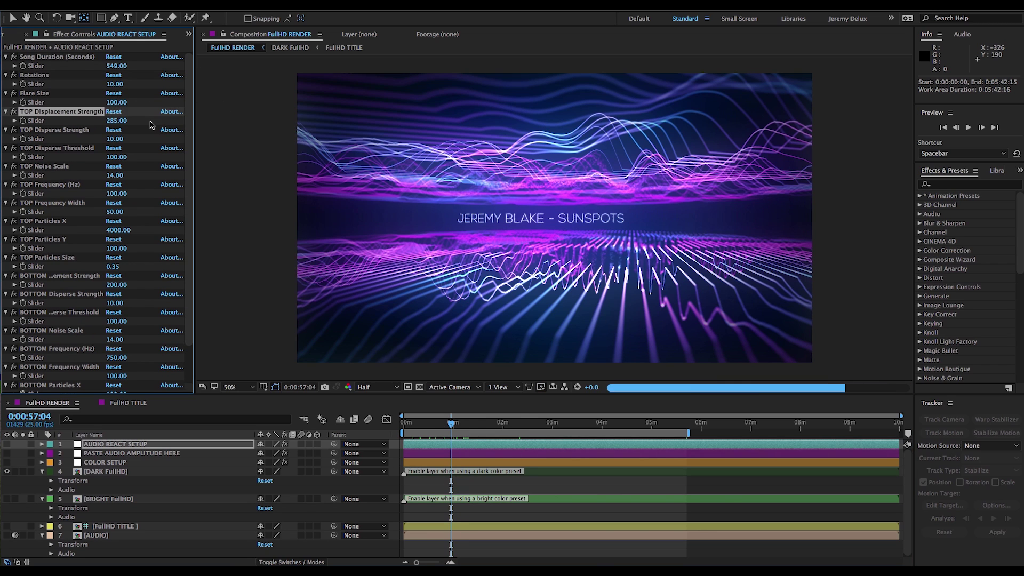
Step: Undo the stray value change and add FullHD RENDER to the Render Queue
key("ctrl+z")
key("ctrl+z")
key("ctrl+z")
key("ctrl+z")
key("ctrl+z")
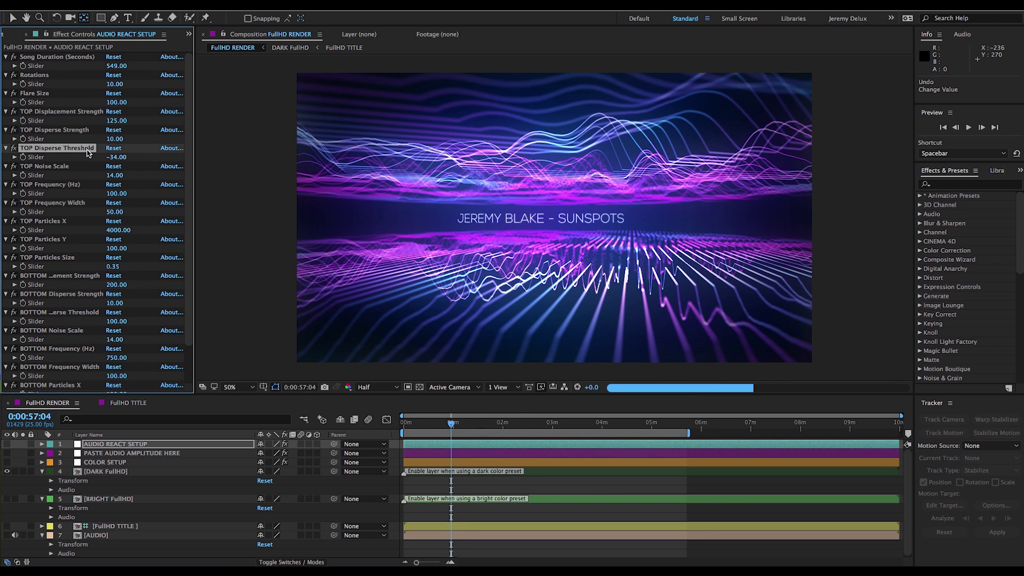
scroll(59, 213, "up", 2)
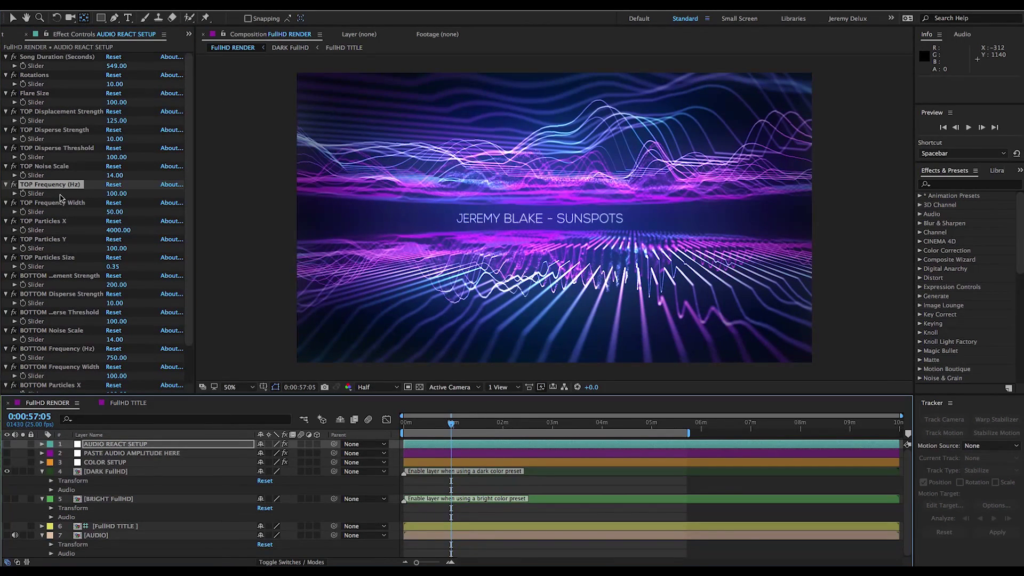
key("ctrl+m")
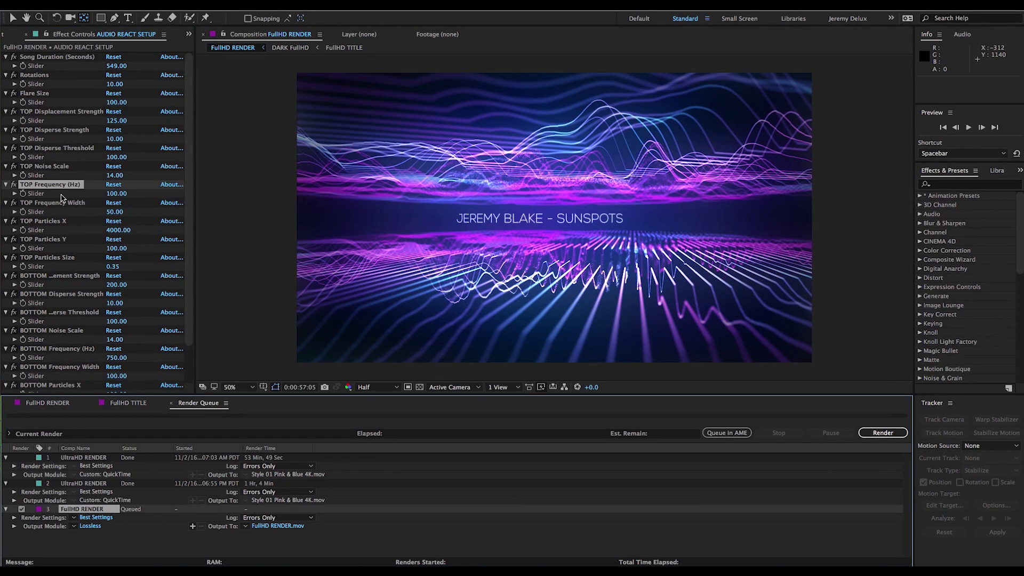
Step: Save the output as FullHD RENDER.mov and start the render
left_click(283, 526)
key("Return")
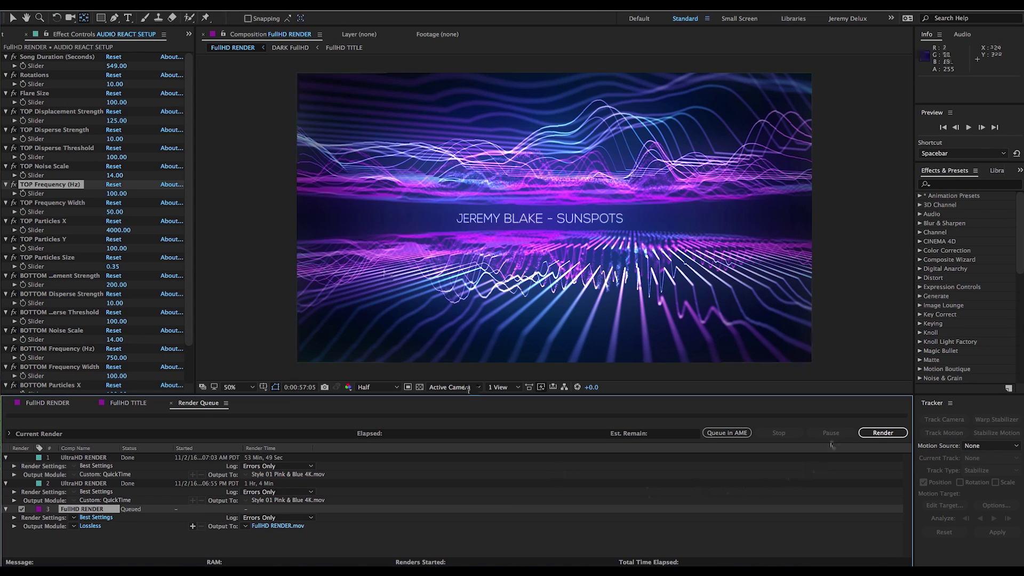
left_click(883, 433)
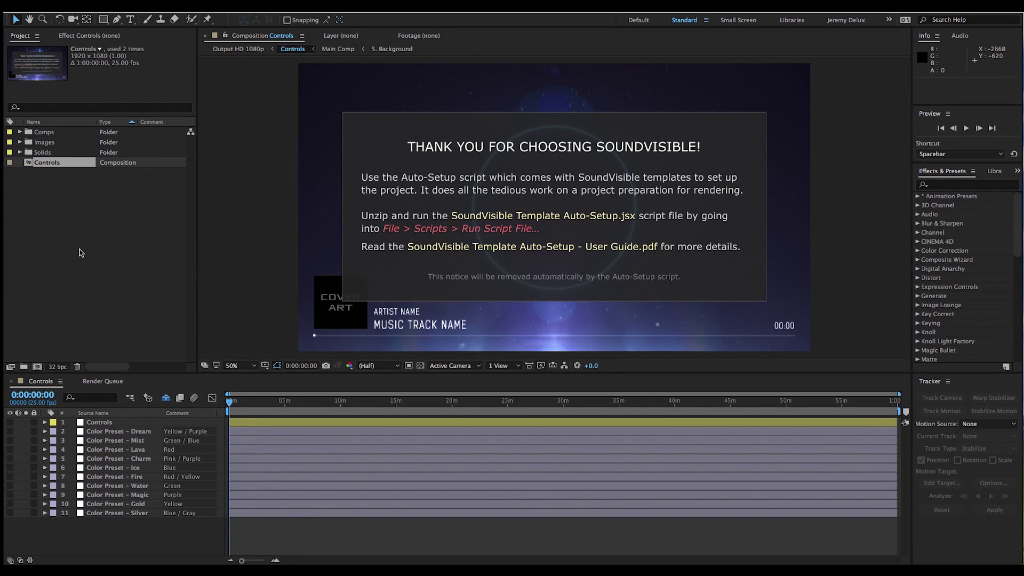
Step: Import the album-art JPG and the song MP3 from the Desktop into the Project panel
left_click(80, 252)
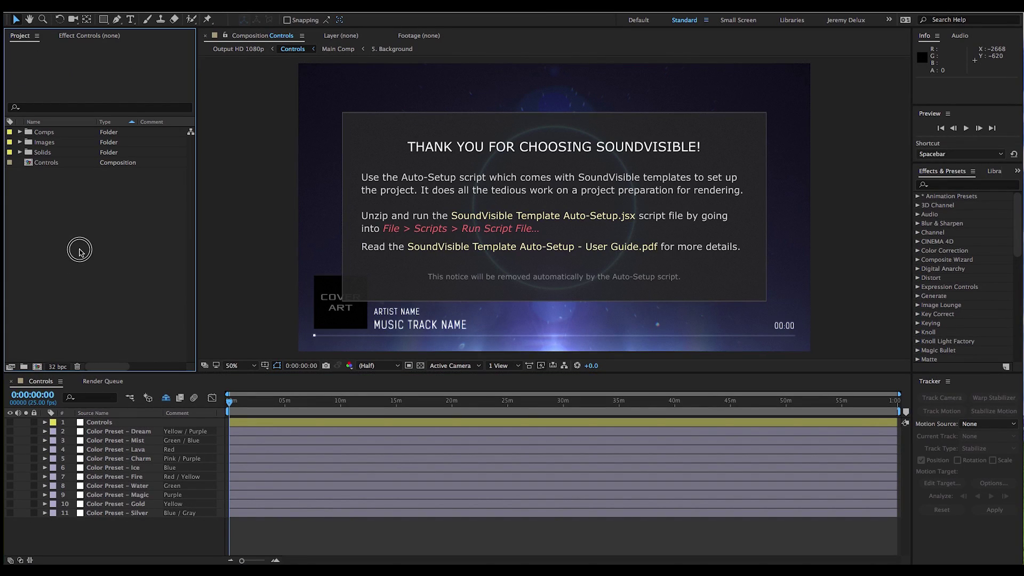
double_click(80, 255)
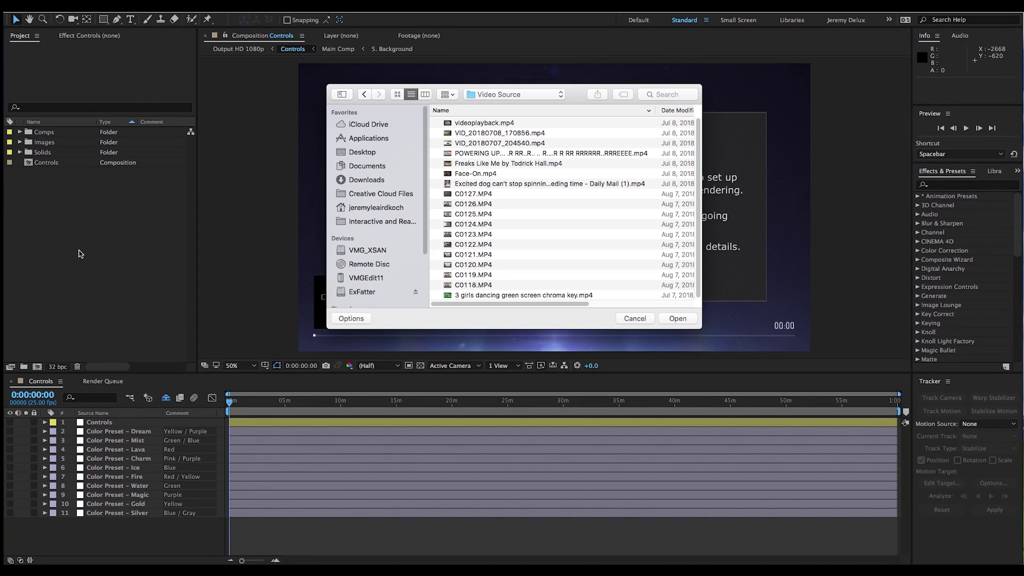
left_click(497, 113)
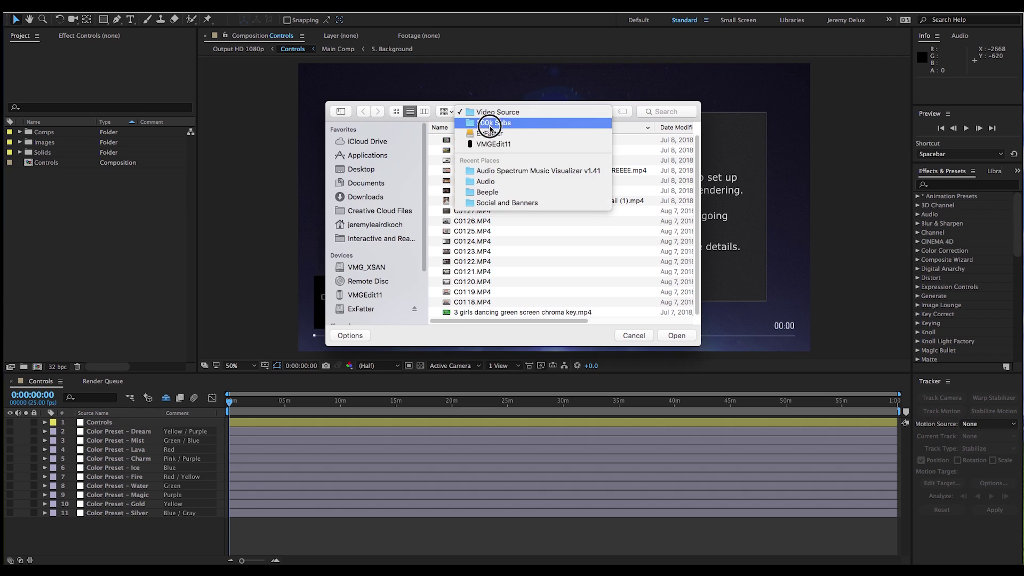
left_click(391, 174)
left_click(382, 171)
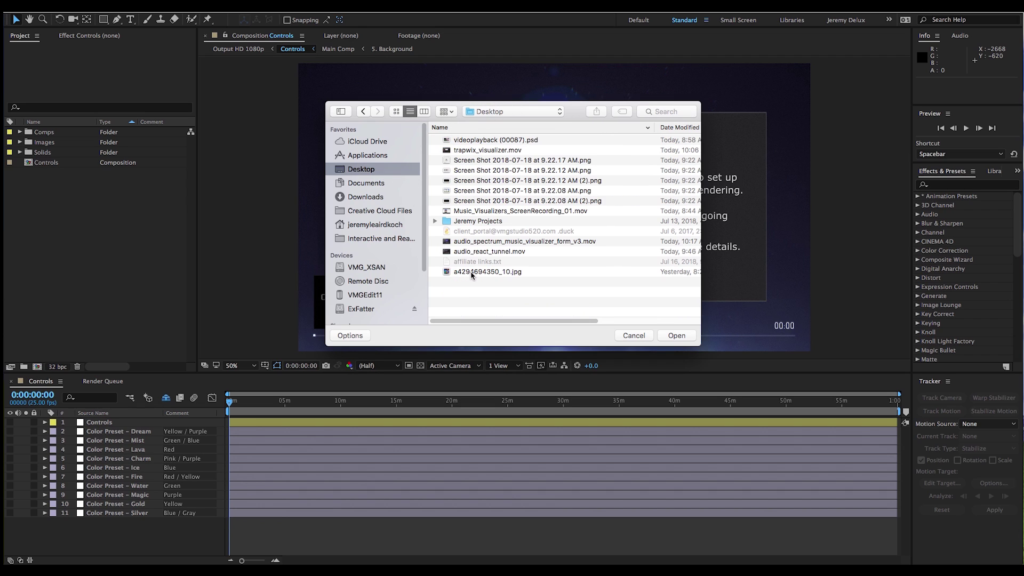
double_click(476, 274)
key("super+i")
left_click(585, 143)
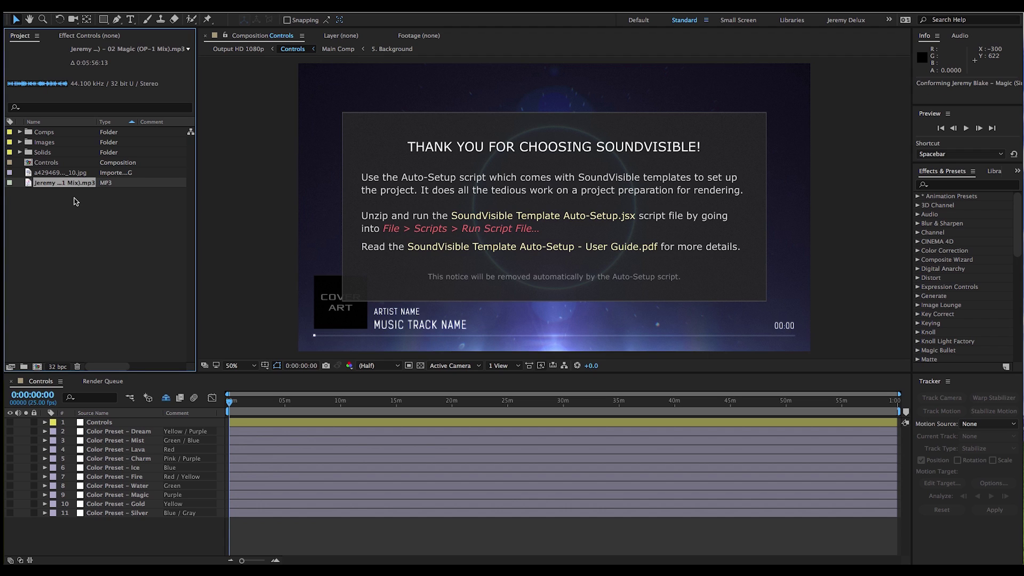
Step: Run the SoundVisible Auto-Setup script from the _Visualizers folder
left_click(16, 5)
mouse_move(176, 293)
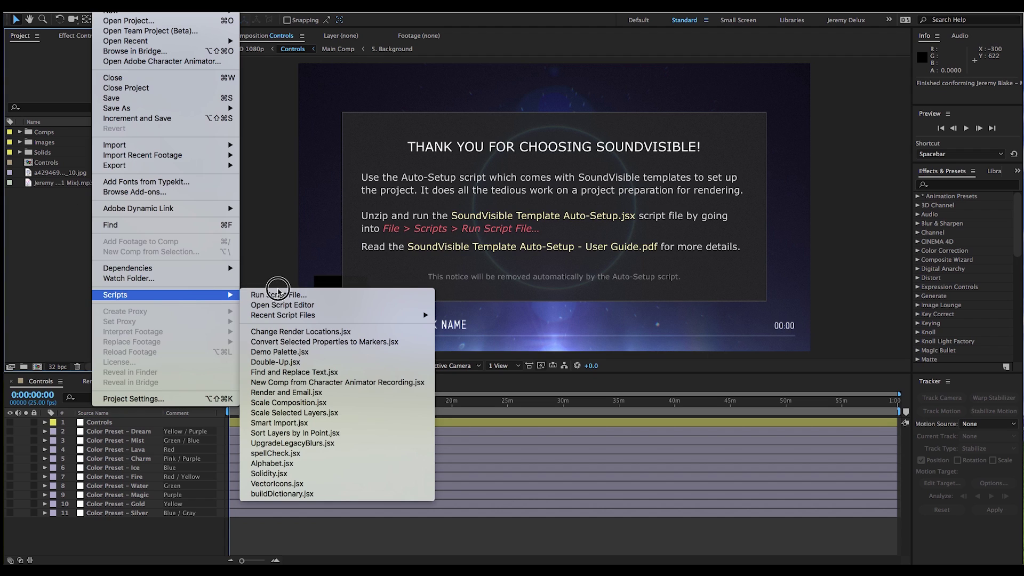
left_click(288, 295)
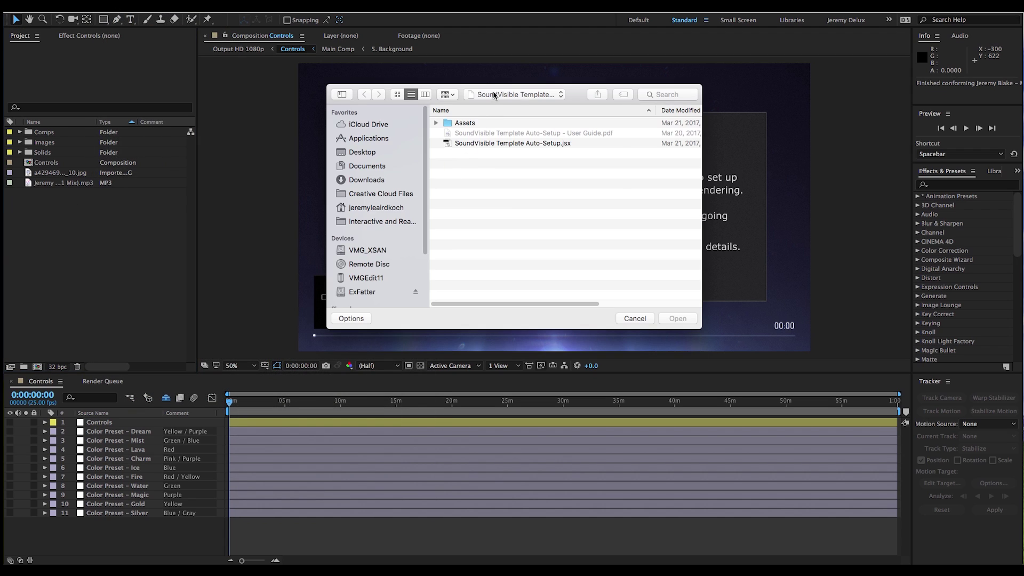
left_click(494, 95)
left_click(487, 118)
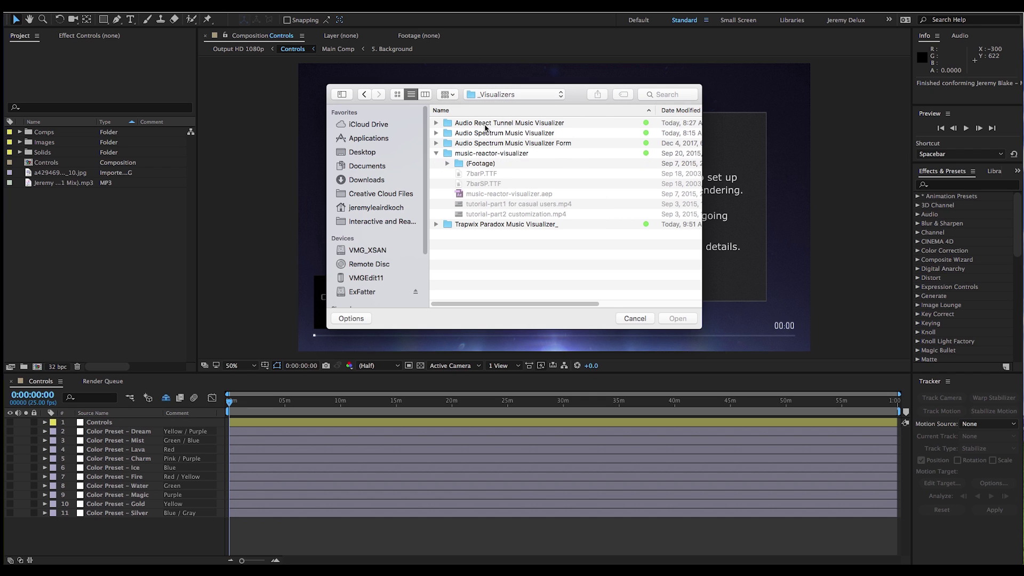
left_click(436, 154)
left_click(635, 319)
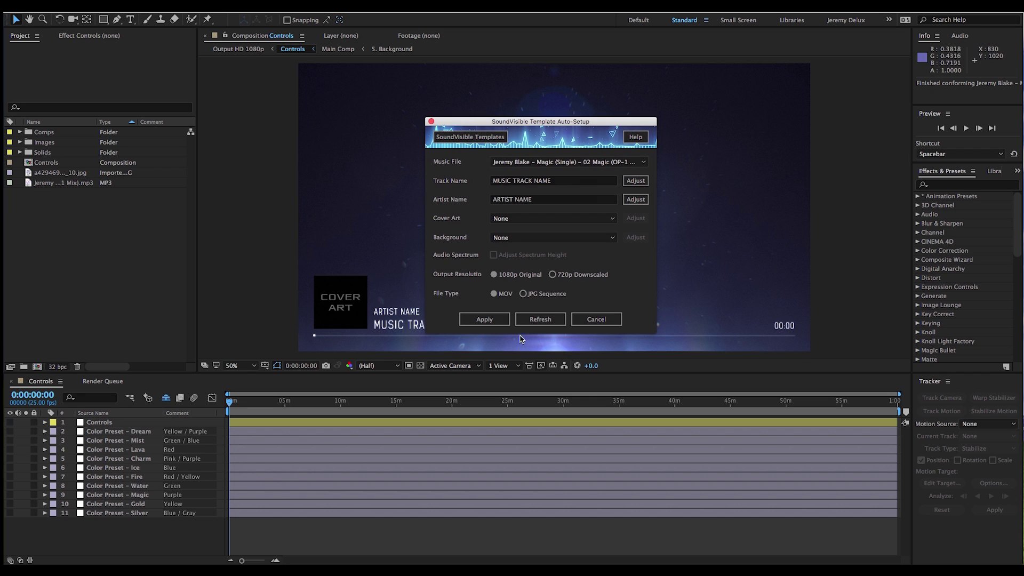
Step: Set the cover JPG, track title 'Magic (OP-1 Mix)' and the artist's name, then apply
left_click(519, 220)
left_click(522, 239)
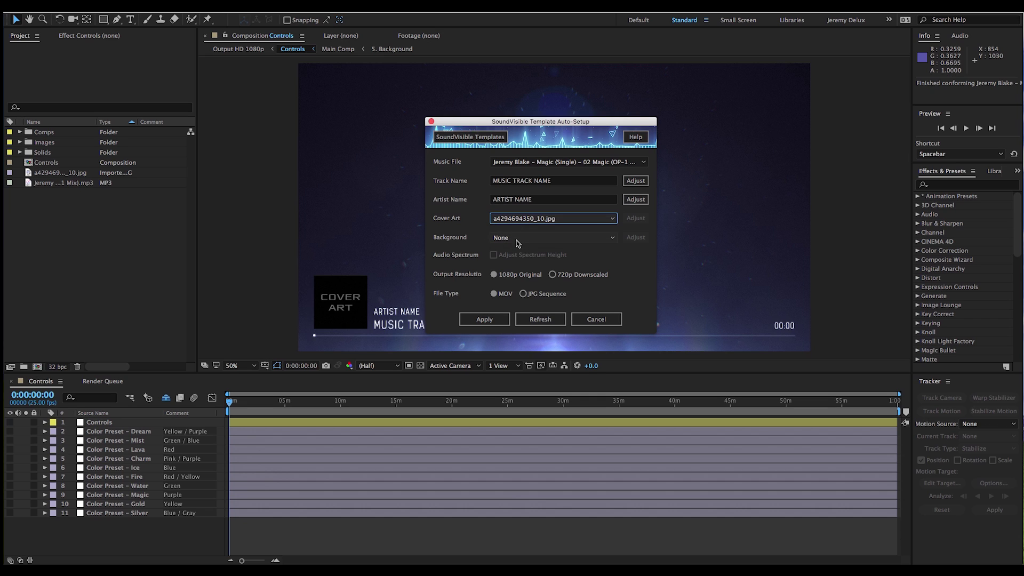
left_click(555, 181)
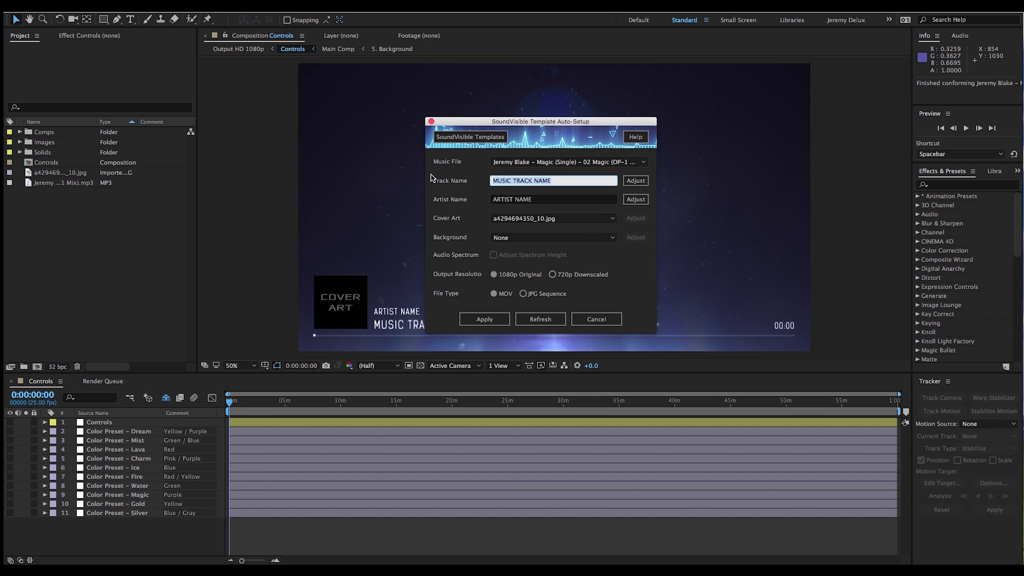
type("Magic (")
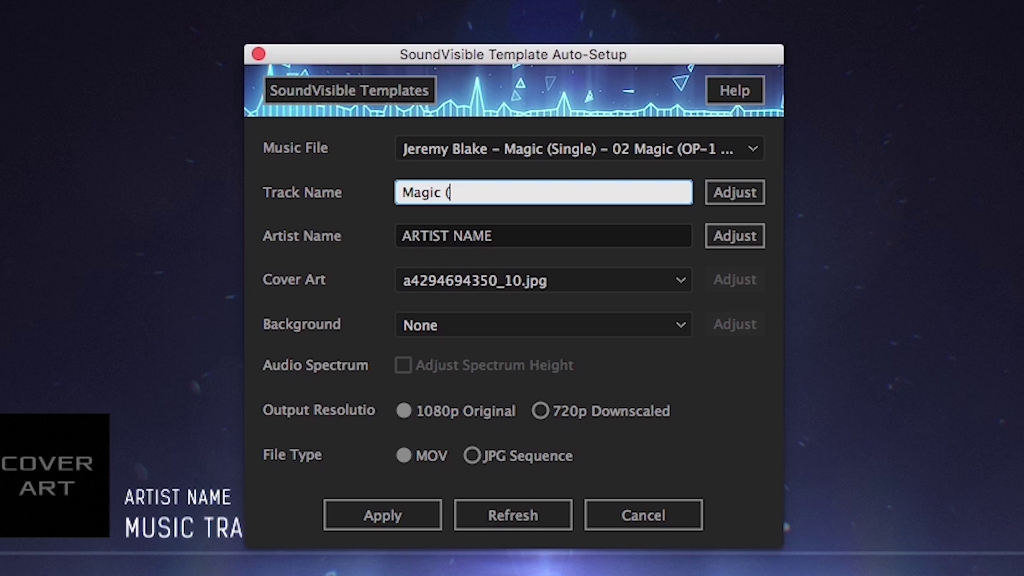
type("OP-1 Mix)")
key("Return")
left_click(408, 231)
type("Jeremy Blake")
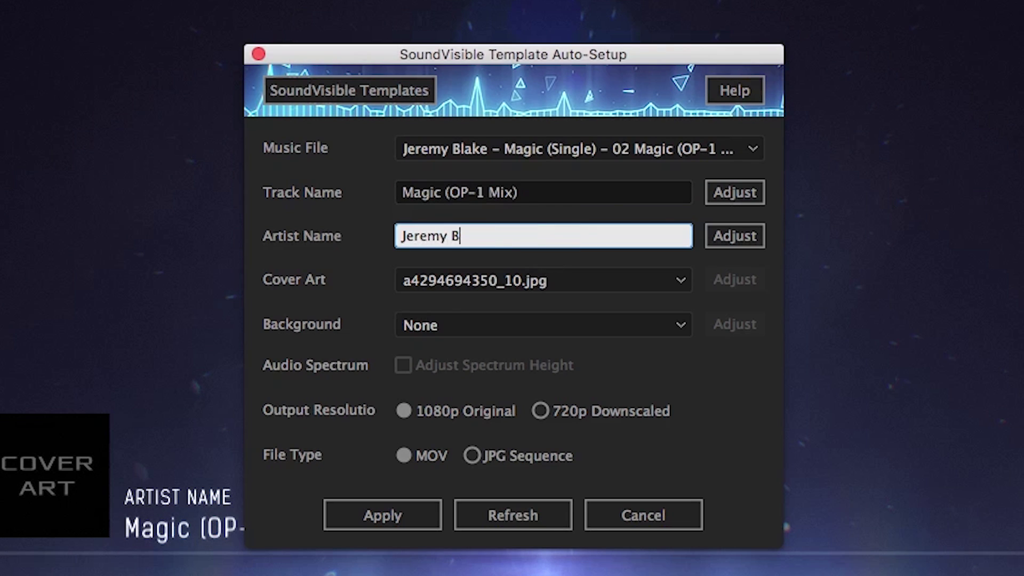
left_click(364, 524)
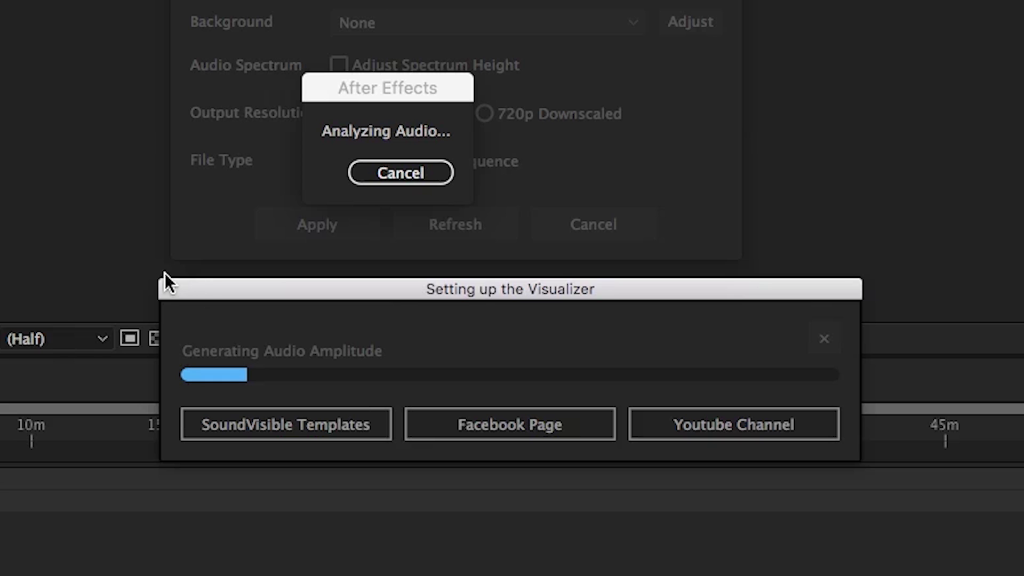
Step: Move the setup progress window aside and scrub later to preview the circular visualizer
left_click_drag(407, 293, 371, 295)
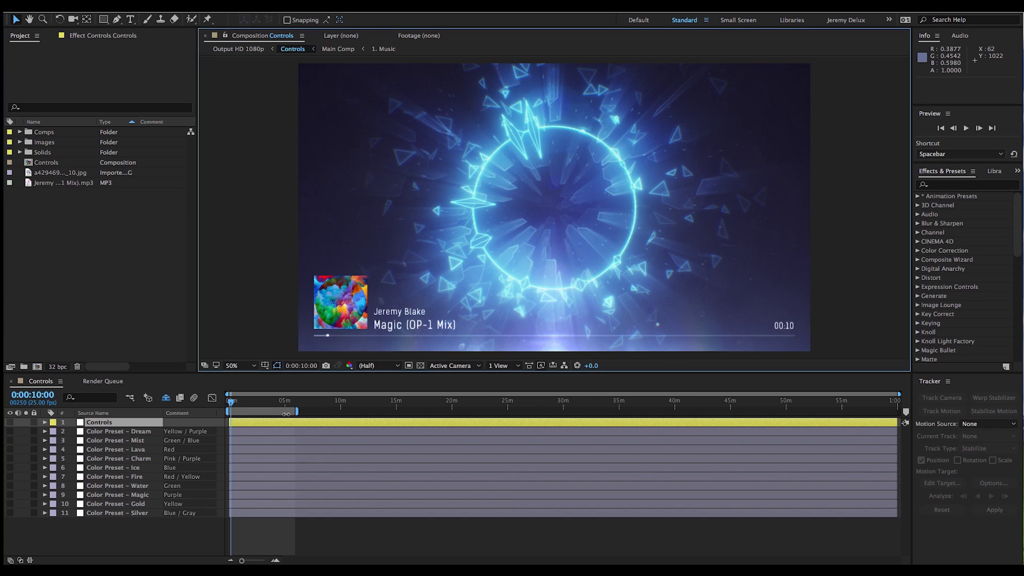
left_click(266, 408)
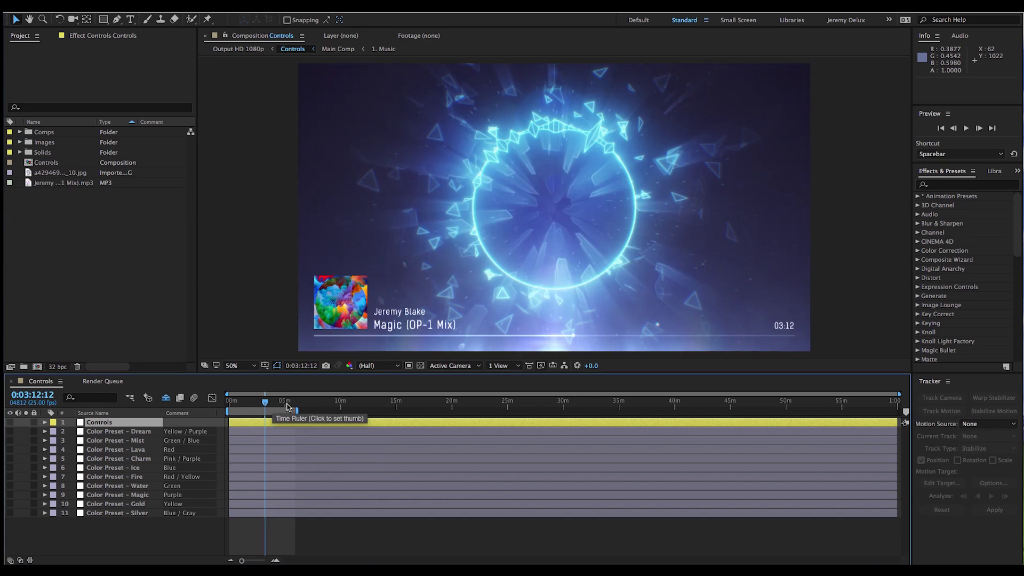
mouse_move(265, 406)
left_mouse_down()
mouse_move(288, 406)
mouse_move(260, 405)
left_mouse_up()
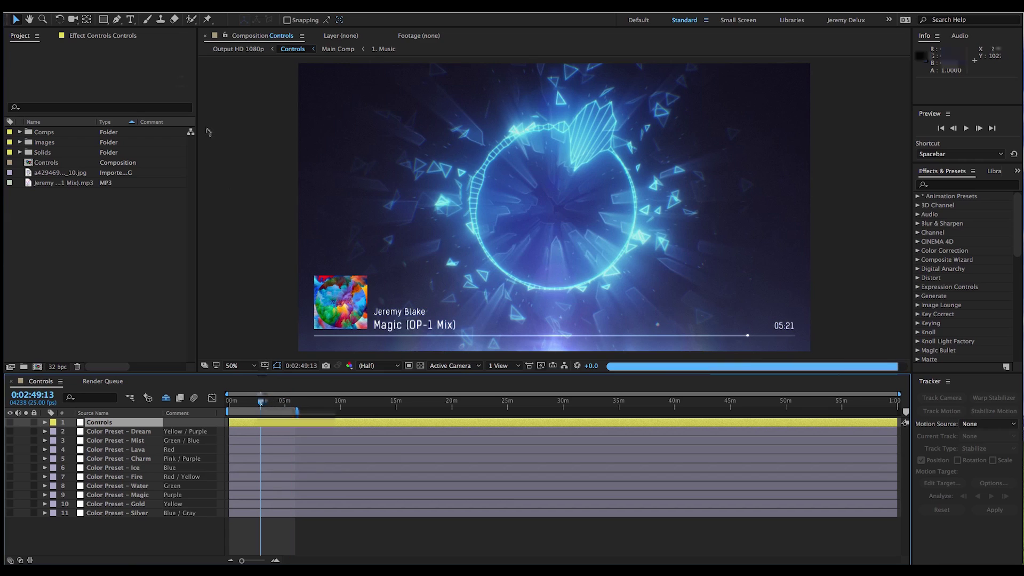
Step: Try the Charm and Fire colour presets, then switch the Color Preset to Custom Colors
left_click(101, 36)
left_click(130, 67)
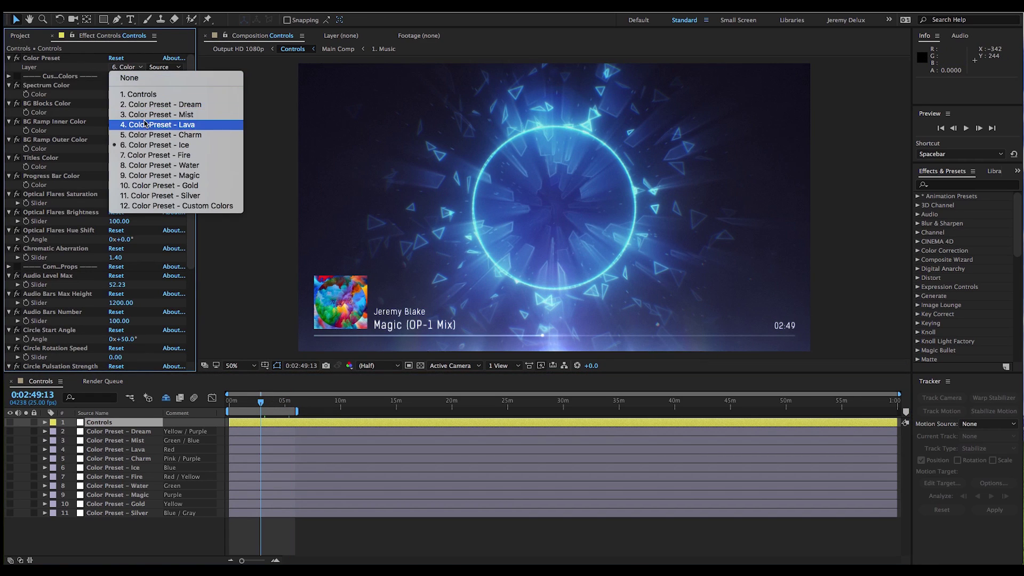
left_click(149, 134)
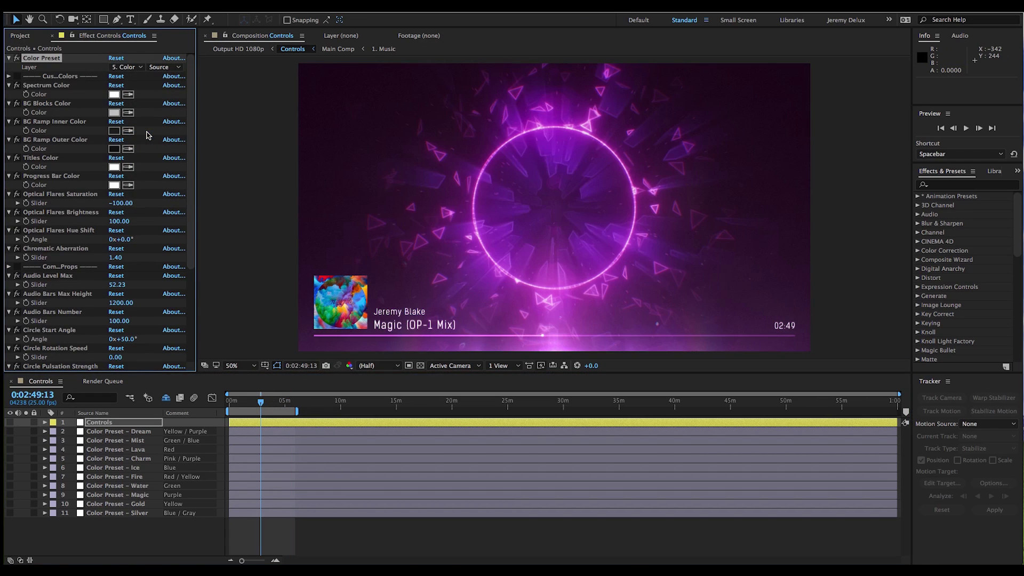
left_click(127, 68)
left_click(142, 155)
left_click(127, 68)
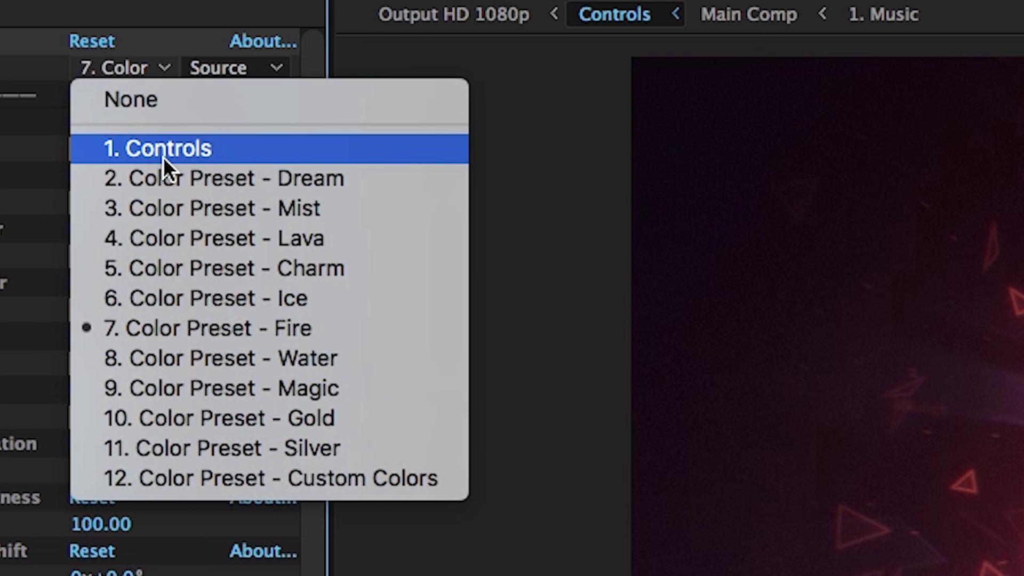
left_click(292, 482)
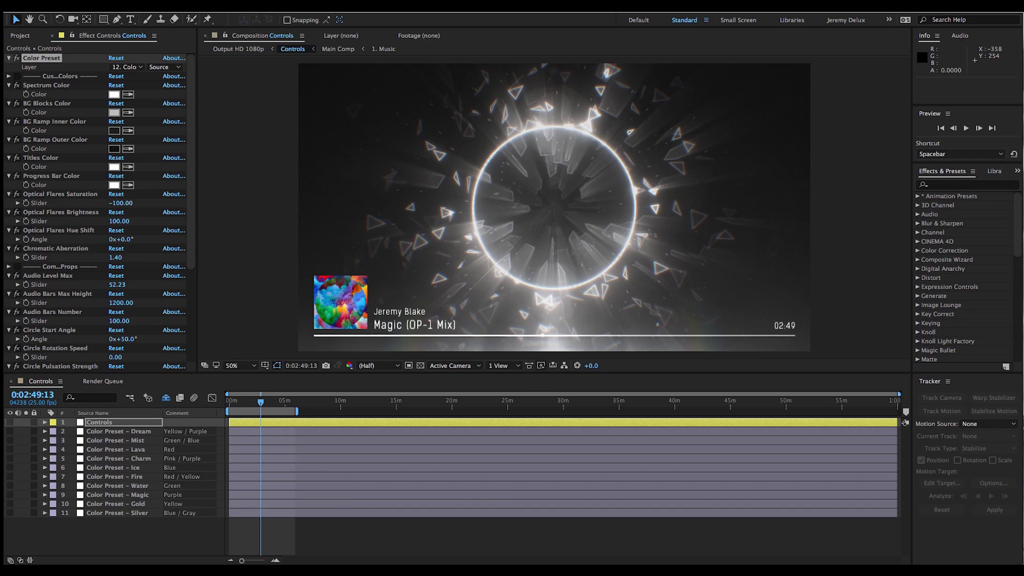
Step: Sample orange for the spectrum, teal for the background blocks and dark purple for the ramp from the album art
left_click(406, 148)
left_click(627, 170)
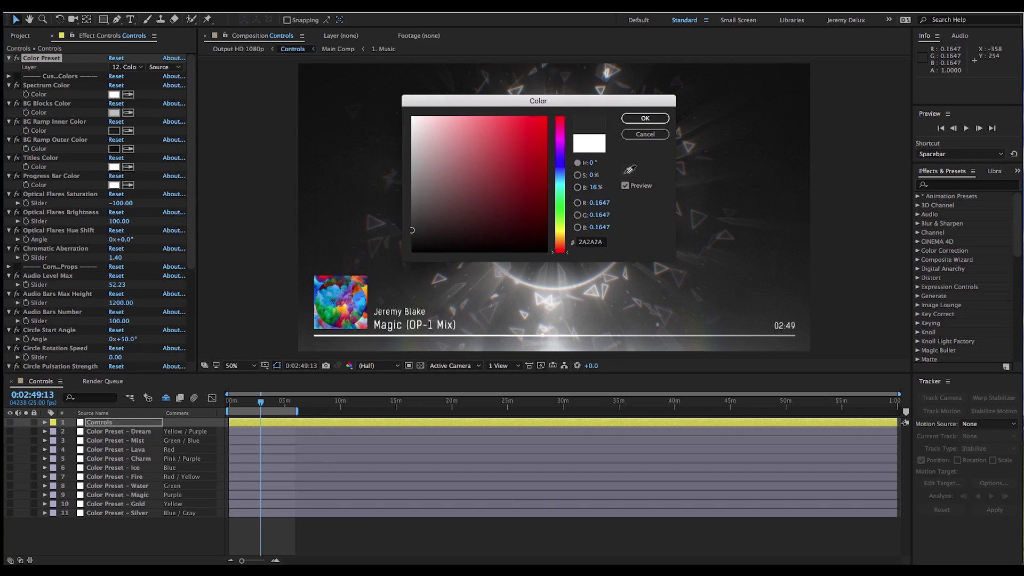
left_click(369, 287)
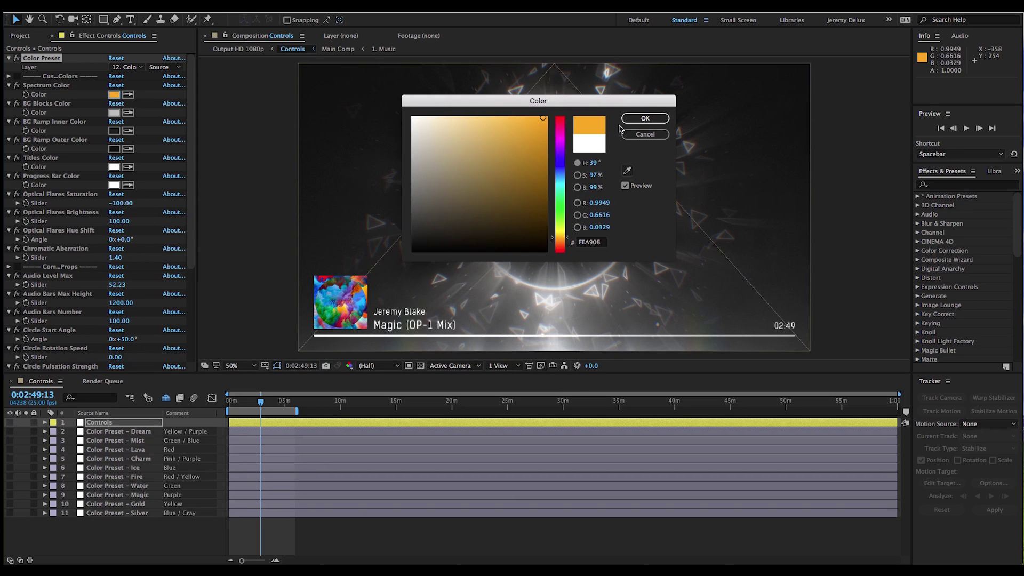
left_click(640, 119)
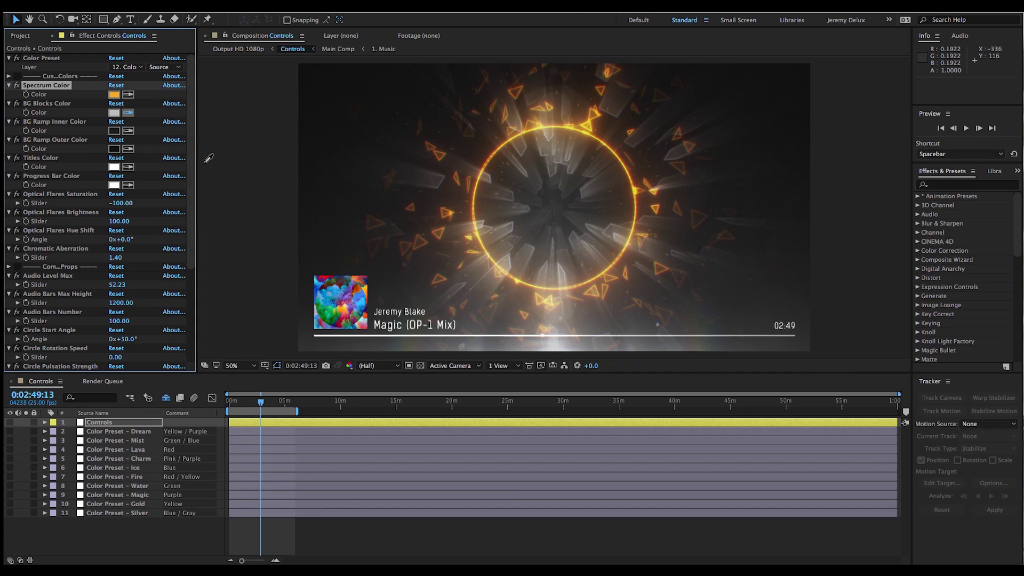
left_click(337, 313)
left_click(128, 132)
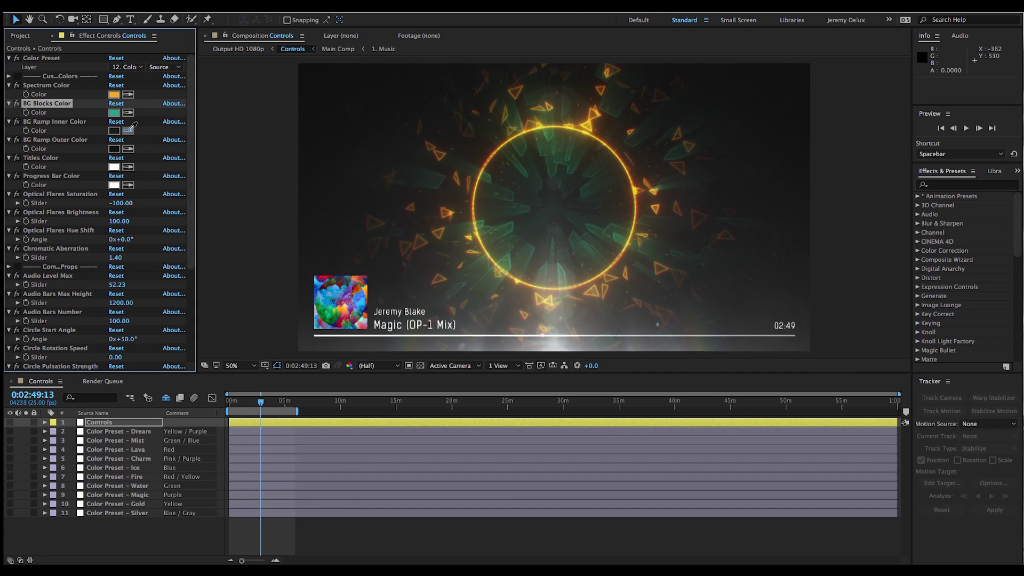
left_click(367, 308)
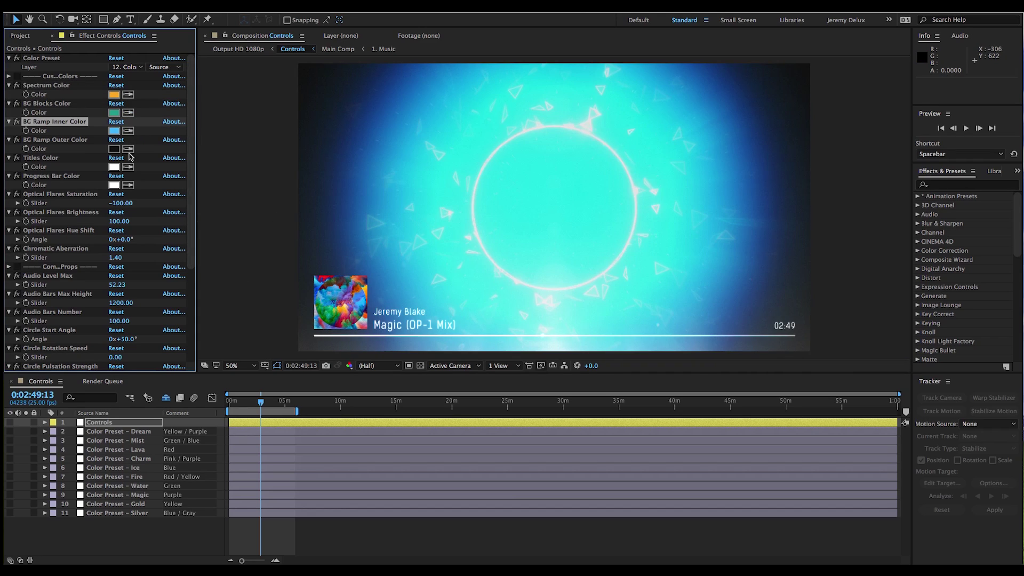
left_click(129, 131)
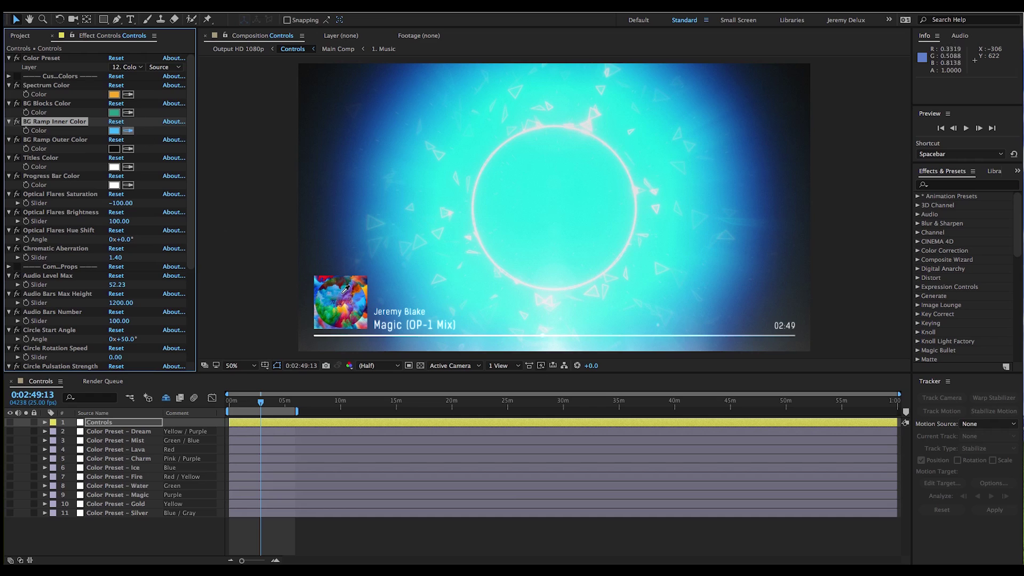
left_click(367, 308)
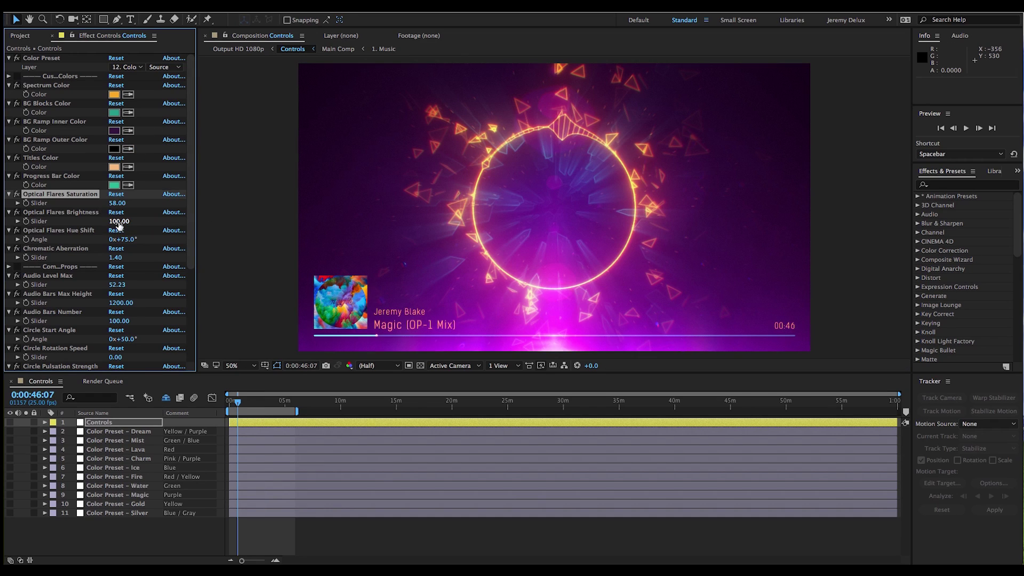
Step: Lower the Optical Flares brightness and reduce Chromatic Aberration to 7.40
left_click(112, 222)
left_click_drag(112, 222, 79, 224)
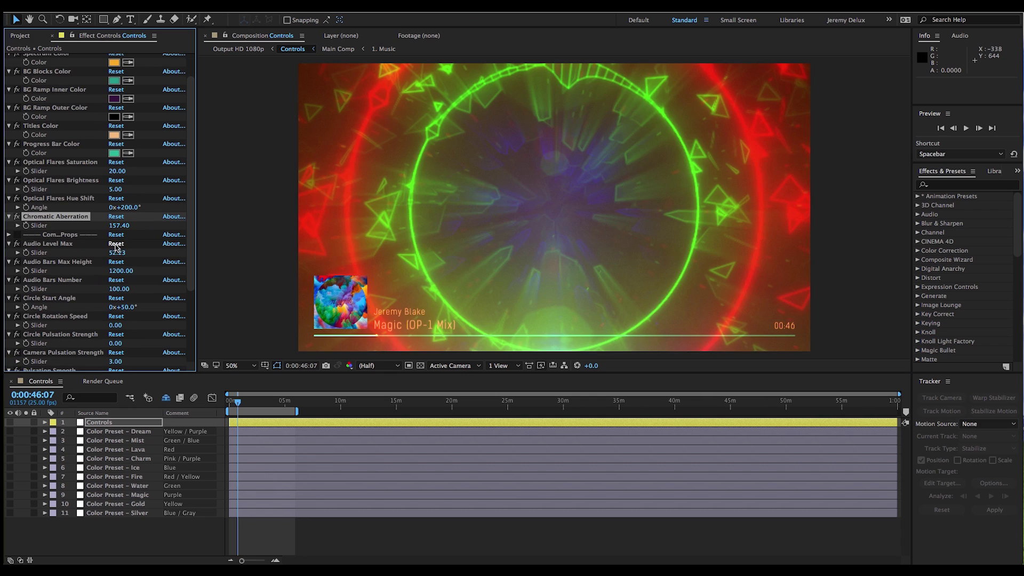
mouse_move(118, 225)
left_mouse_down()
mouse_move(94, 226)
mouse_move(103, 227)
left_mouse_up()
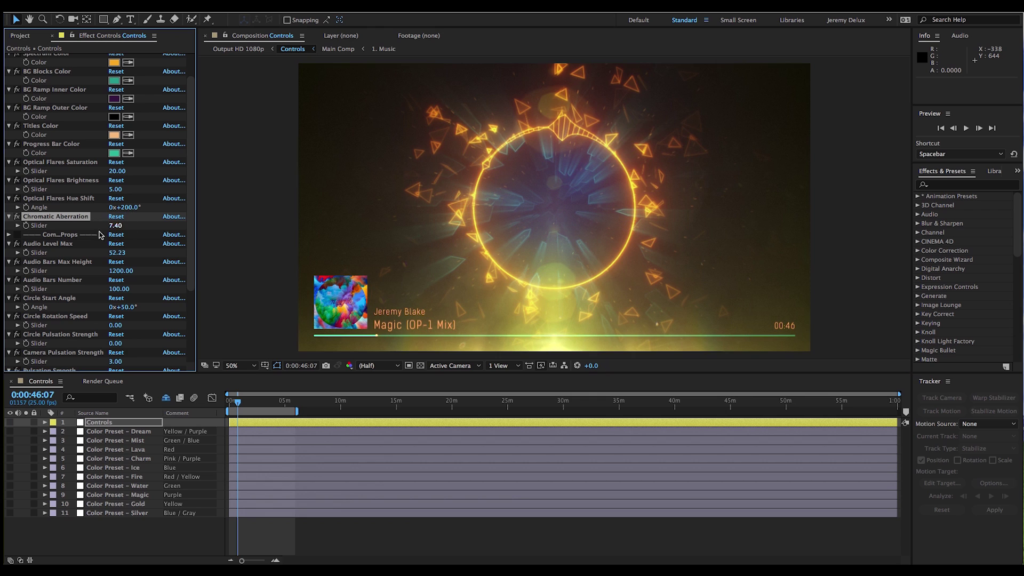
Step: Set Circle Rotation Speed to 262, preview the animation, and undo the pulsation strength change
scroll(82, 303, "down", 5)
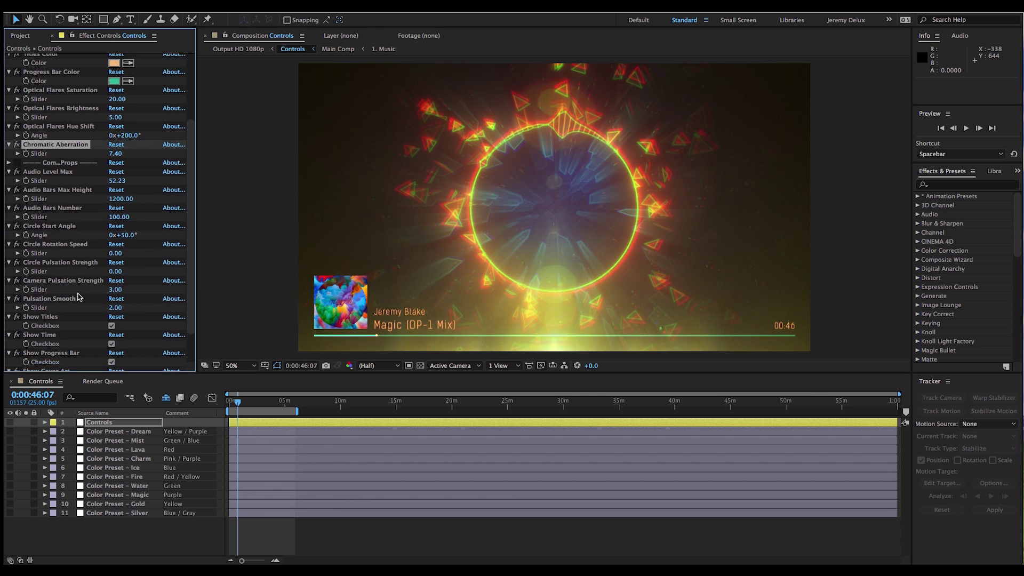
left_click_drag(118, 185, 155, 185)
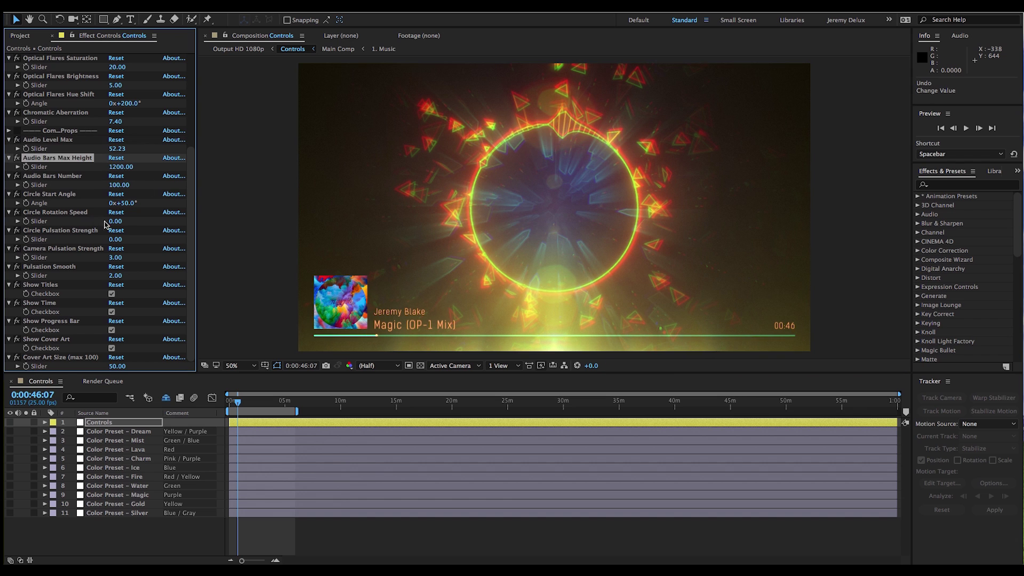
left_click_drag(115, 221, 155, 239)
key("space")
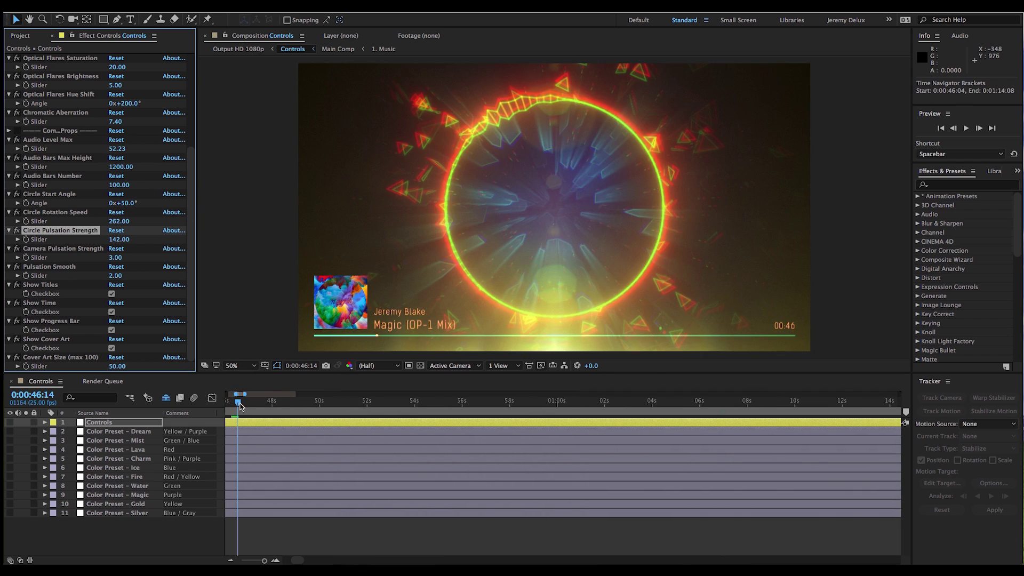
key("ctrl+z")
Step: Render the Output HD 1080p composition to MOV from the Render Queue
left_click(102, 381)
left_click(881, 411)
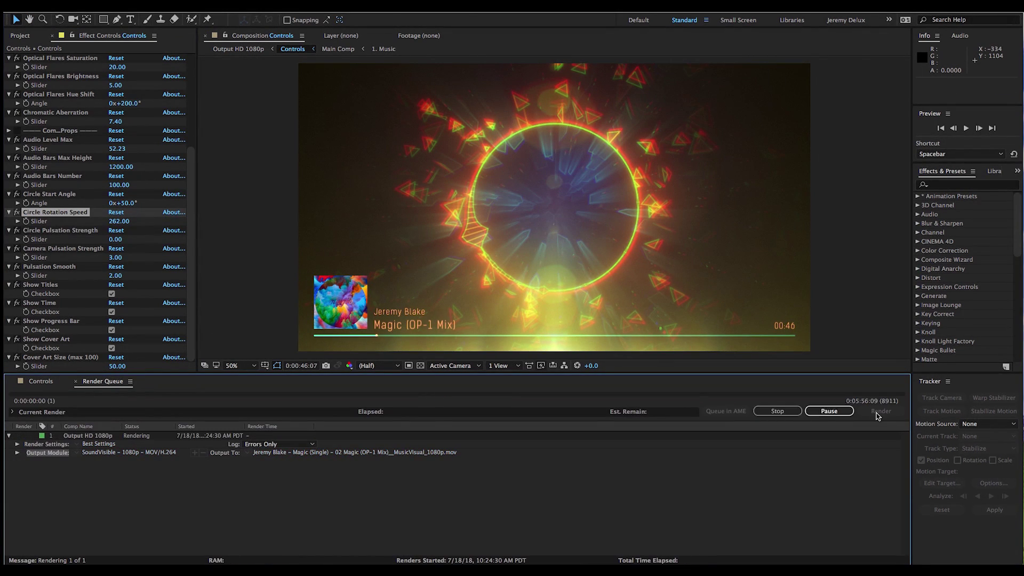